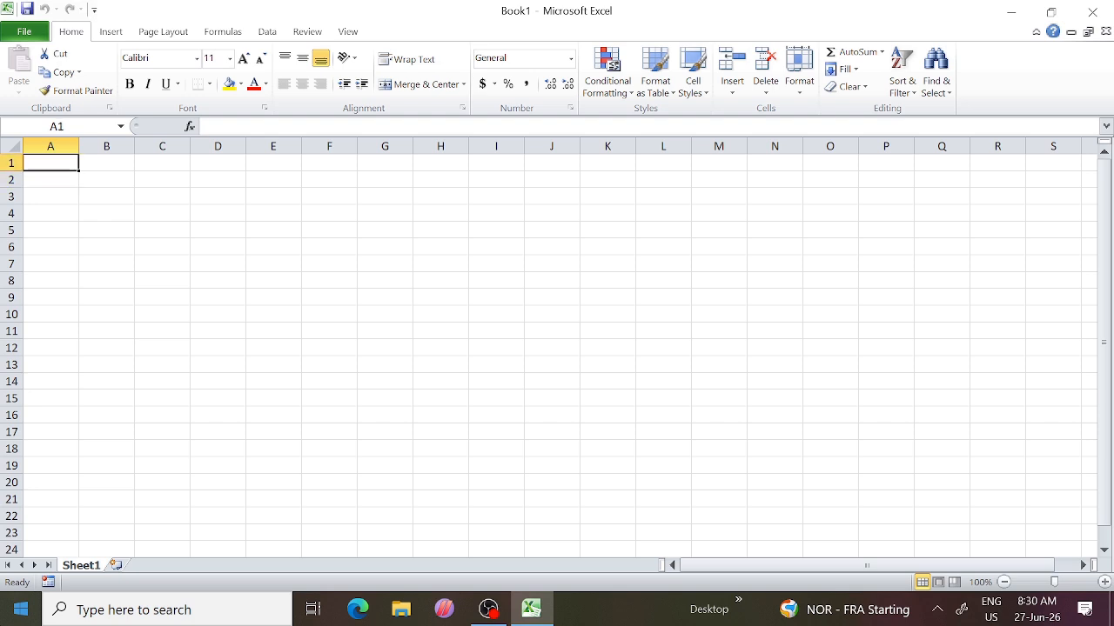
# Step: Enter the headers Id No., Name and Designation in cells A2 to C2
pyautogui.write('I')
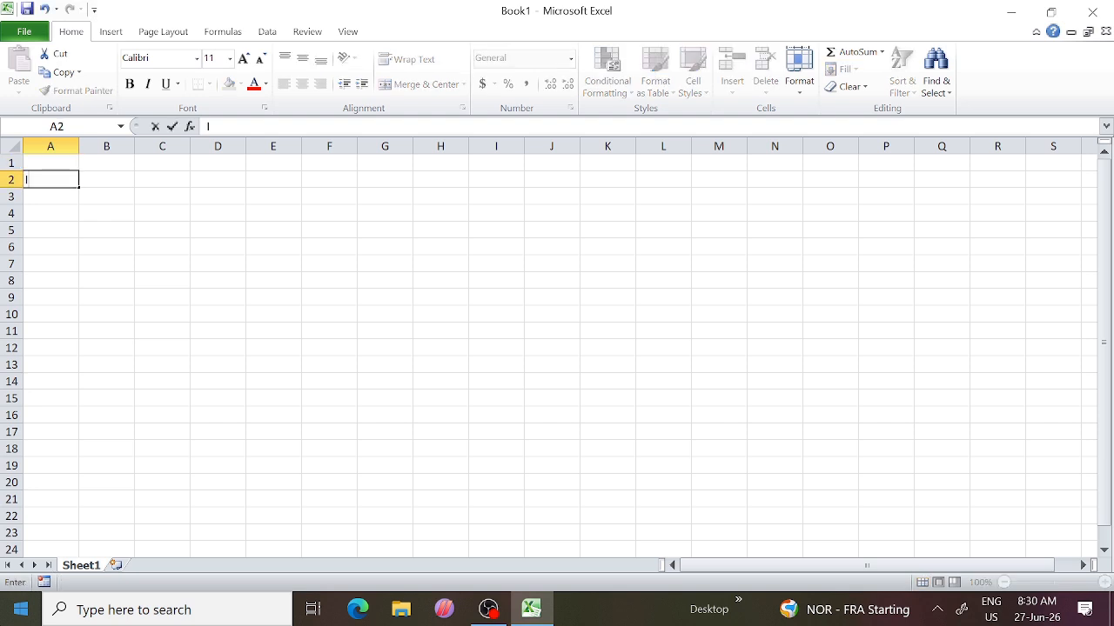
pyautogui.write('d No.')
pyautogui.press('Tab')
pyautogui.write('Name')
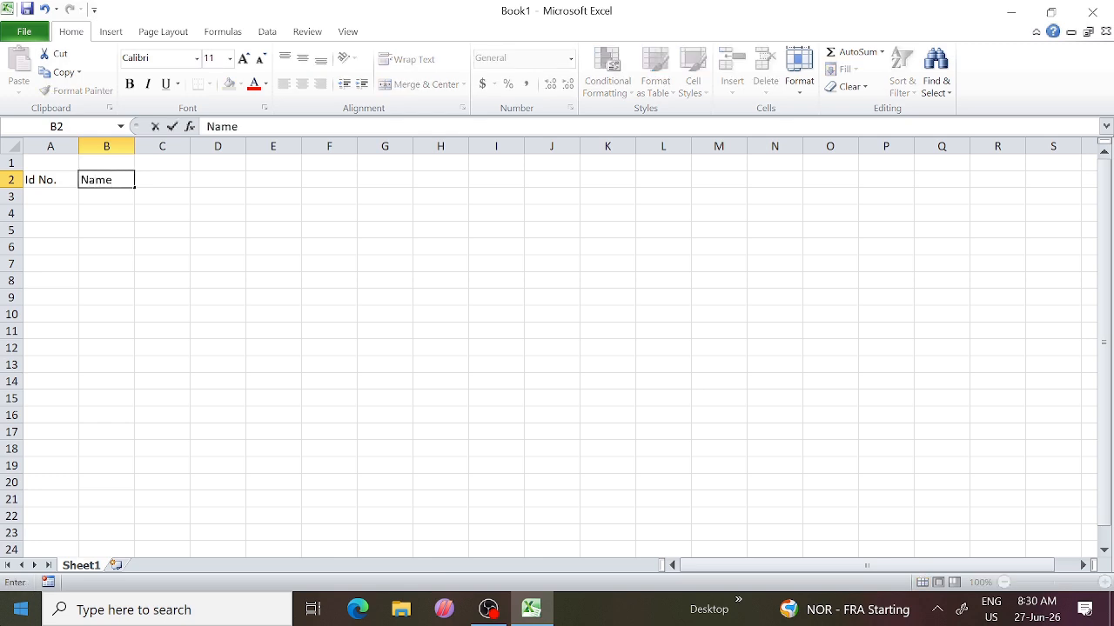
pyautogui.press('Tab')
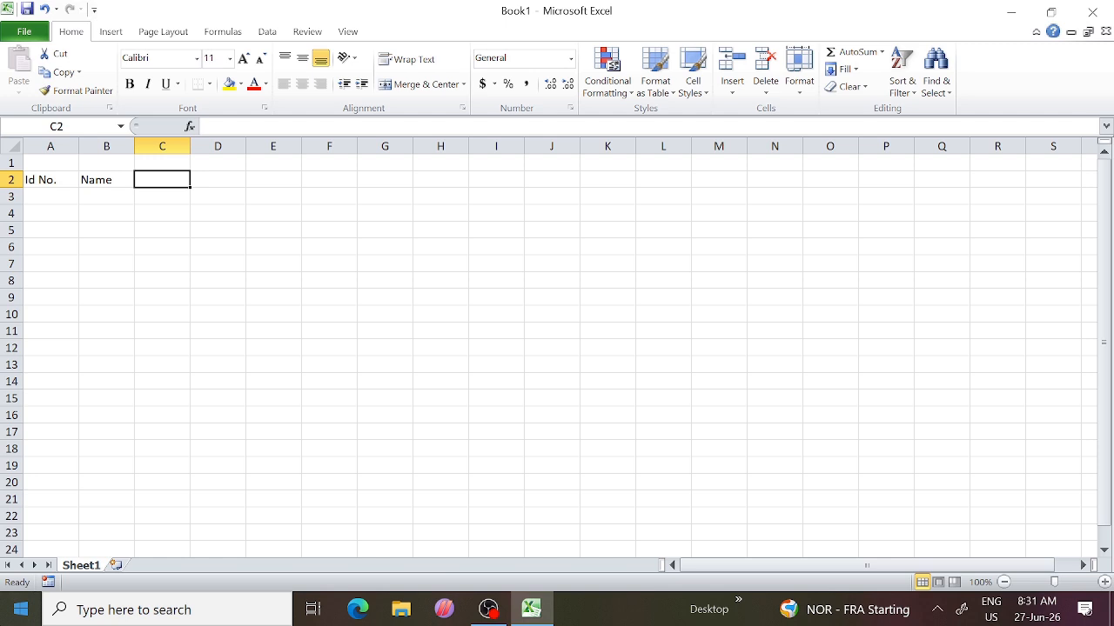
pyautogui.write('Des')
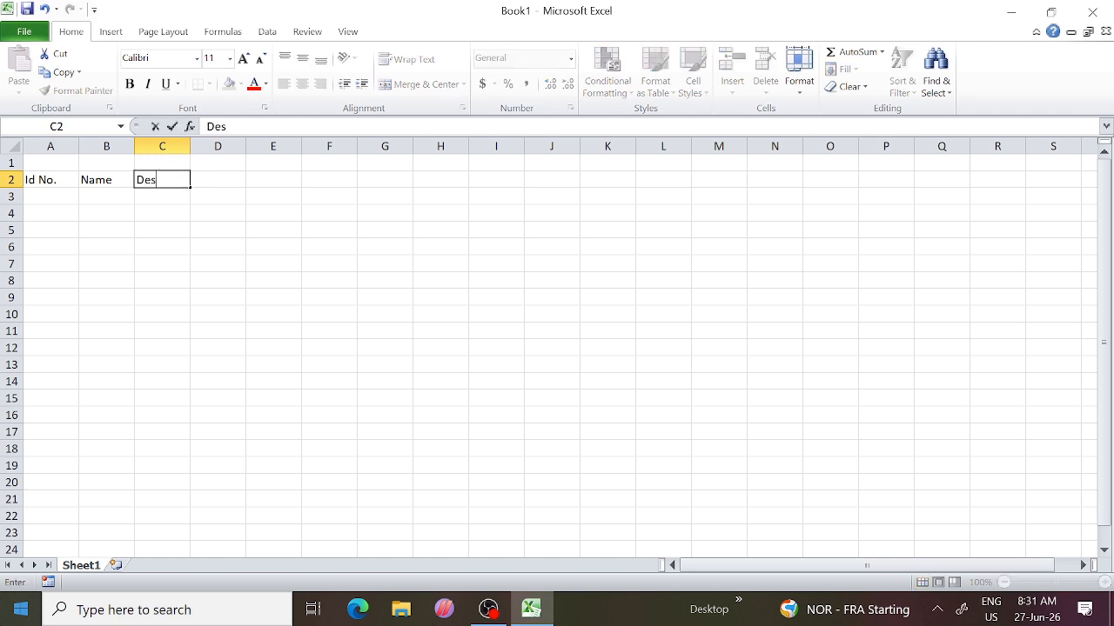
pyautogui.write('ignation')
pyautogui.press('Tab')
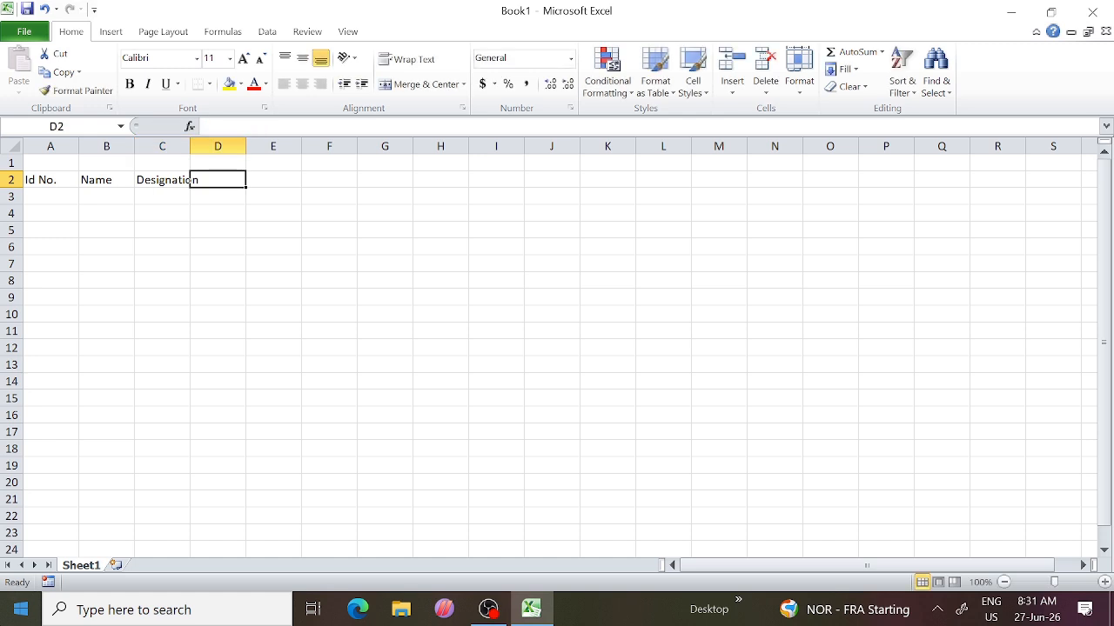
pyautogui.write('Be')
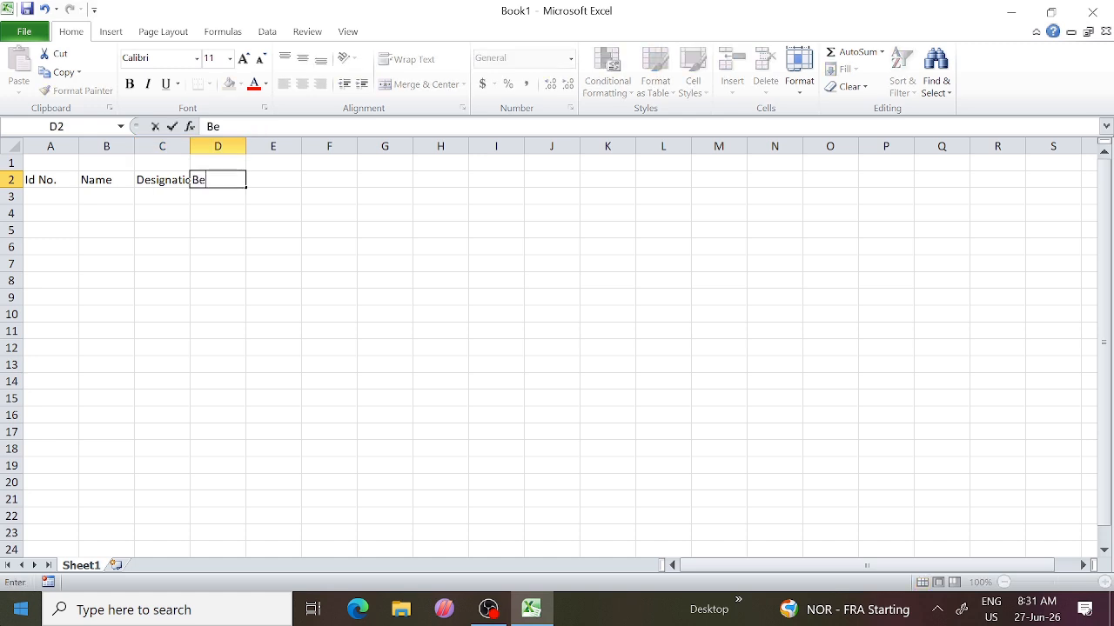
pyautogui.write('sic')
pyautogui.press('BackSpace')
pyautogui.press('BackSpace')
pyautogui.press('BackSpace')
pyautogui.press('BackSpace')
pyautogui.press('BackSpace')
pyautogui.press('Left')
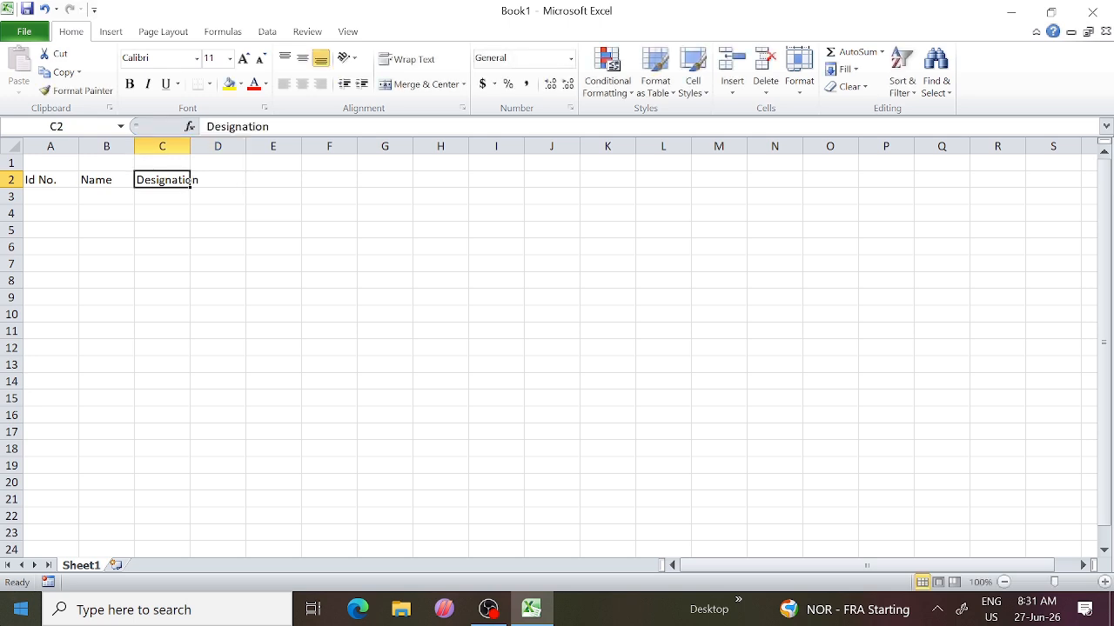
pyautogui.press('Right')
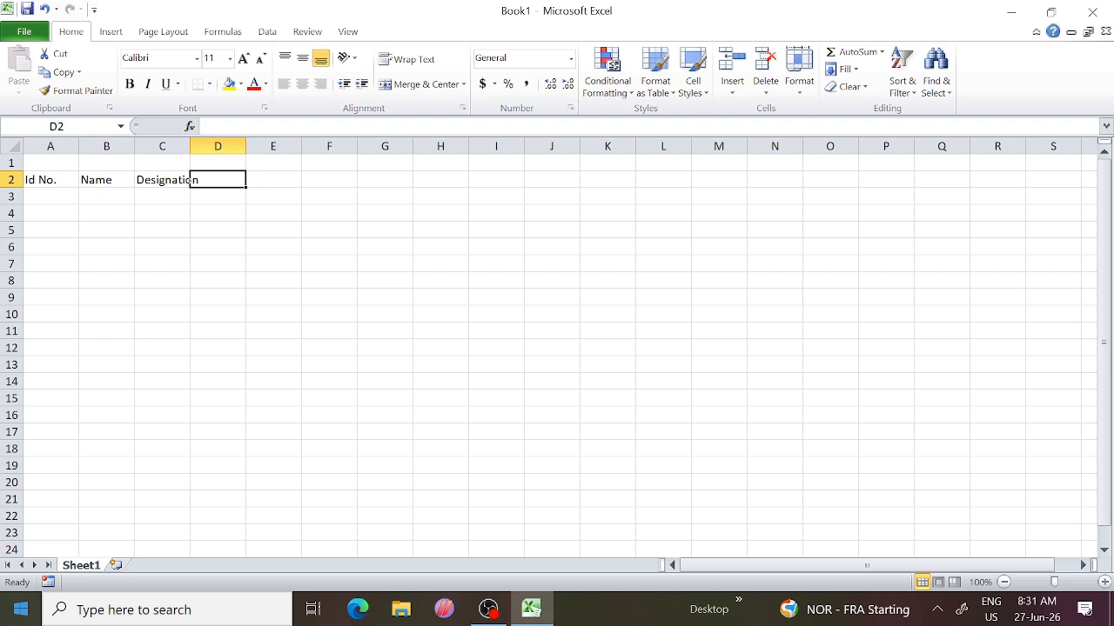
# Step: Add the headers Basic salary, Attendance and Salary in cells D2 to F2
pyautogui.write('Basic salary')
pyautogui.press('Right')
pyautogui.write('Attendan')
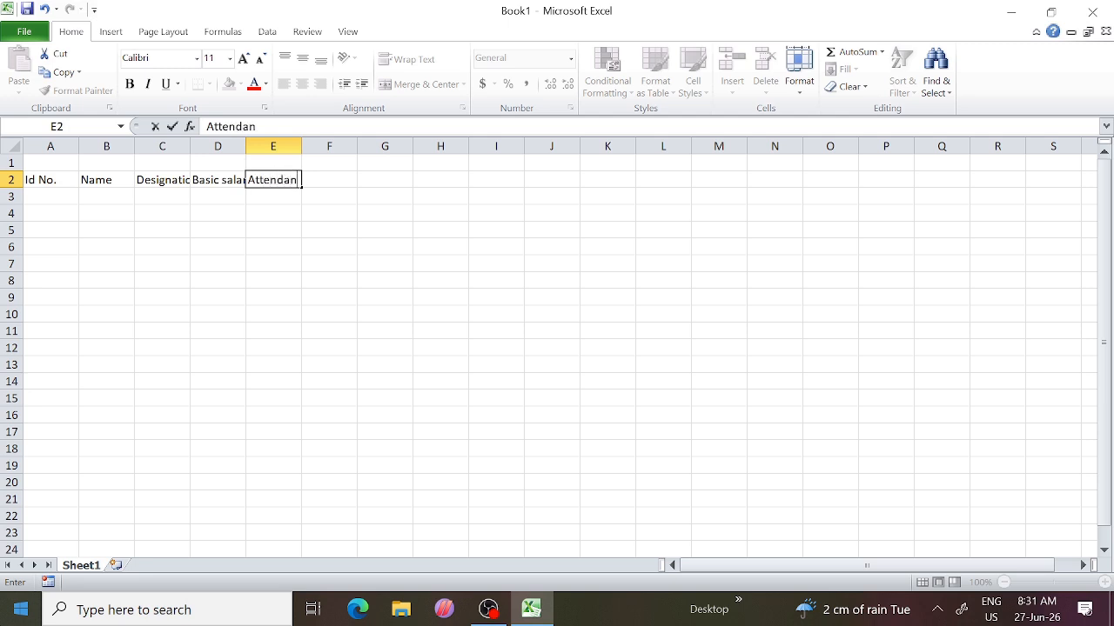
pyautogui.write('ce')
pyautogui.press('Right')
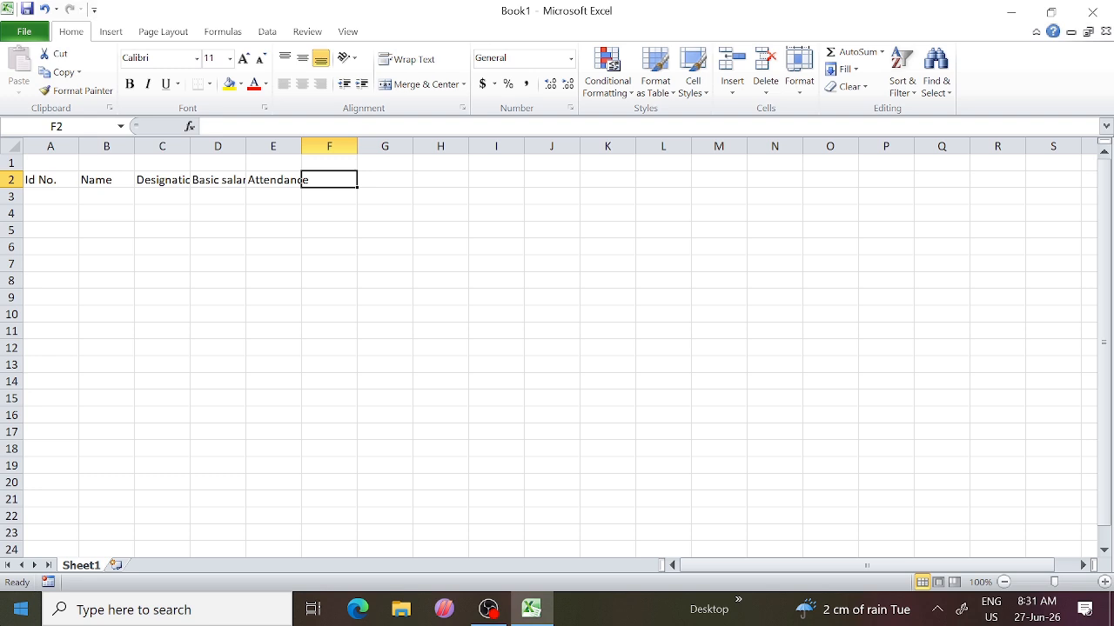
pyautogui.write('Salary')
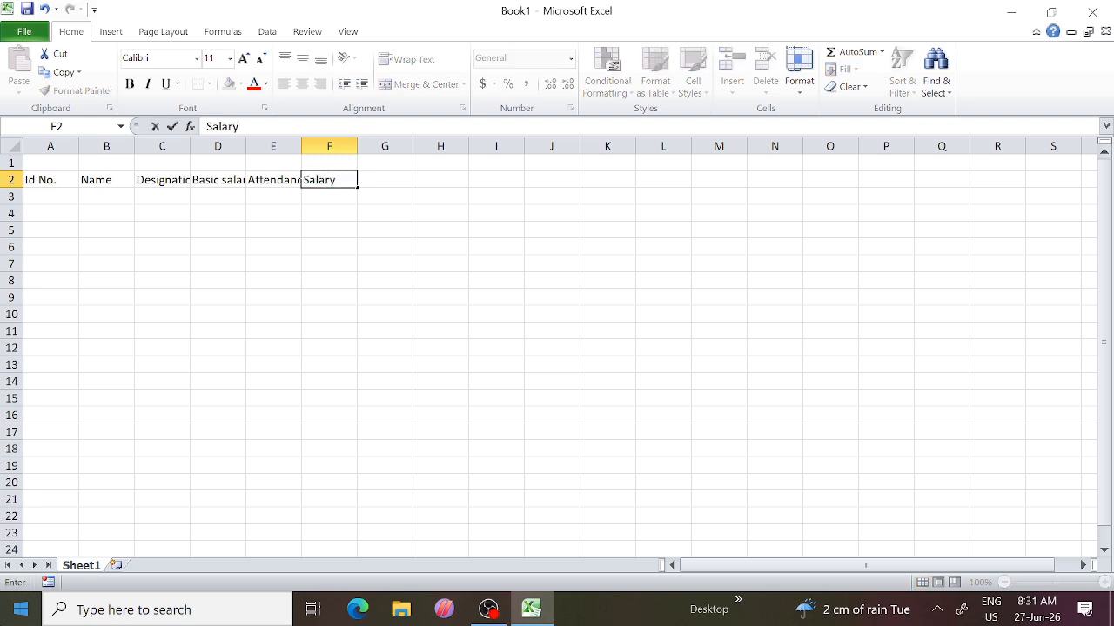
pyautogui.press('Right')
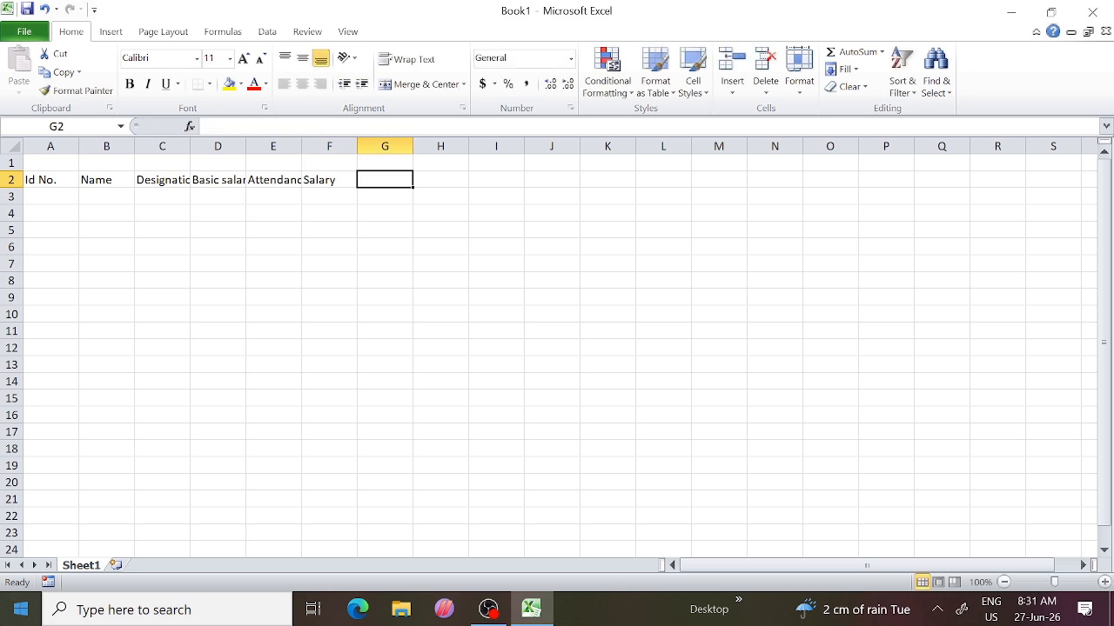
# Step: Add the headers HRA, DA and Convence in cells G2 to I2
pyautogui.write('HE')
pyautogui.press('BackSpace')
pyautogui.write('RA')
pyautogui.press('Right')
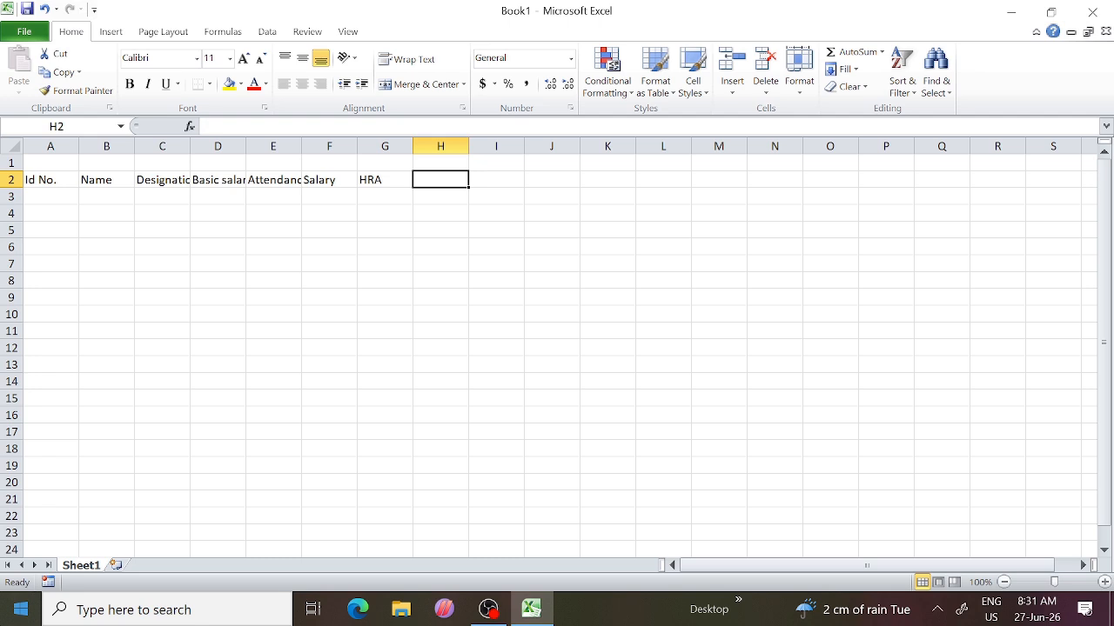
pyautogui.write('DA')
pyautogui.press('Right')
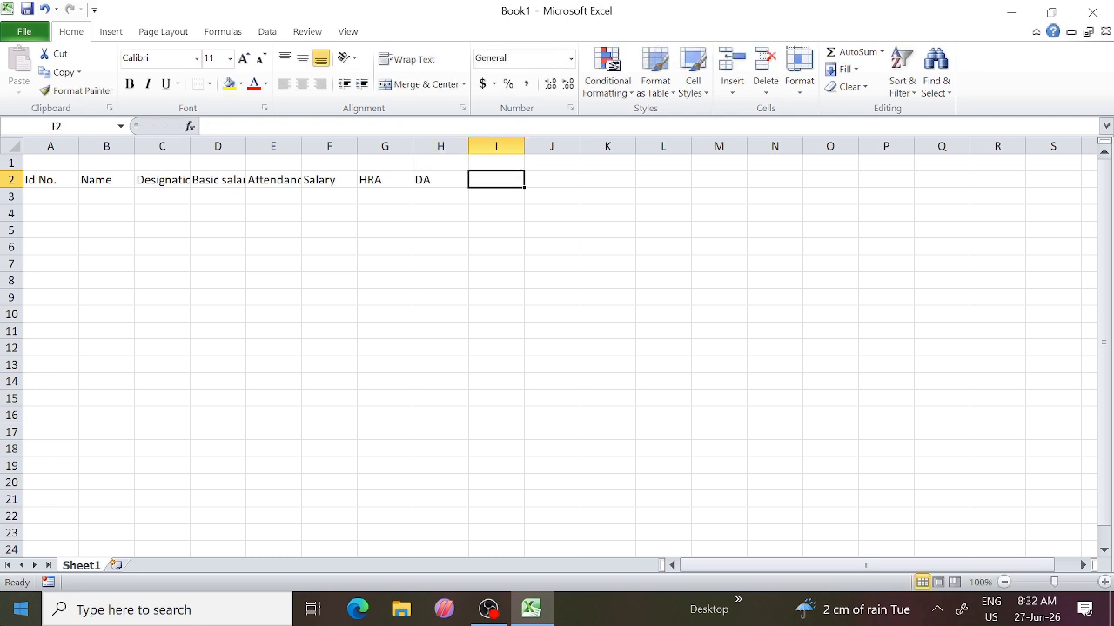
pyautogui.write('Co')
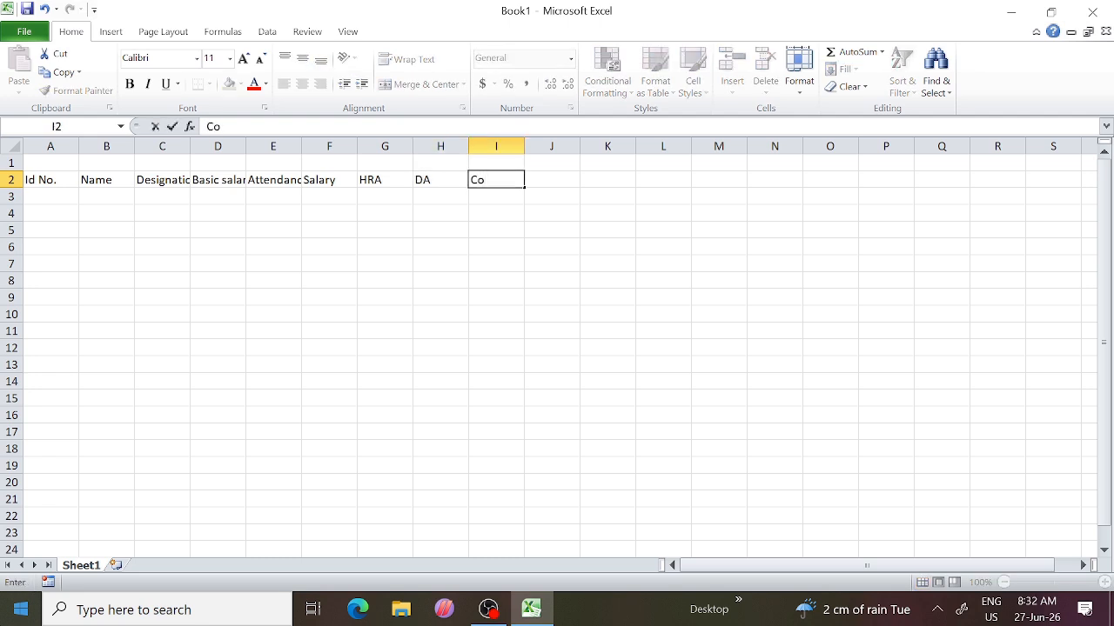
pyautogui.write('nvence')
pyautogui.press('Right')
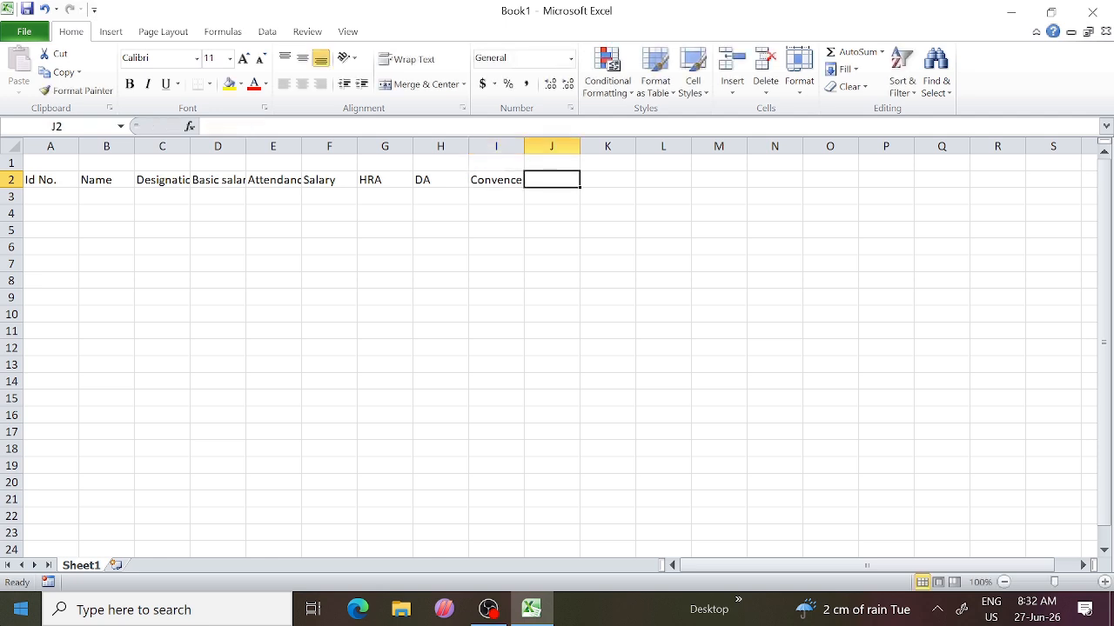
# Step: Add the headers Overtime in hrs, Overtime Salary and Gross Salary in cells J2 to L2
pyautogui.write('Ove')
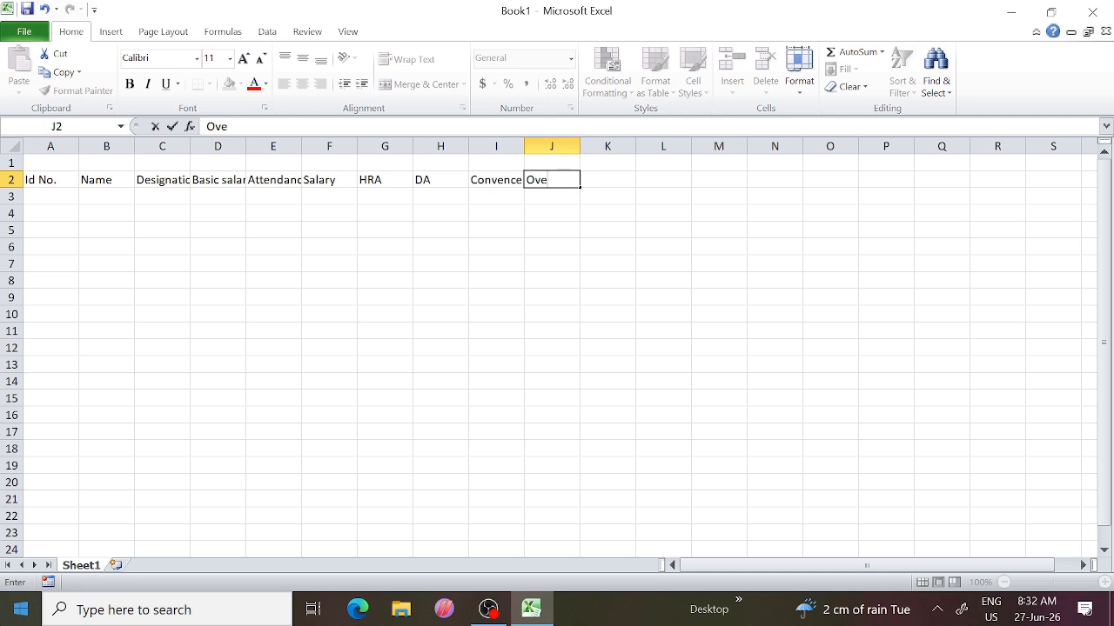
pyautogui.write('rtime in hrs')
pyautogui.press('Tab')
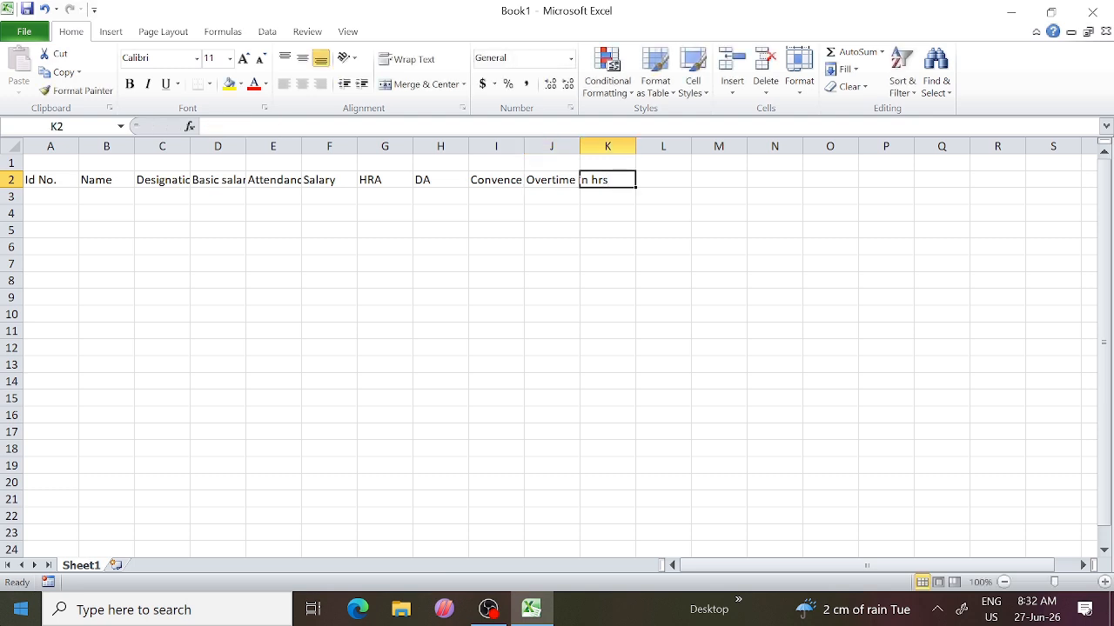
pyautogui.write('Over')
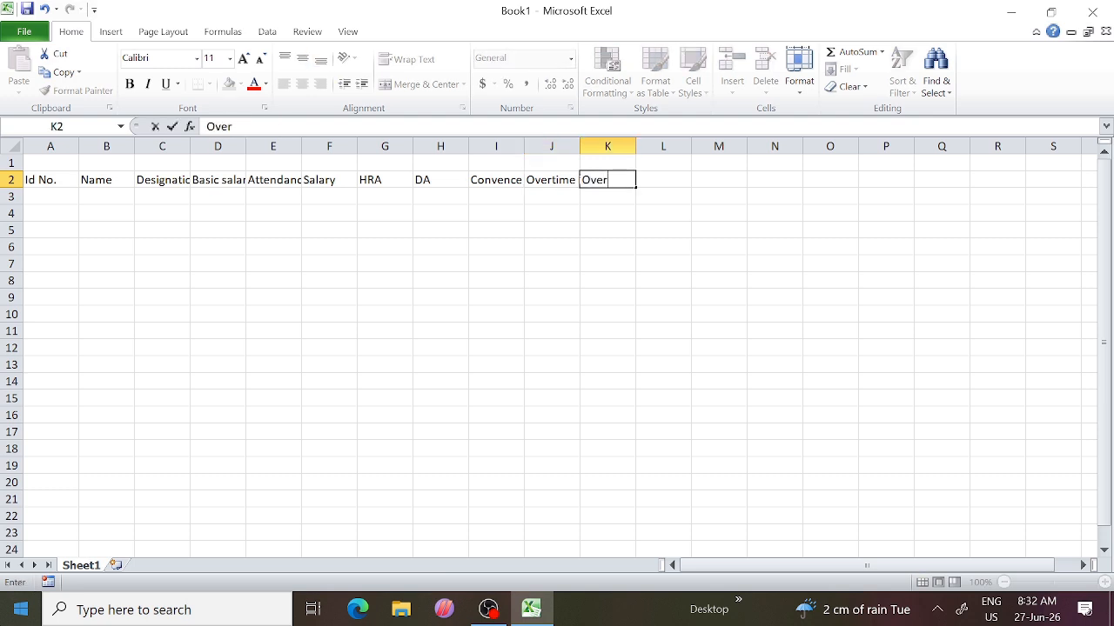
pyautogui.write('time Salary')
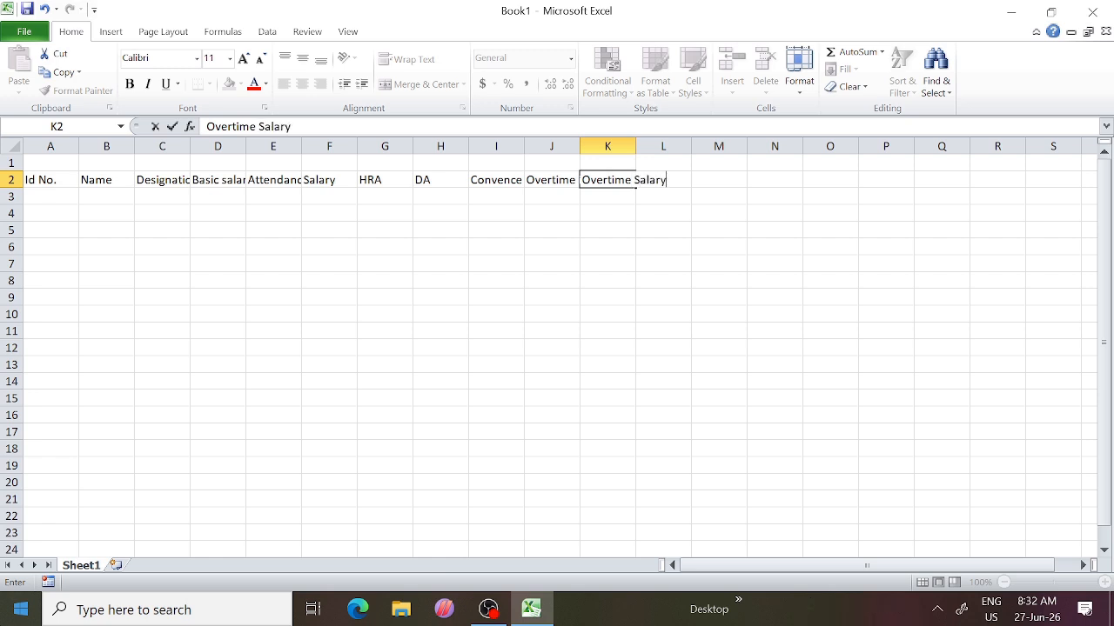
pyautogui.press('Tab')
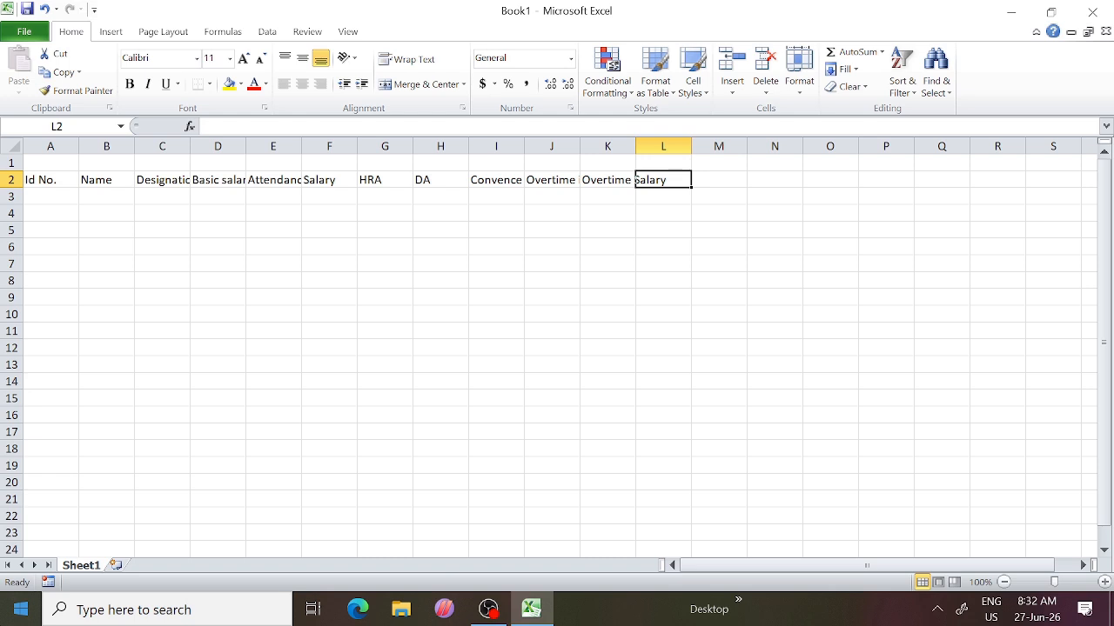
pyautogui.write('Gross Salary')
pyautogui.press('Tab')
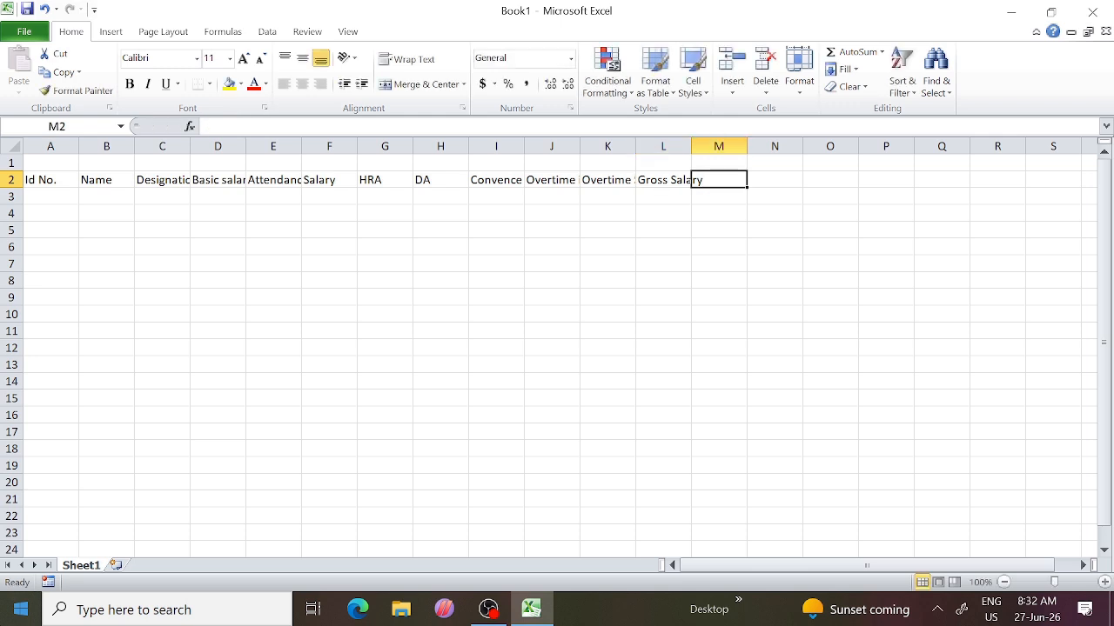
# Step: Complete the header row with PF, ESI and Salary in Hand in cells M2 to O2
pyautogui.write('PF')
pyautogui.press('Tab')
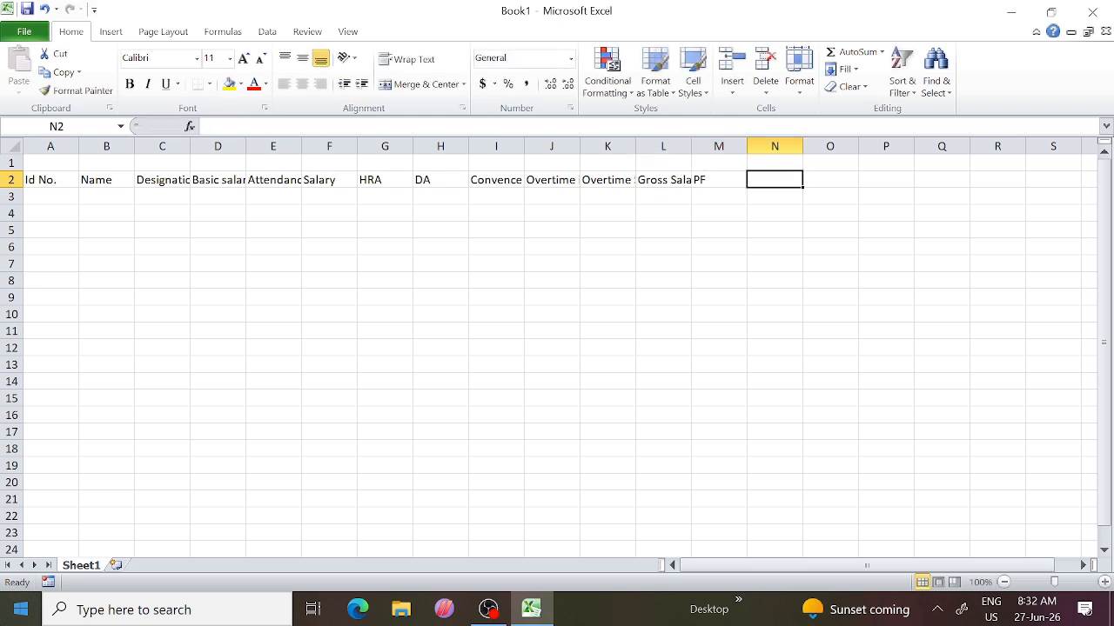
pyautogui.write('ESI')
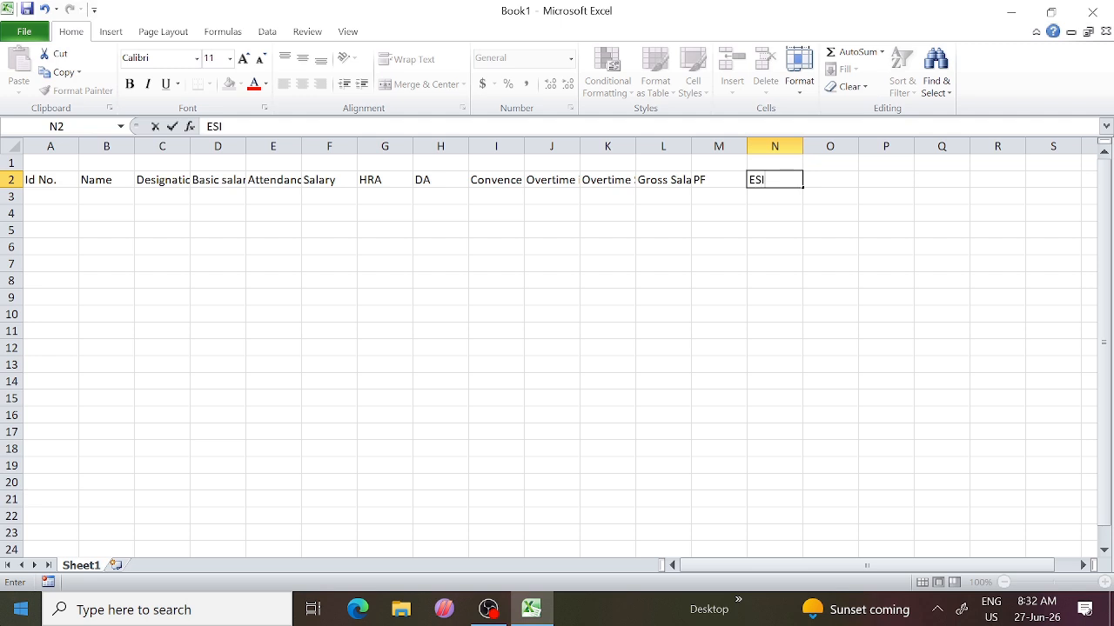
pyautogui.press('Tab')
pyautogui.write('Sa;')
pyautogui.press('BackSpace')
pyautogui.write('lar')
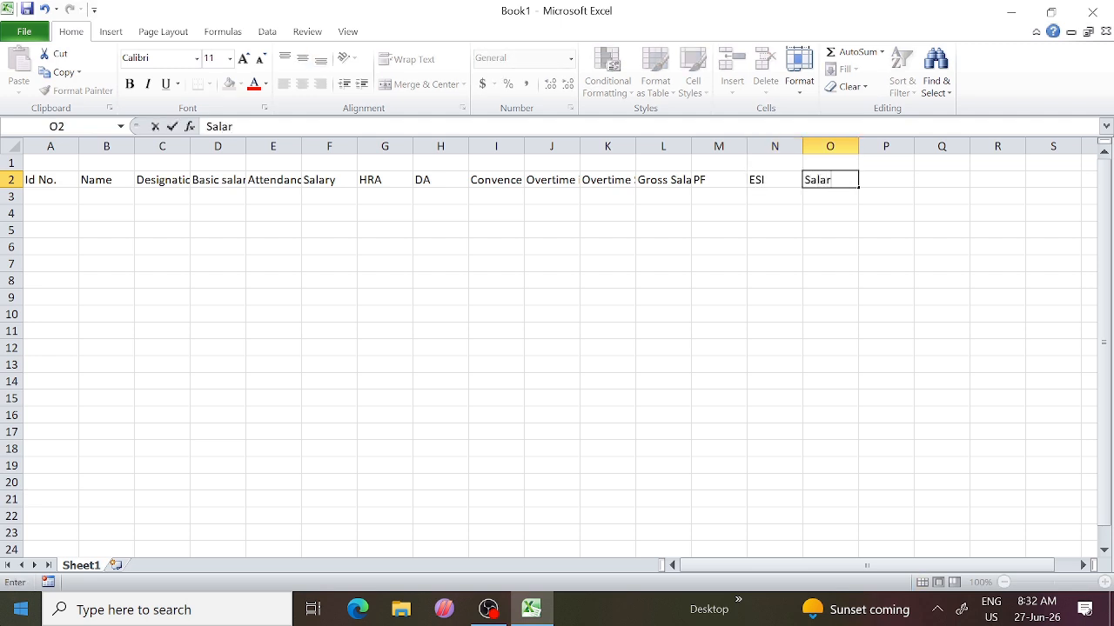
pyautogui.write('y in Hand')
pyautogui.press('Return')
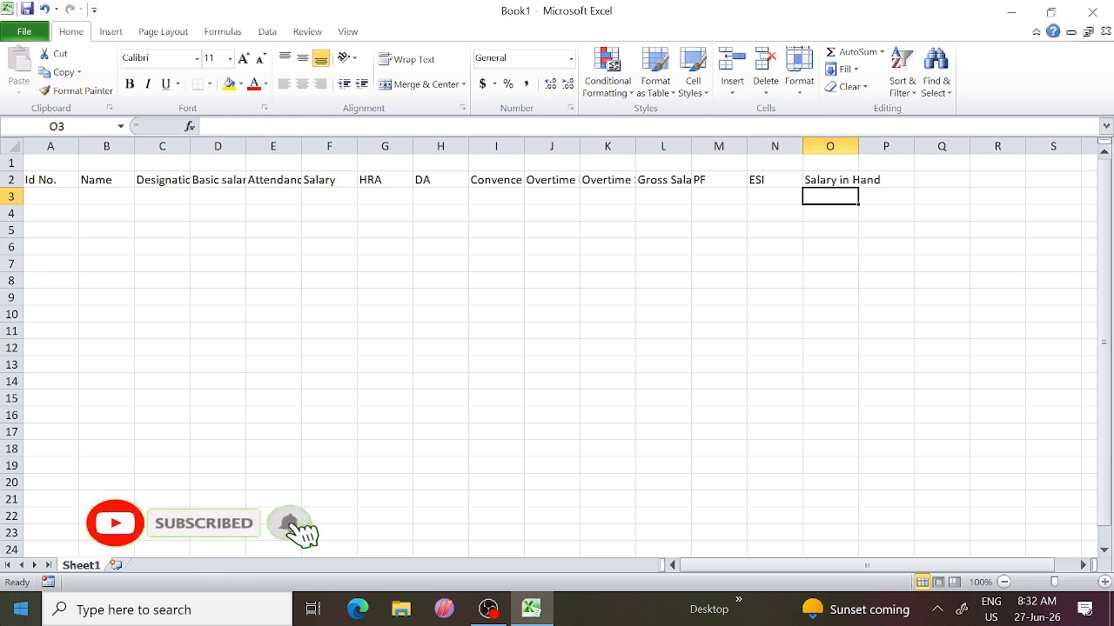
pyautogui.press('Left')
pyautogui.press('Left')
pyautogui.press('Left')
pyautogui.press('Left')
pyautogui.press('Left')
pyautogui.press('Left')
pyautogui.press('Left')
pyautogui.press('Left')
pyautogui.press('Left')
pyautogui.press('Left')
pyautogui.press('Left')
pyautogui.press('Left')
pyautogui.press('Left')
pyautogui.press('Left')
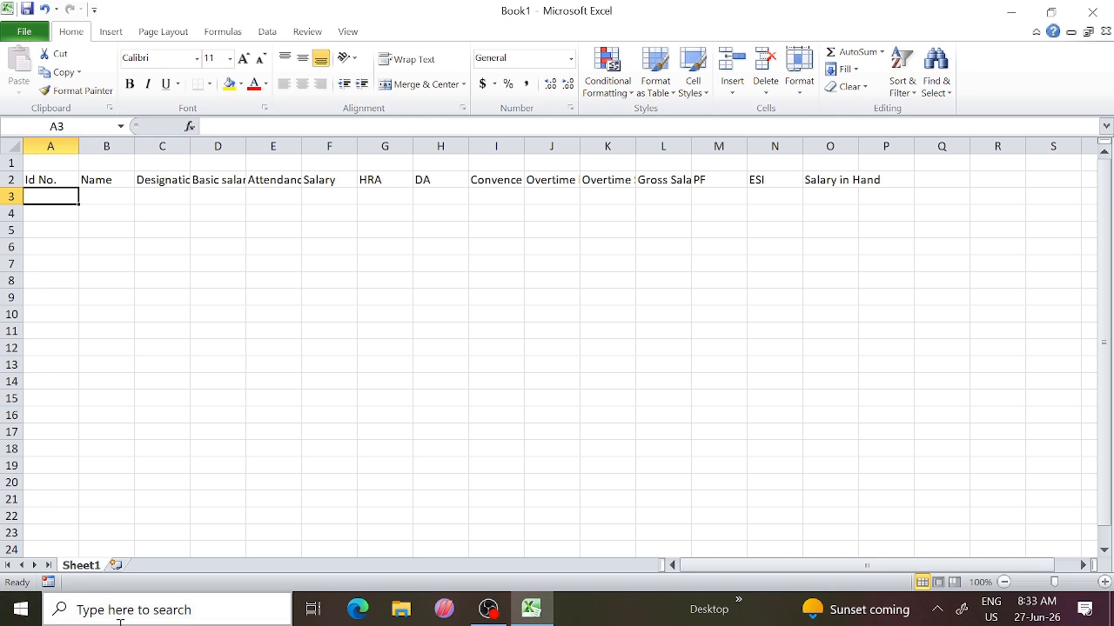
# Step: AutoFit the Designation, Basic salary, Attendance and Gross Salary columns to their header text
pyautogui.doubleClick(189, 147)
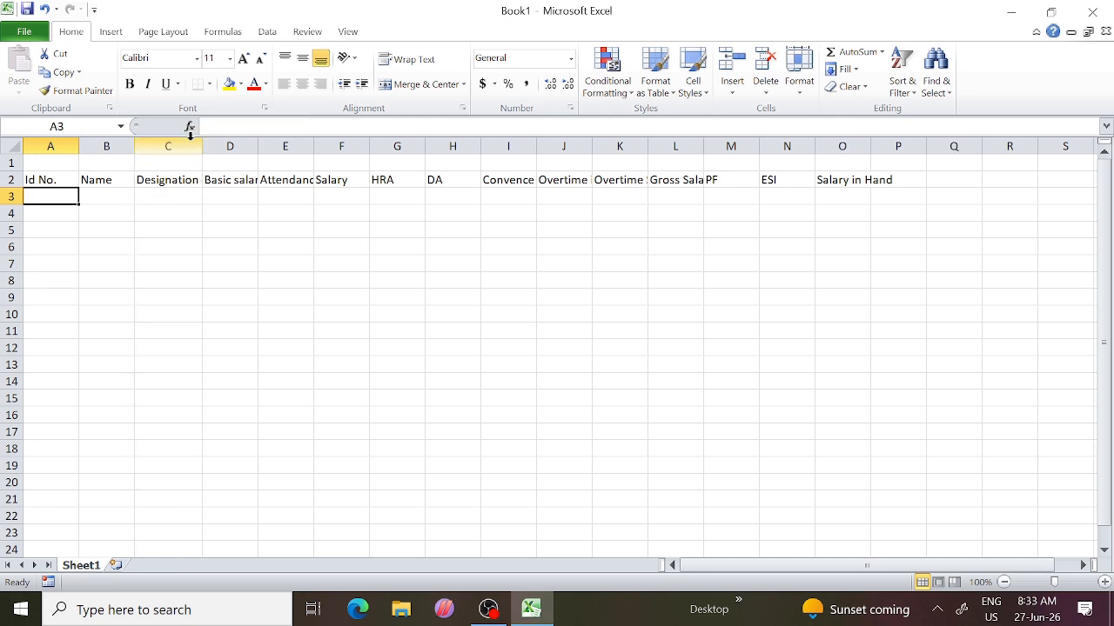
pyautogui.doubleClick(257, 148)
pyautogui.click(325, 145)
pyautogui.doubleClick(324, 145)
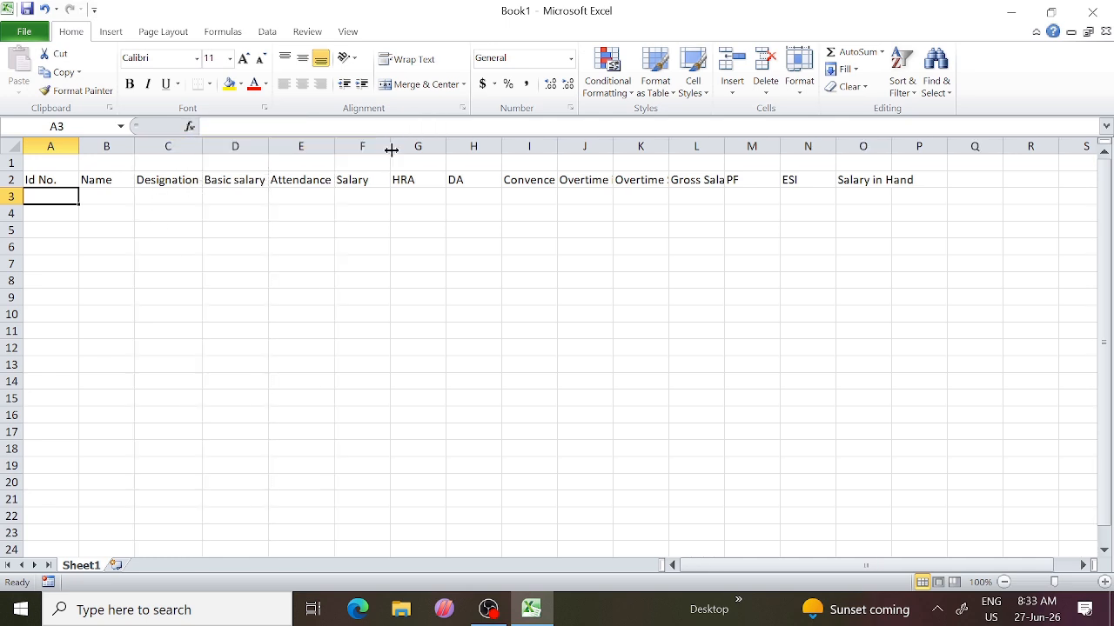
pyautogui.doubleClick(725, 146)
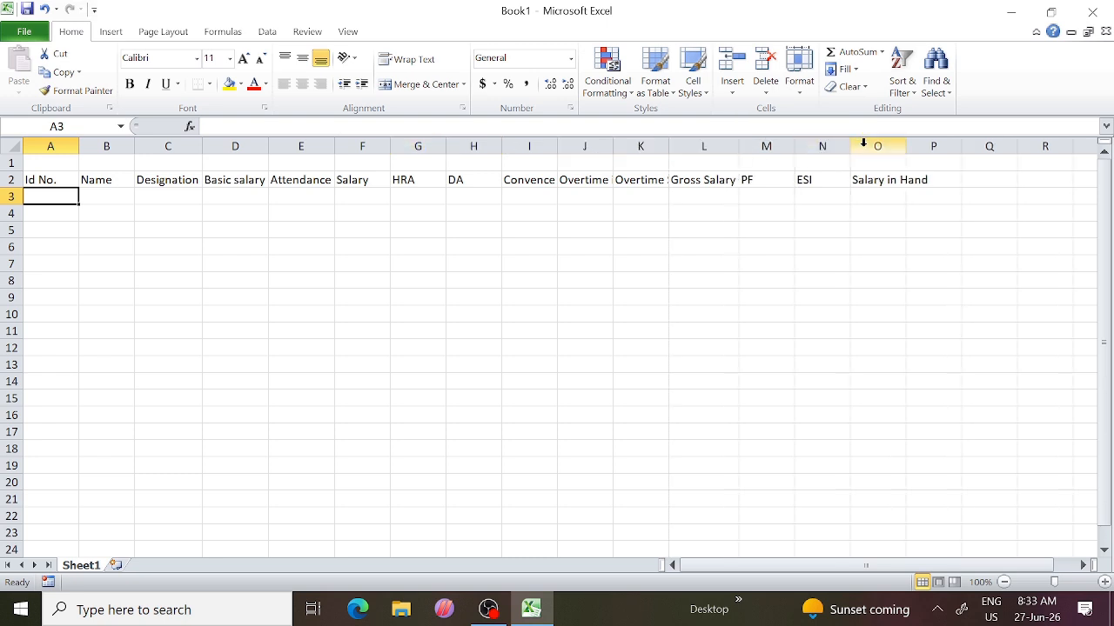
# Step: Narrow column O and wrap its Salary in Hand header onto two lines
pyautogui.doubleClick(905, 146)
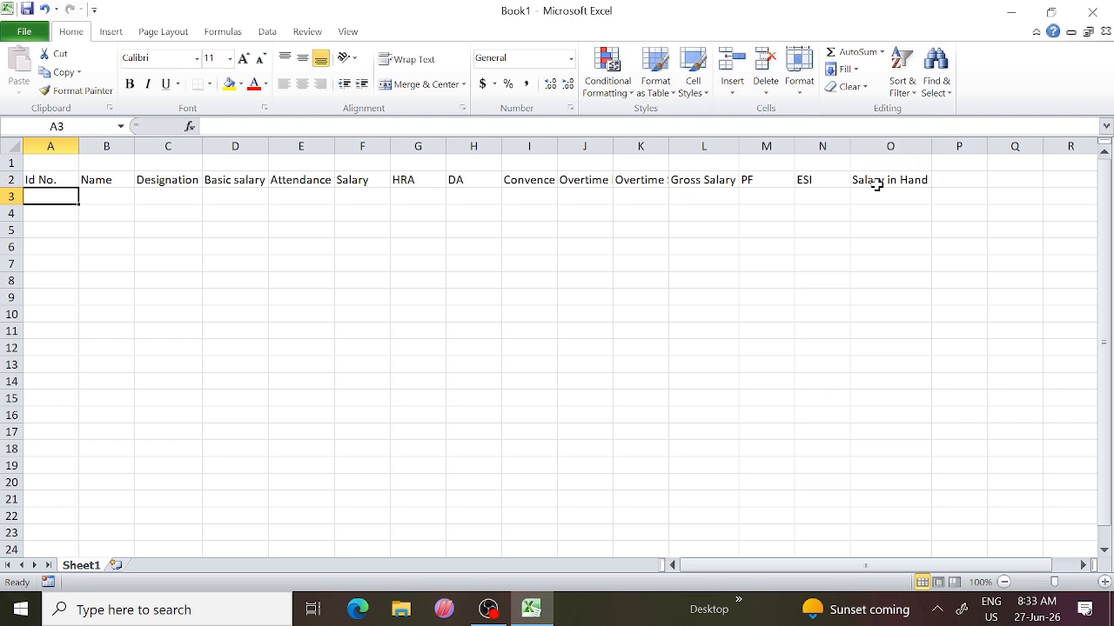
pyautogui.moveTo(927, 146); pyautogui.dragTo(900, 147)
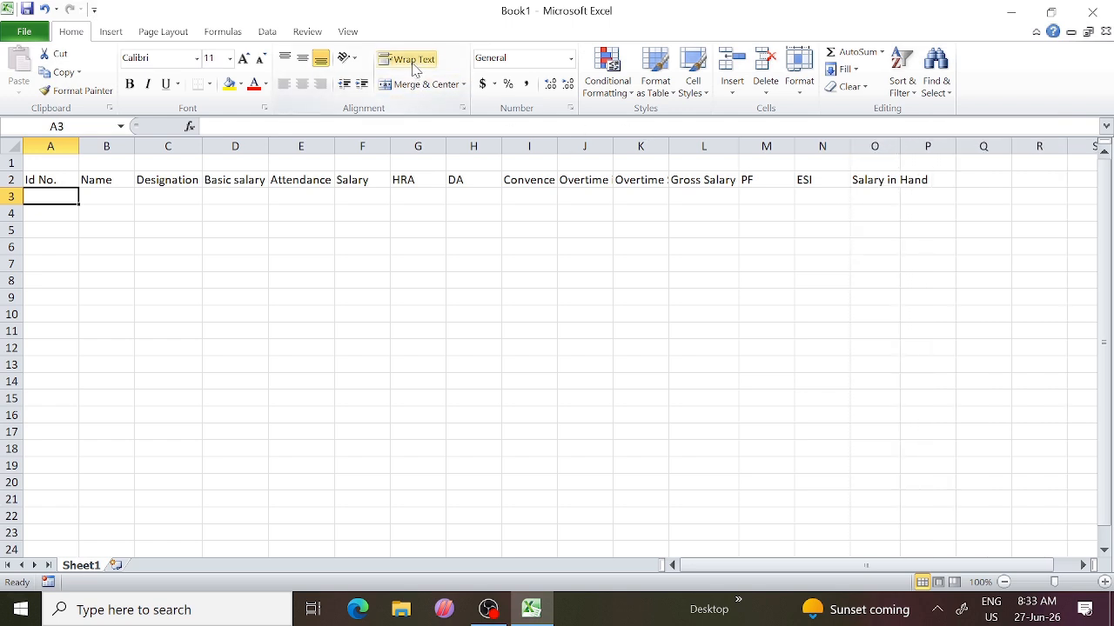
pyautogui.click(877, 174)
pyautogui.click(423, 60)
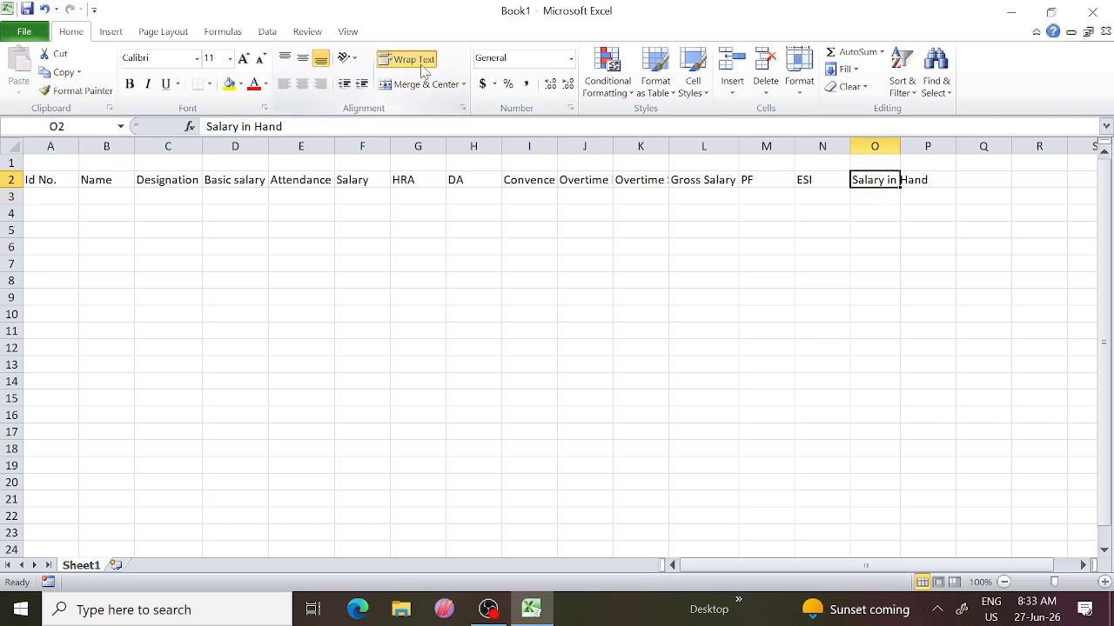
# Step: Narrow column L and wrap its Gross Salary header onto two lines
pyautogui.click(703, 183)
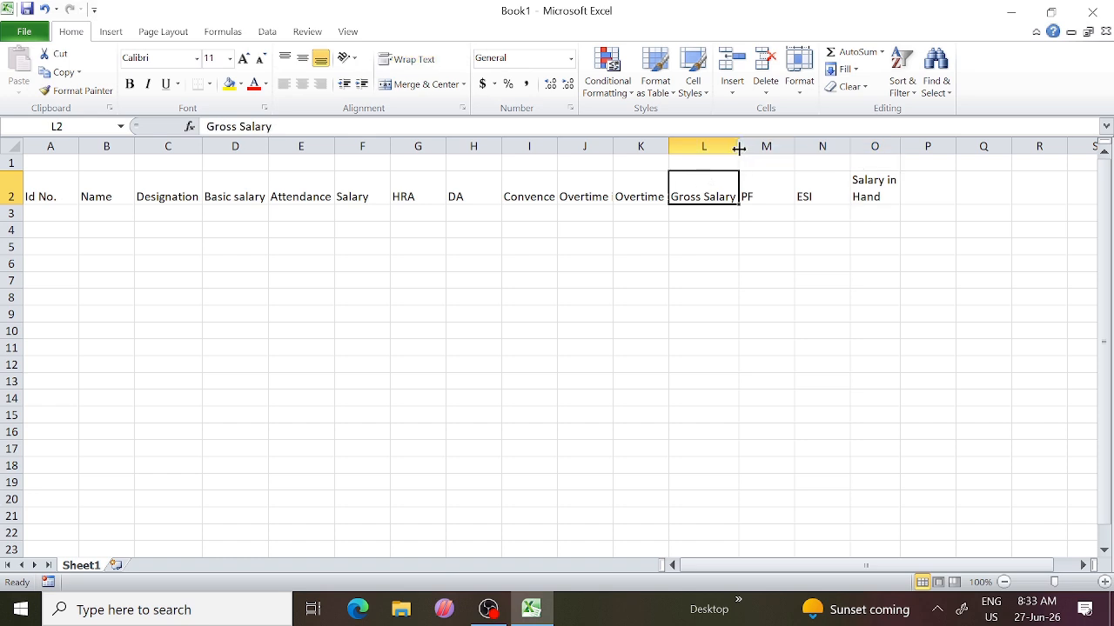
pyautogui.moveTo(732, 152); pyautogui.dragTo(709, 149)
pyautogui.click(426, 61)
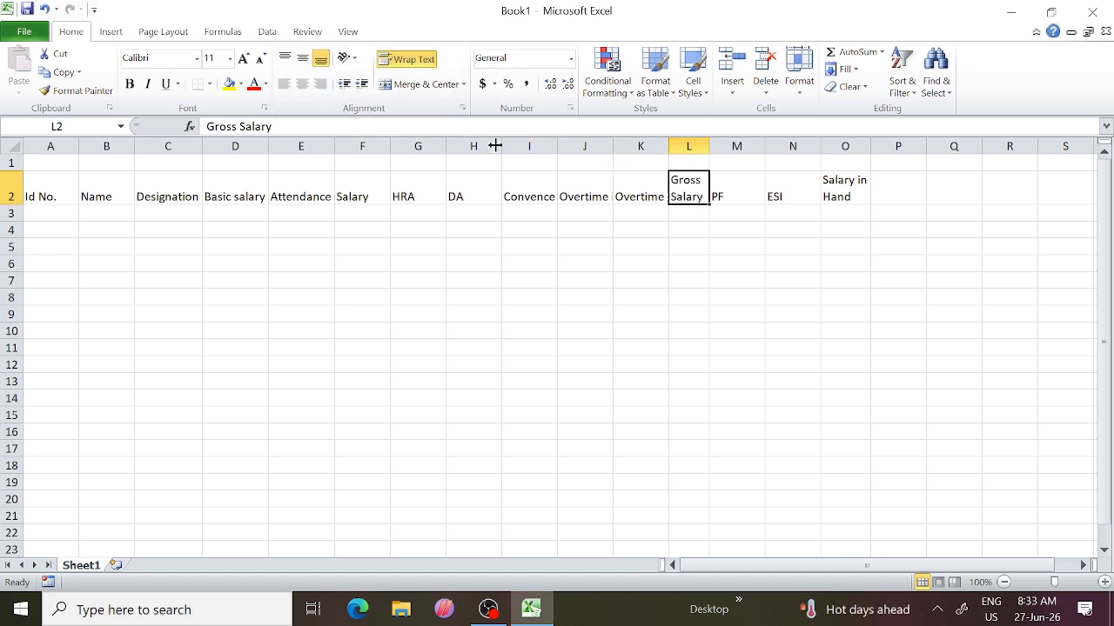
# Step: Wrap the Overtime in hrs header in J2 onto two lines
pyautogui.click(668, 147)
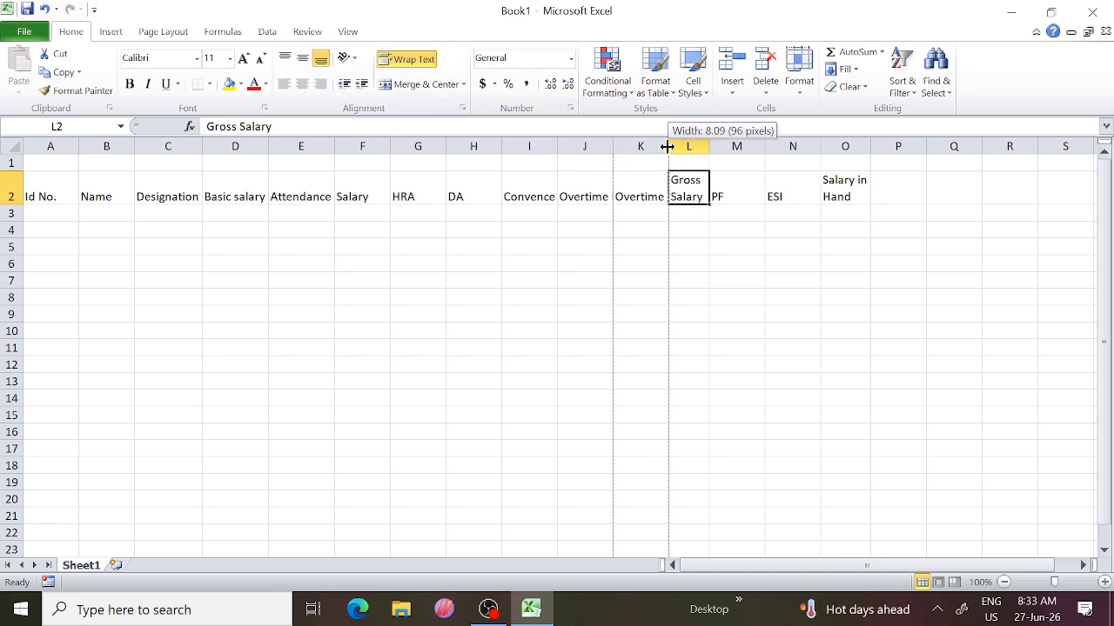
pyautogui.click(599, 183)
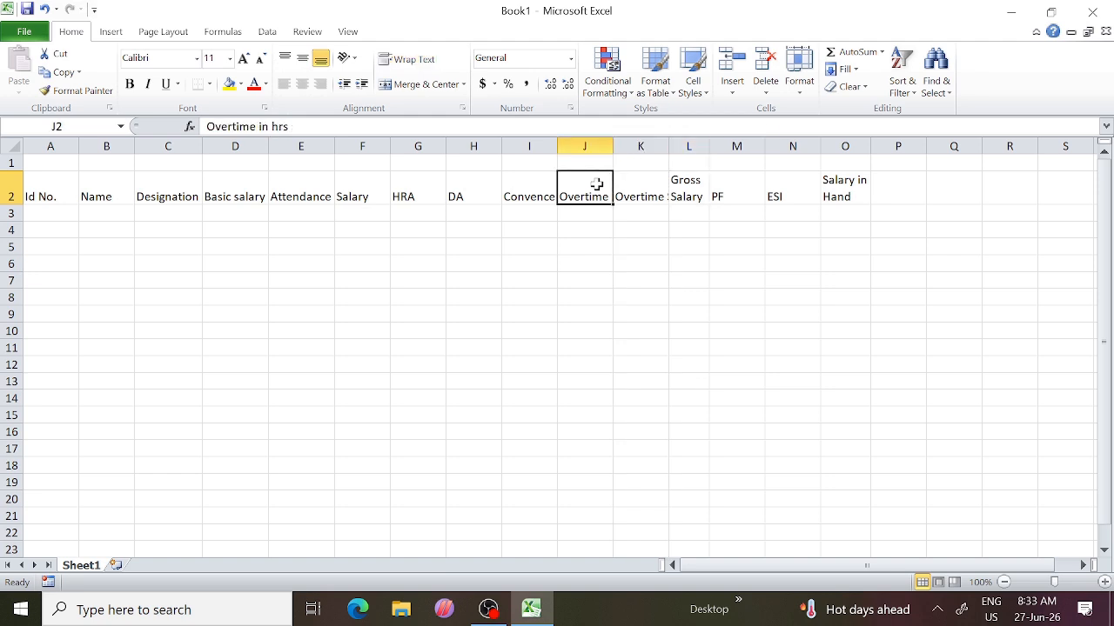
pyautogui.click(414, 66)
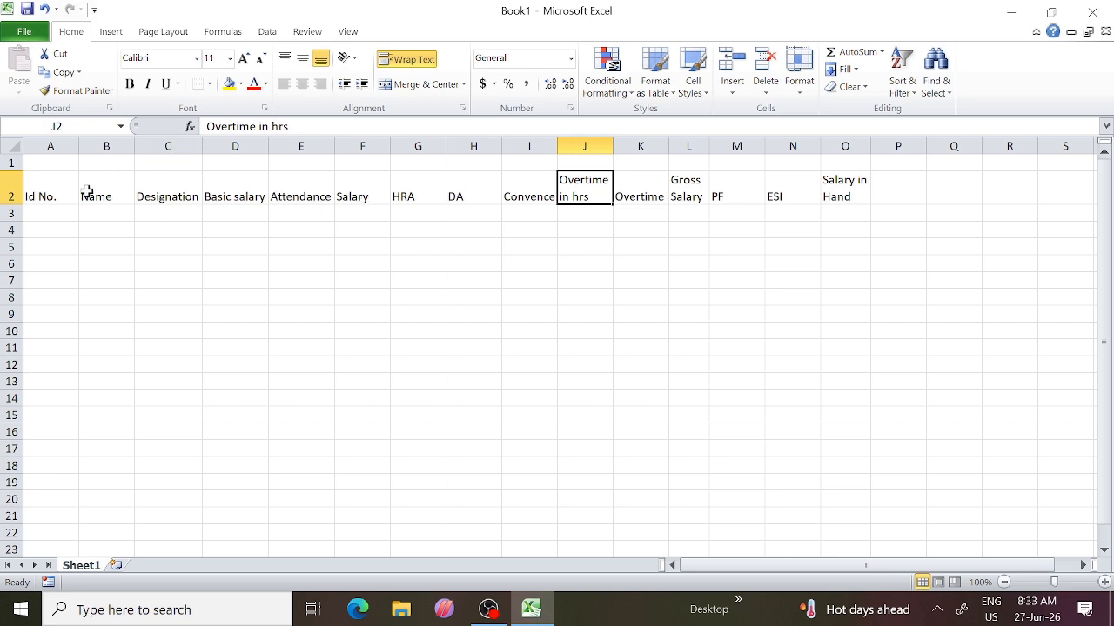
# Step: Format the header cells A2:O2 with bold text, centred horizontally and vertically, on a yellow fill
pyautogui.moveTo(52, 183); pyautogui.dragTo(826, 191)
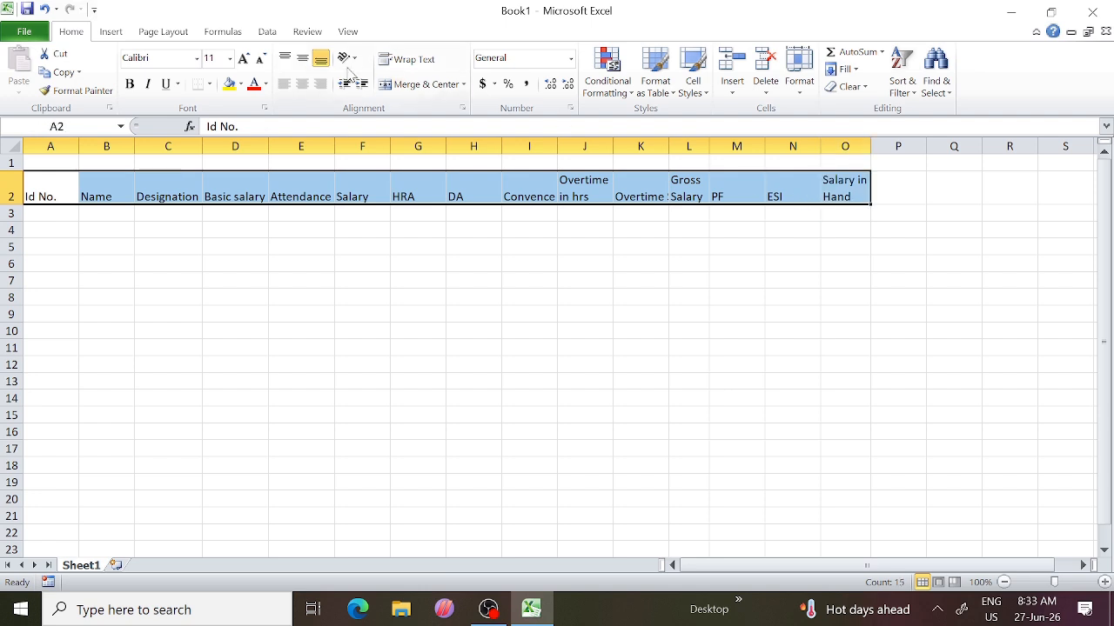
pyautogui.click(302, 58)
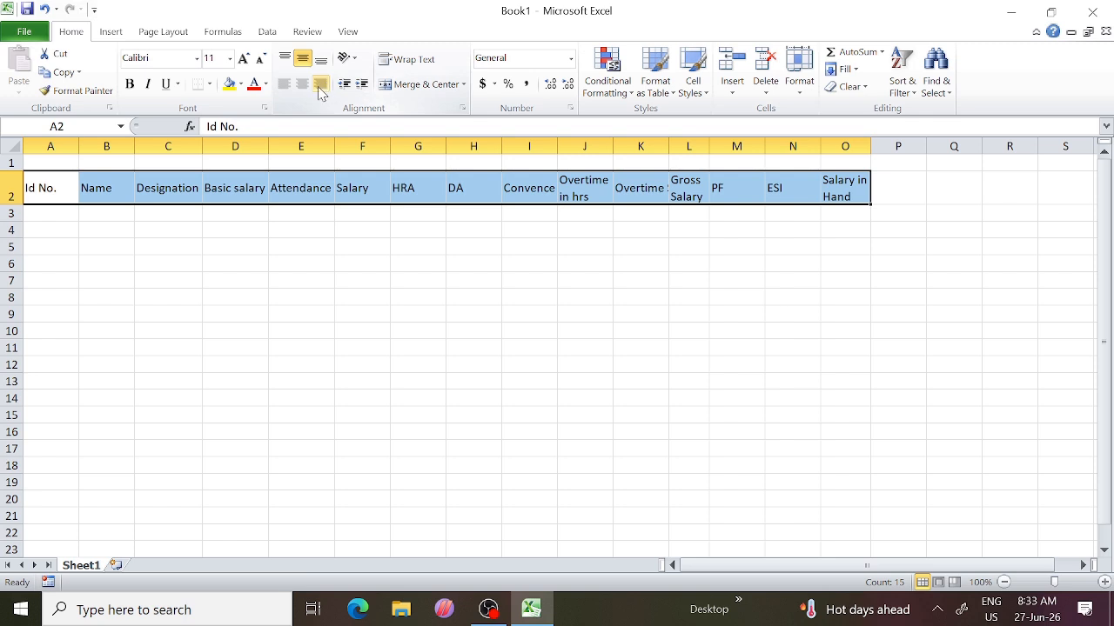
pyautogui.click(302, 84)
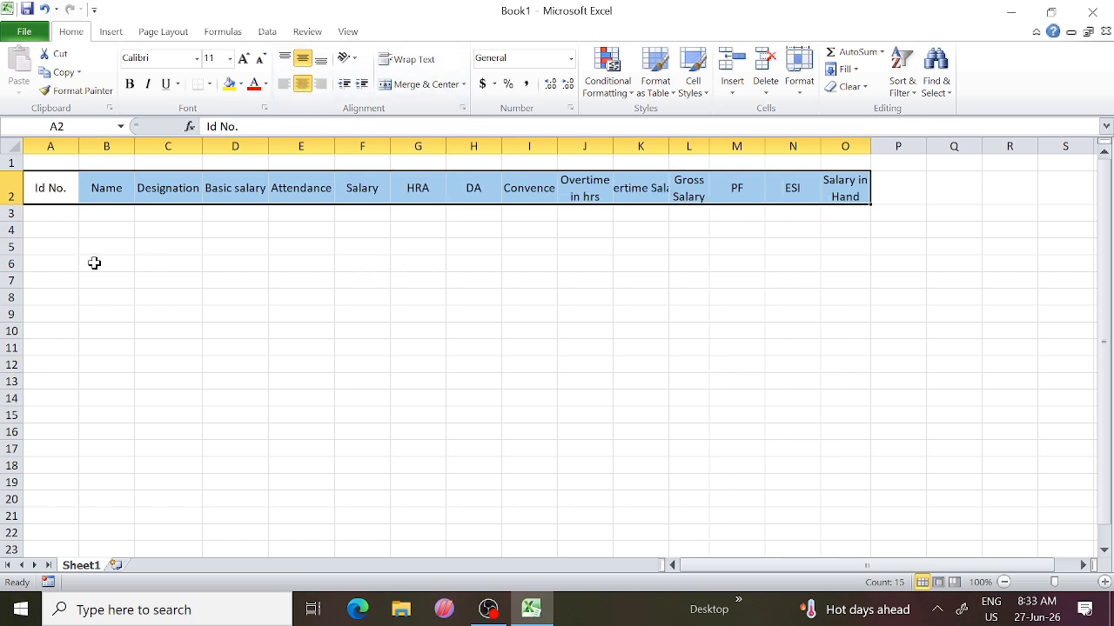
pyautogui.click(231, 86)
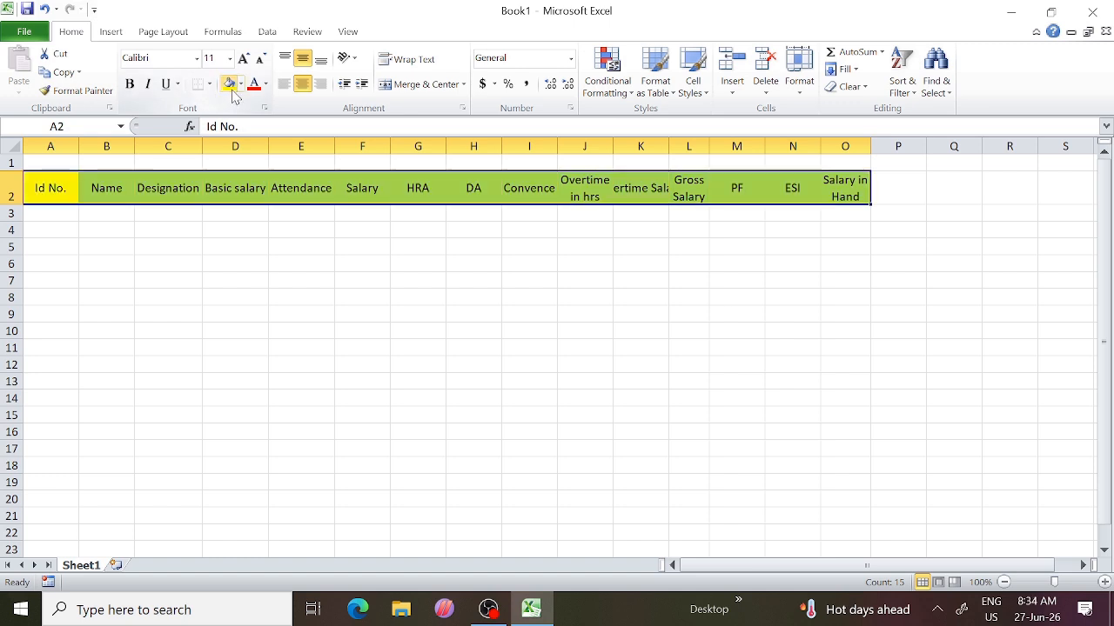
pyautogui.click(131, 87)
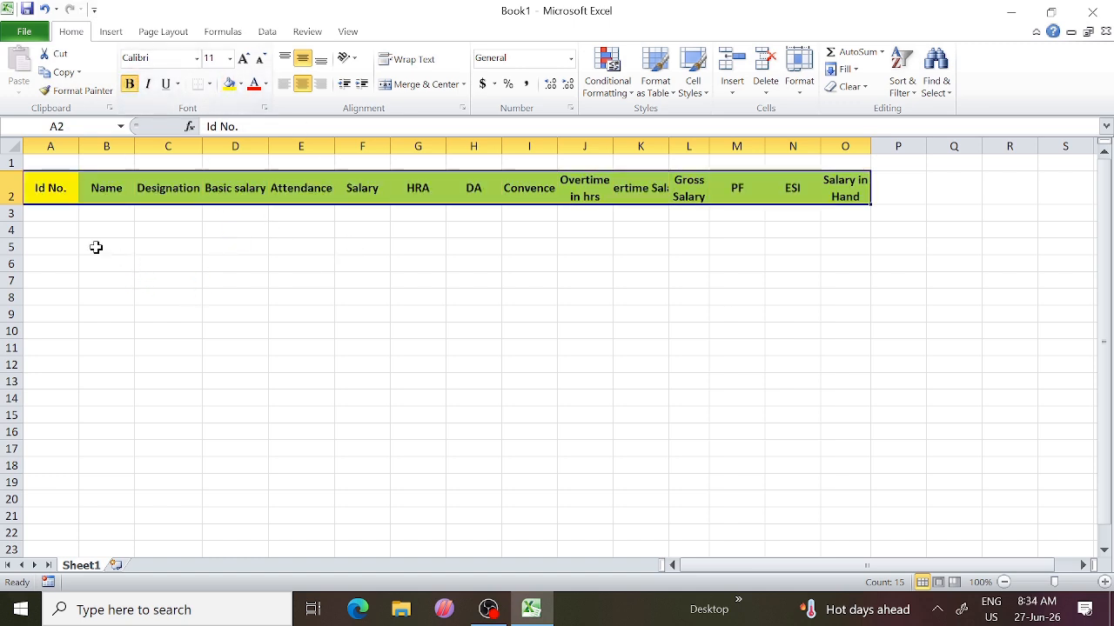
# Step: Enter the first two consecutive employee ID numbers in A3 and A4 and fill the series down to A14
pyautogui.click(59, 220)
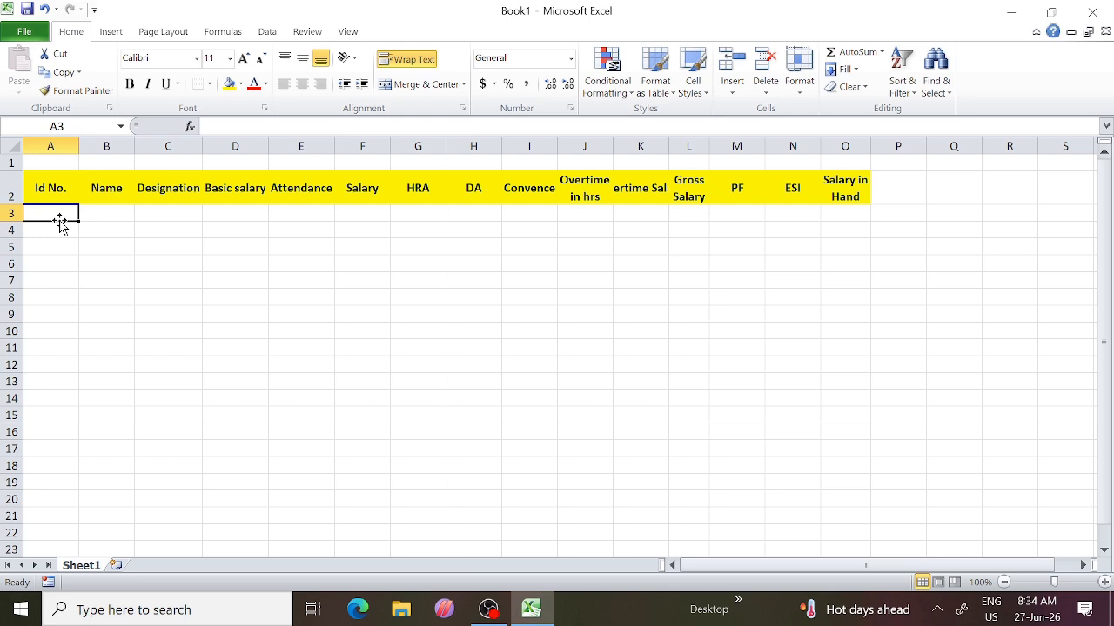
pyautogui.write('1000')
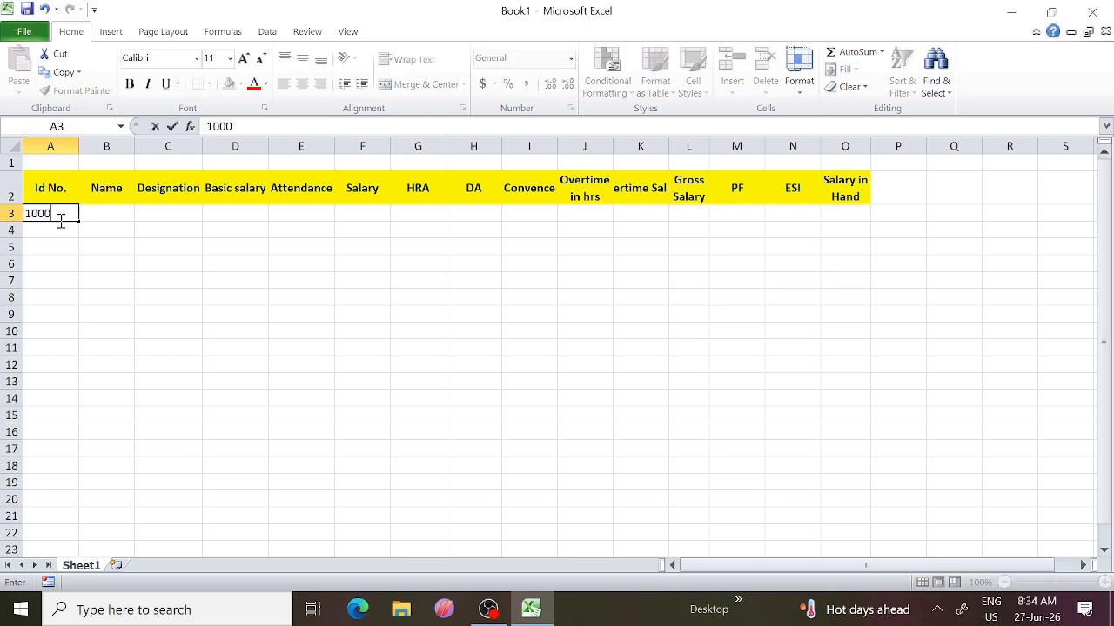
pyautogui.write('5')
pyautogui.press('Return')
pyautogui.write('1')
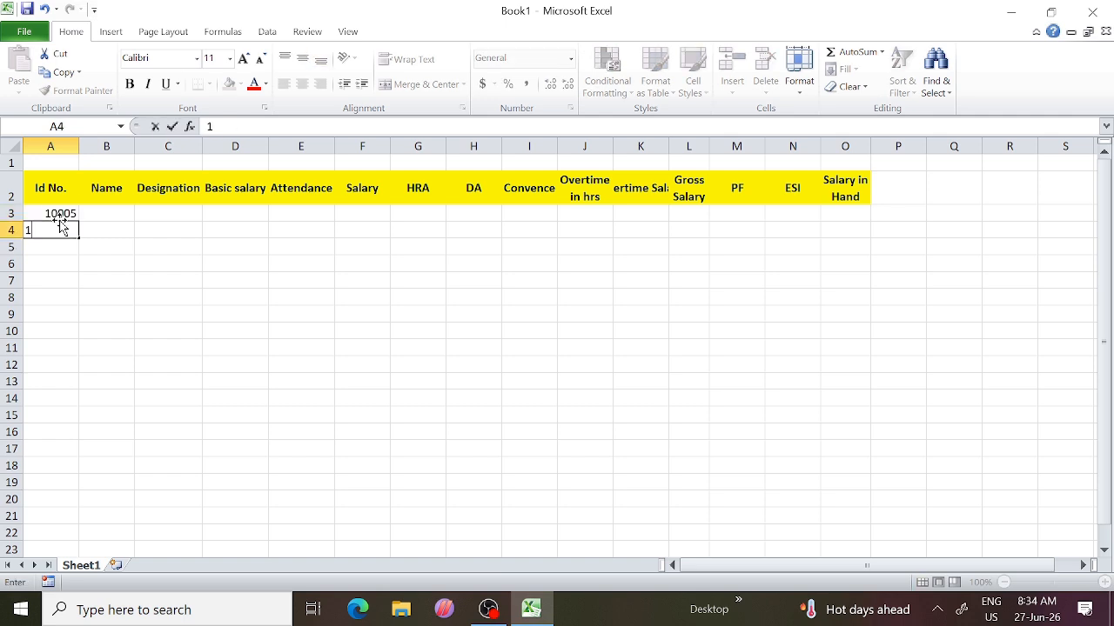
pyautogui.write('0006')
pyautogui.click(61, 215)
pyautogui.moveTo(61, 215); pyautogui.dragTo(79, 407)
# Step: Enter the first three employees' names in cells B3 to B5 of the Name column
pyautogui.click(104, 213)
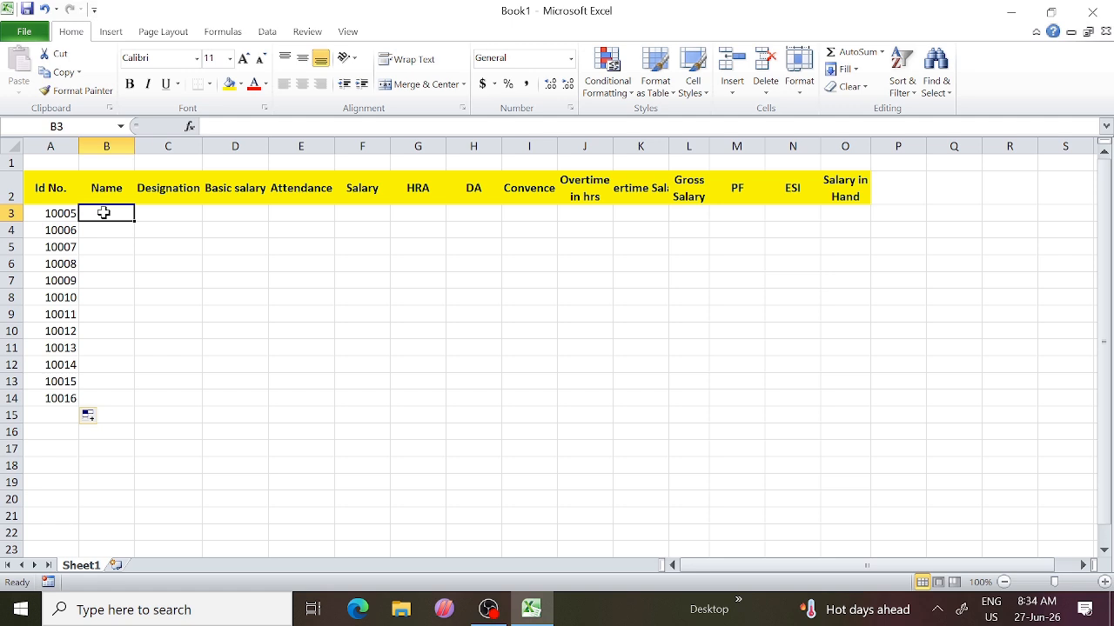
pyautogui.write('Anshi')
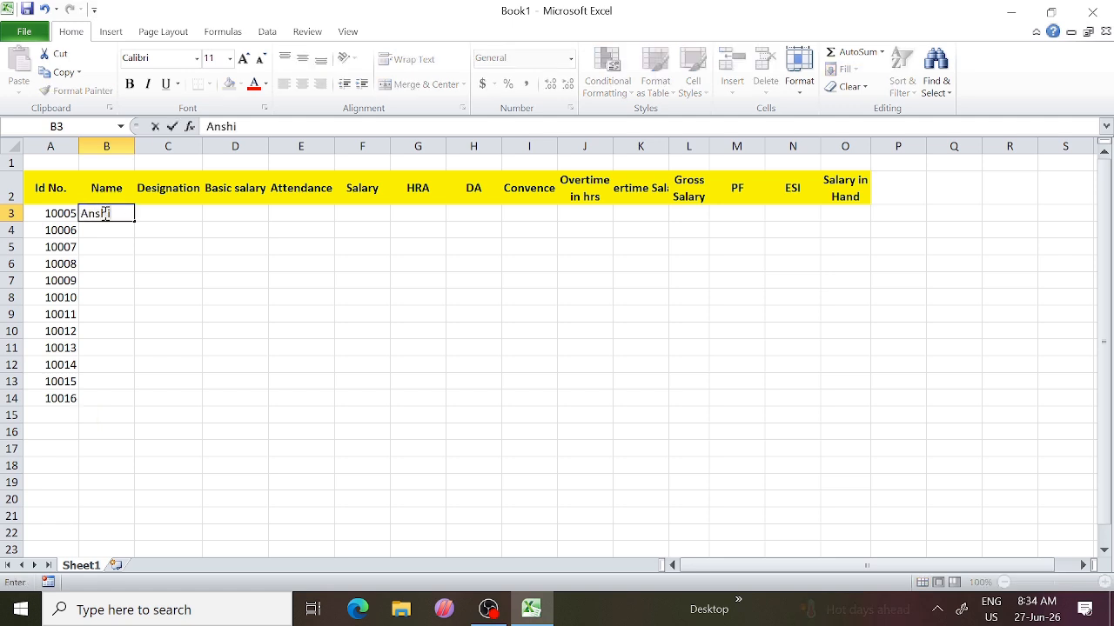
pyautogui.write('ka')
pyautogui.press('Return')
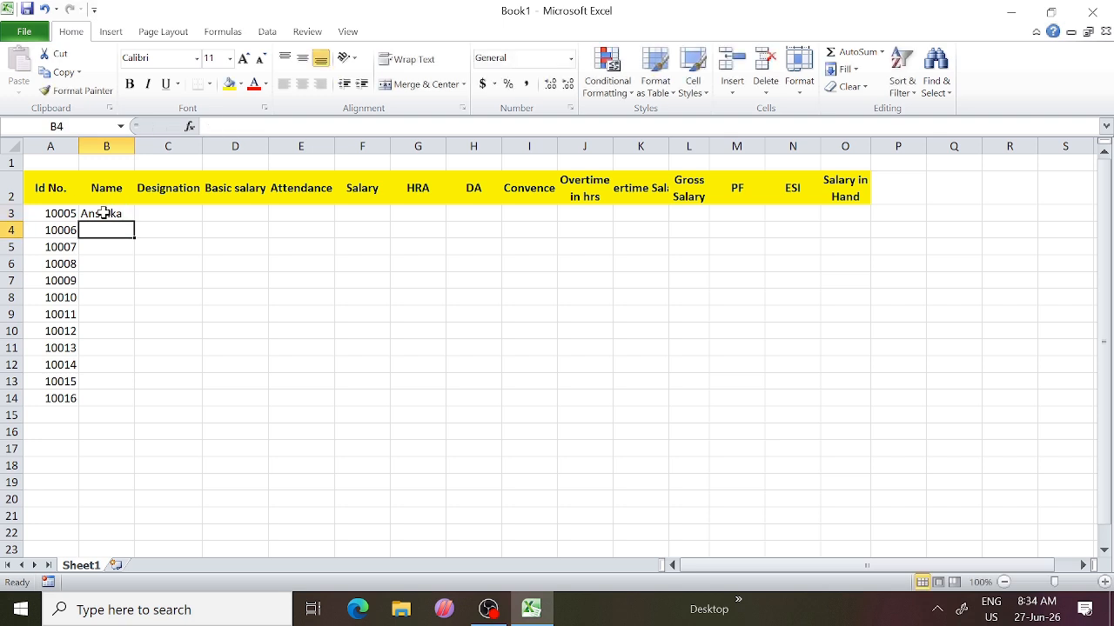
pyautogui.write('Anamika')
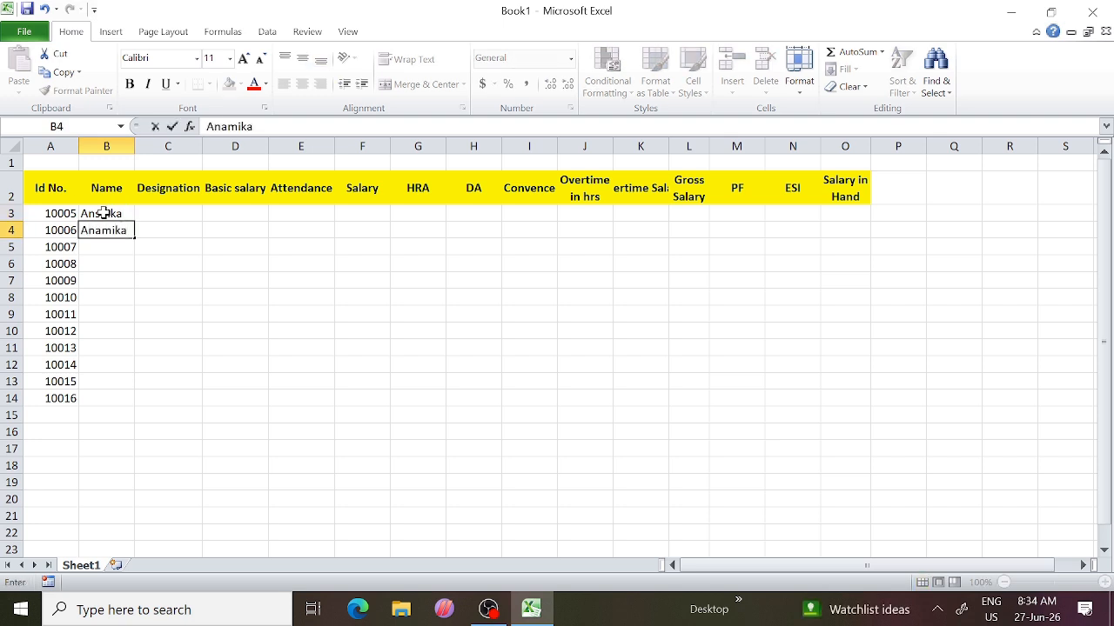
pyautogui.press('Return')
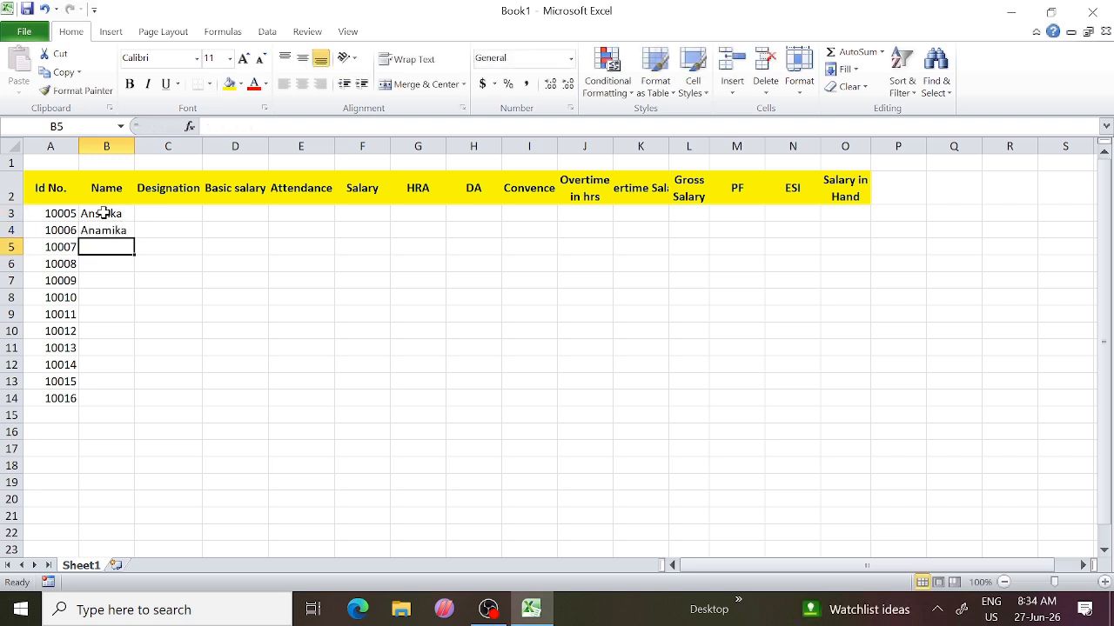
pyautogui.write('Aman')
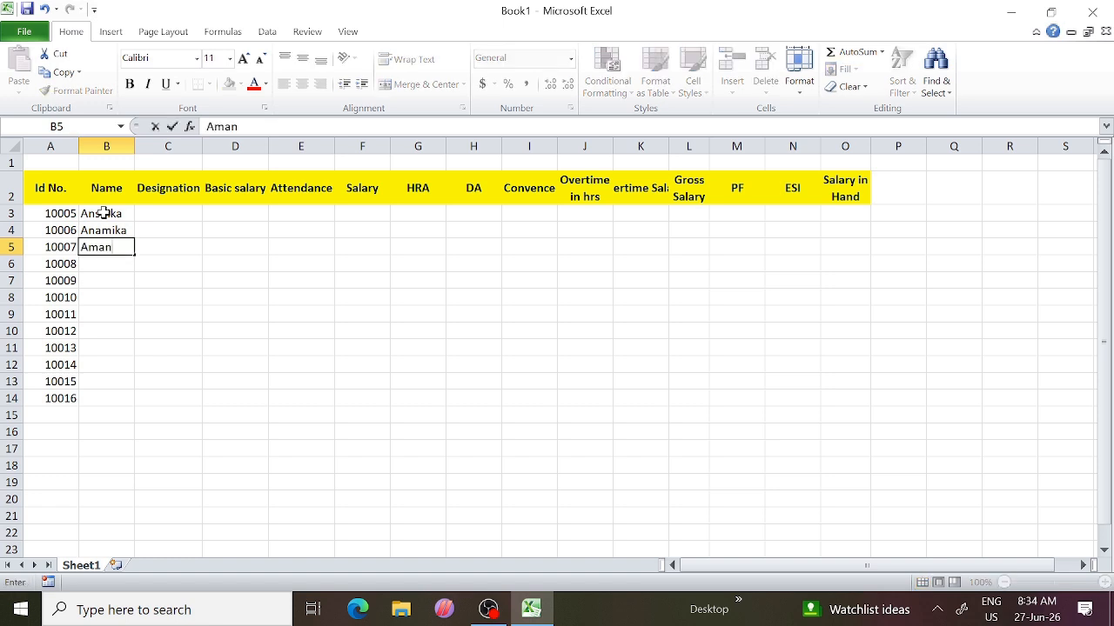
pyautogui.press('Return')
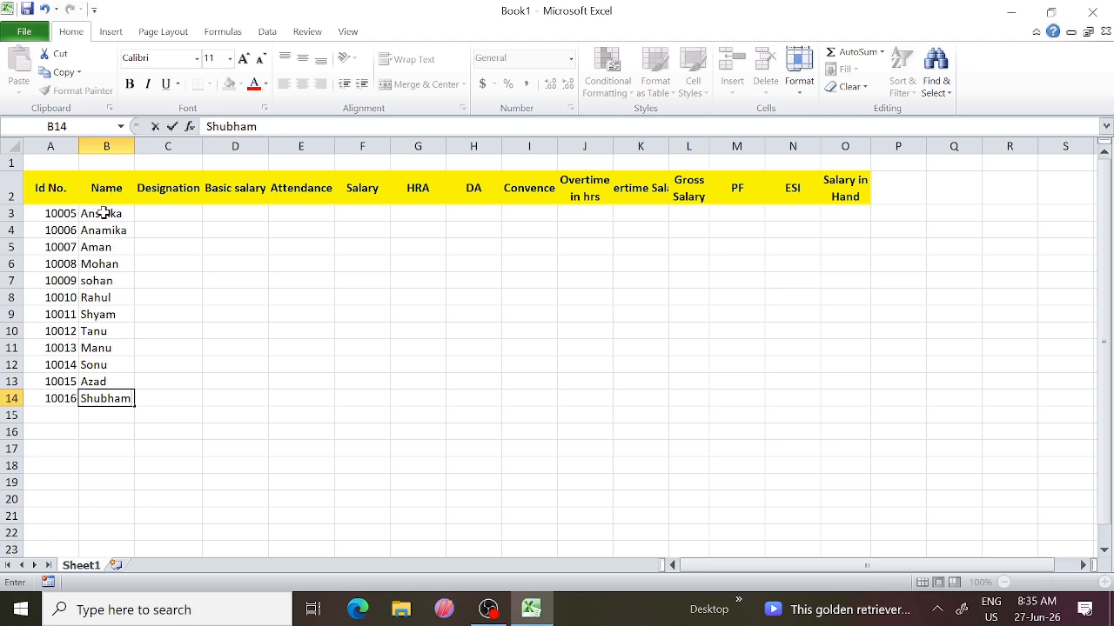
# Step: Commit the last employee's name in B14 and go to the first Designation cell, C3
pyautogui.press('Tab')
pyautogui.press('Up')
pyautogui.press('Up')
pyautogui.press('Up')
pyautogui.press('Up')
pyautogui.press('Up')
pyautogui.press('Up')
pyautogui.press('Up')
pyautogui.press('Up')
pyautogui.press('Up')
pyautogui.press('Up')
pyautogui.press('Up')
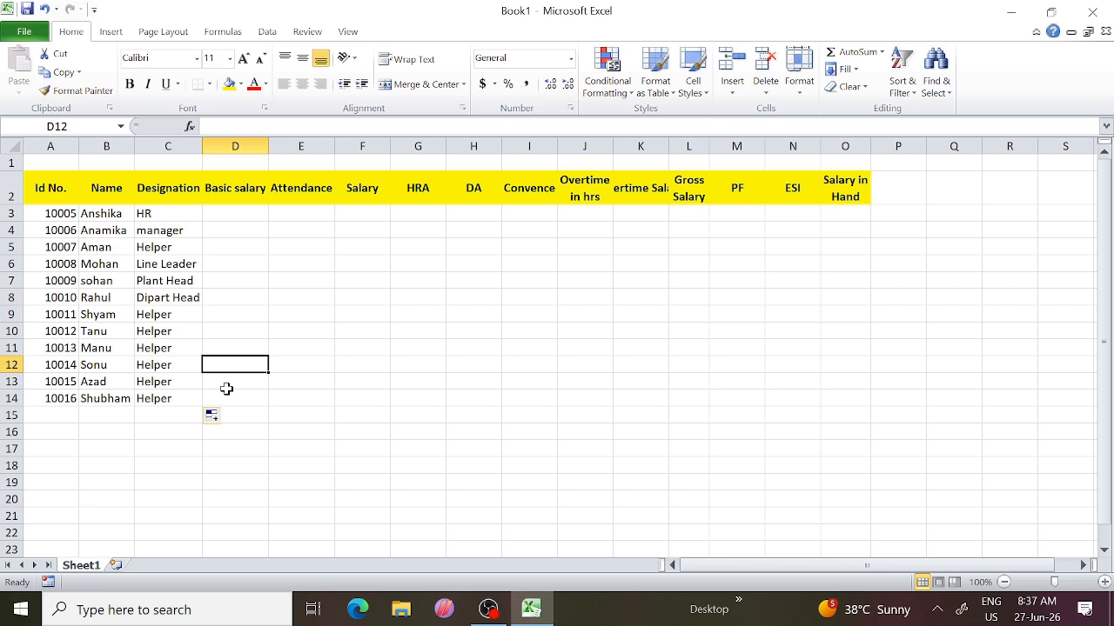
# Step: Enter basic salaries of 21000, 23000 and 26000 in cells D3 to D5
pyautogui.press('Up')
pyautogui.press('Up')
pyautogui.press('Up')
pyautogui.press('Up')
pyautogui.press('Up')
pyautogui.press('Up')
pyautogui.press('Up')
pyautogui.press('Up')
pyautogui.press('Up')
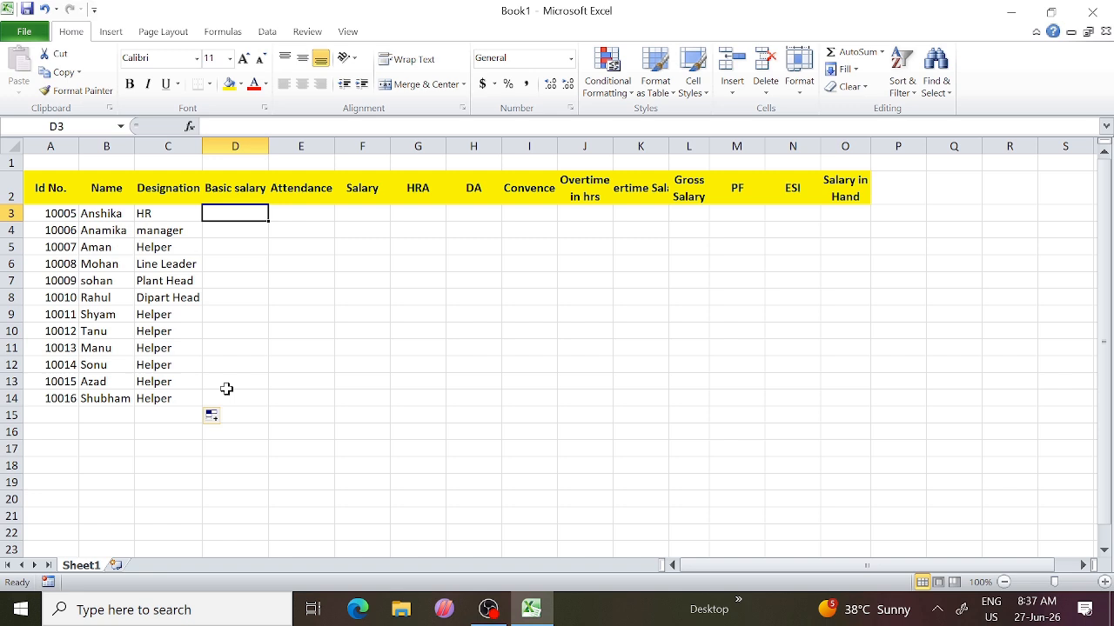
pyautogui.write('21000')
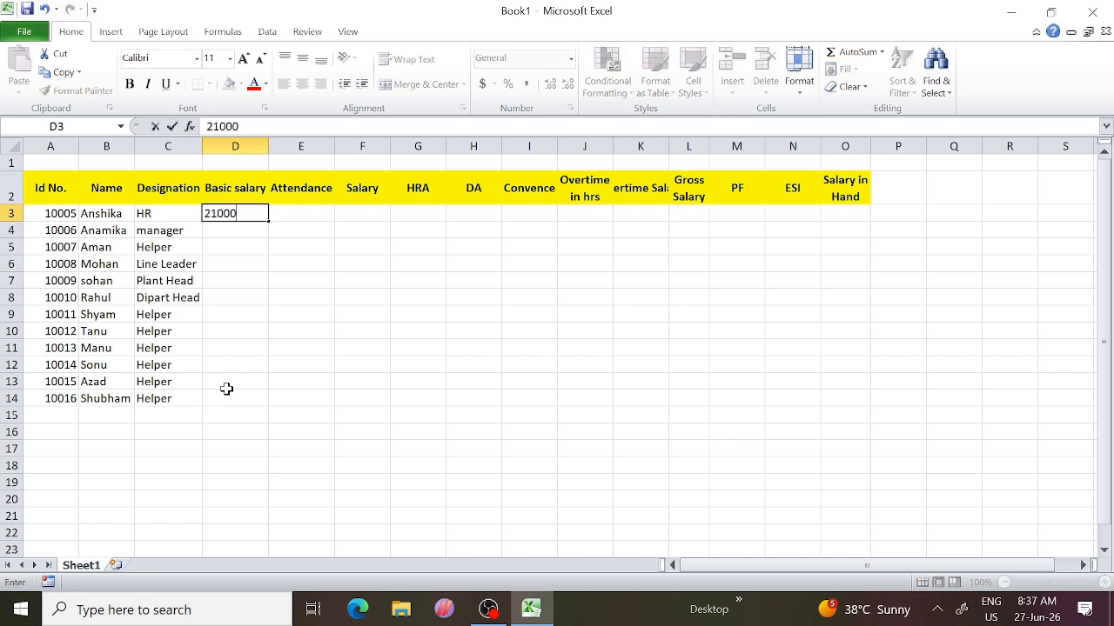
pyautogui.press('Return')
pyautogui.write('23000')
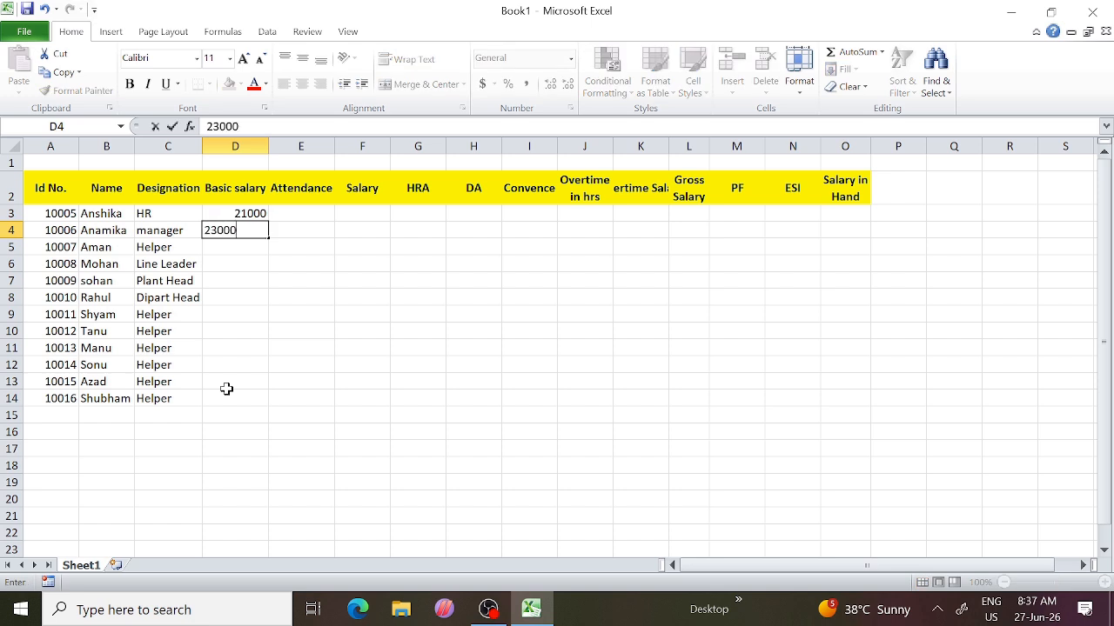
pyautogui.press('Return')
pyautogui.write('26000')
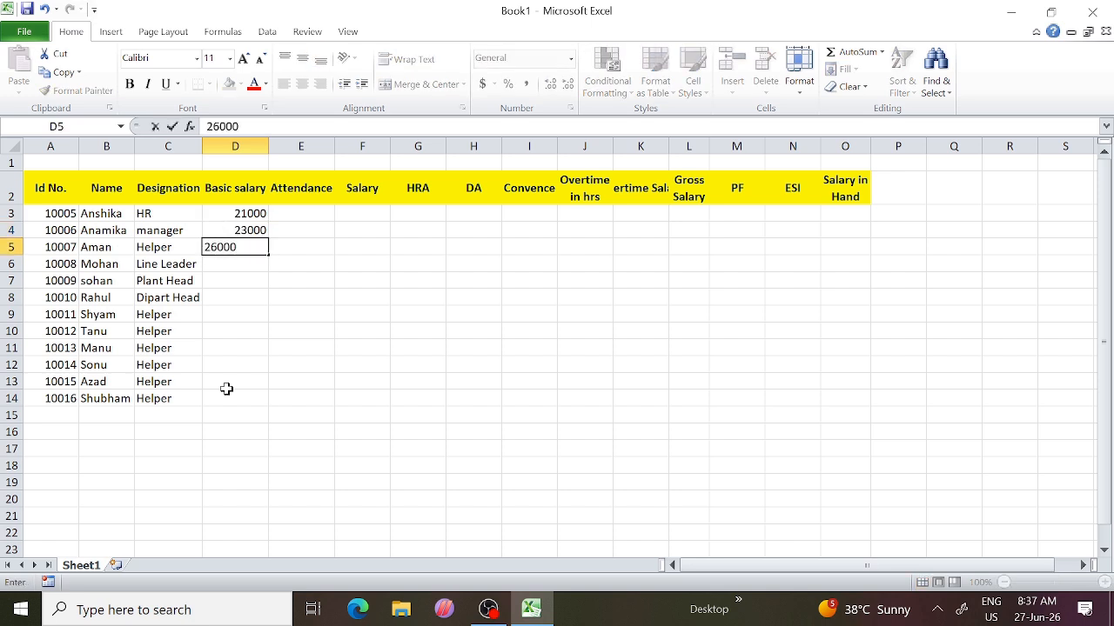
pyautogui.press('Return')
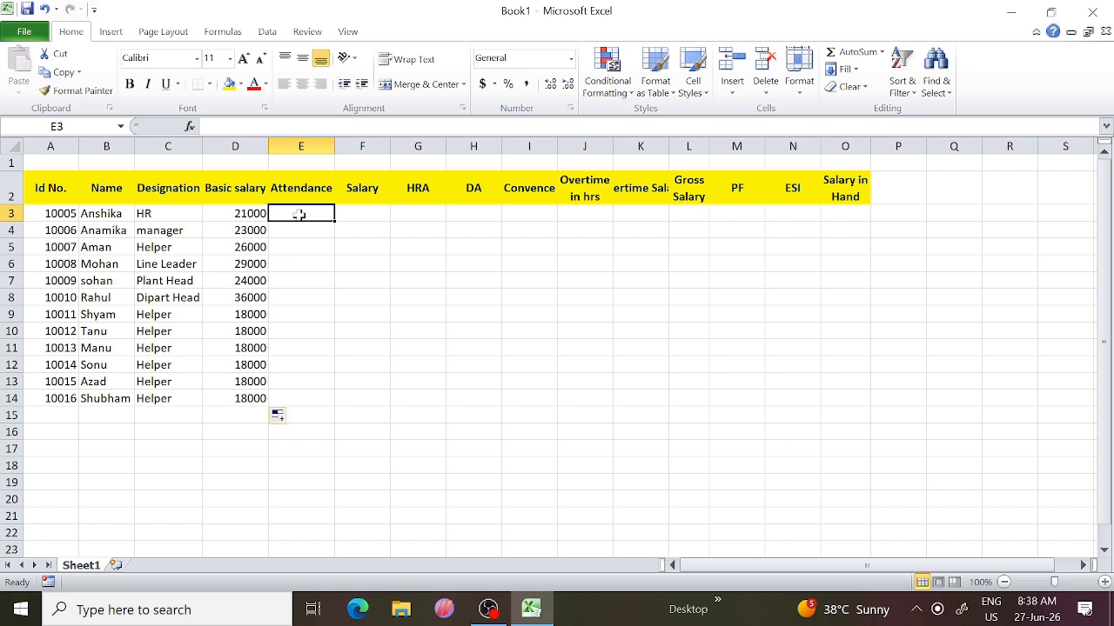
# Step: Fill in the Attendance column with 25, 26, 27, 22 and 18 in E3 to E7 and 22 in E14
pyautogui.write('25')
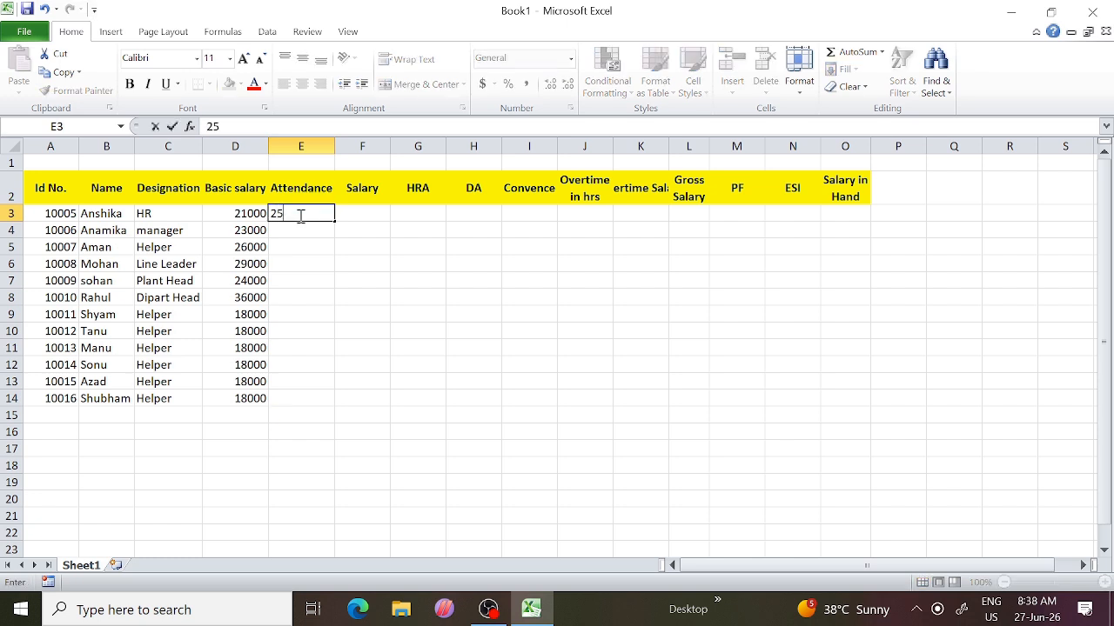
pyautogui.press('Return')
pyautogui.write('36')
pyautogui.press('Return')
pyautogui.write('27')
pyautogui.press('Return')
pyautogui.write('22')
pyautogui.press('Return')
pyautogui.write('18')
pyautogui.press('Return')
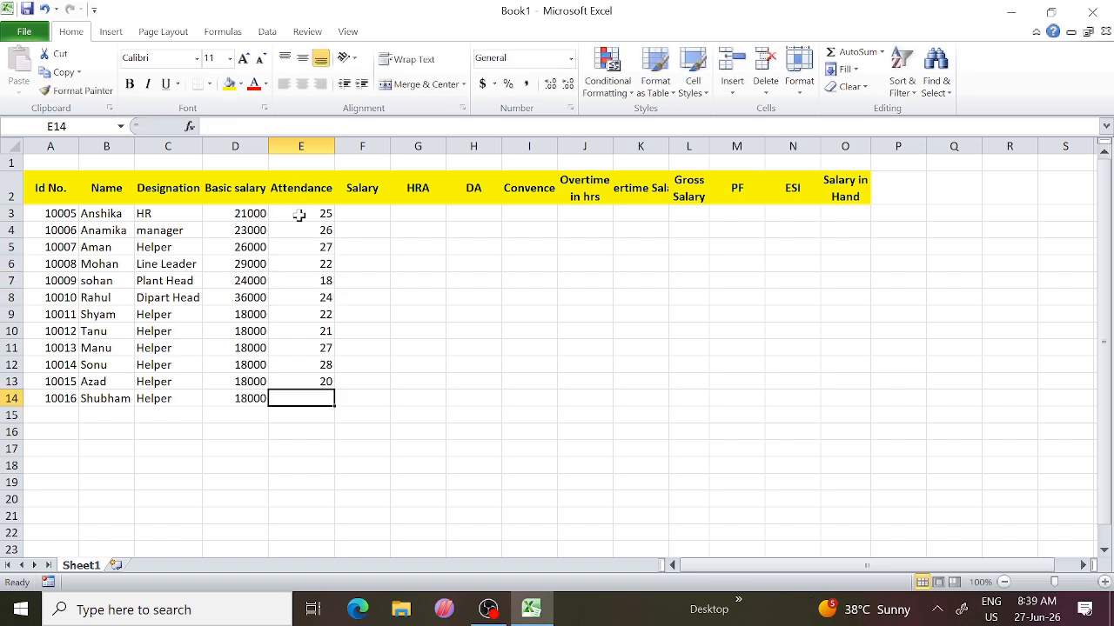
pyautogui.write('22')
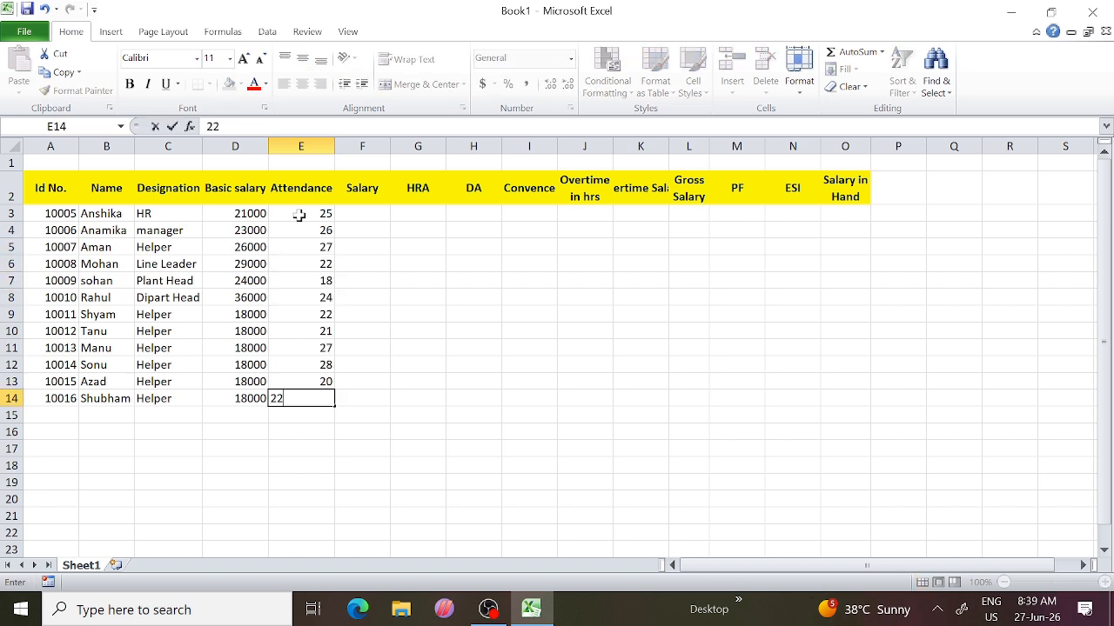
pyautogui.press('Tab')
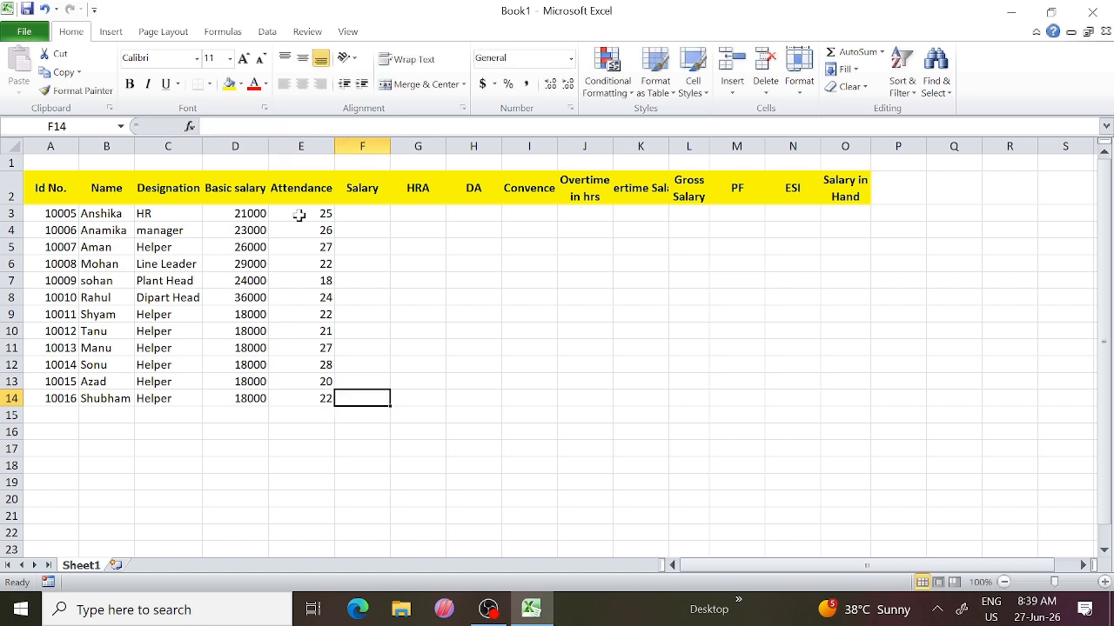
# Step: Calculate the first employee's Salary in F3 with =D3*E3/30 and fill the formula down to F14
pyautogui.press('Up')
pyautogui.press('Up')
pyautogui.press('Up')
pyautogui.press('Up')
pyautogui.press('Up')
pyautogui.press('Up')
pyautogui.press('Up')
pyautogui.press('Up')
pyautogui.press('Up')
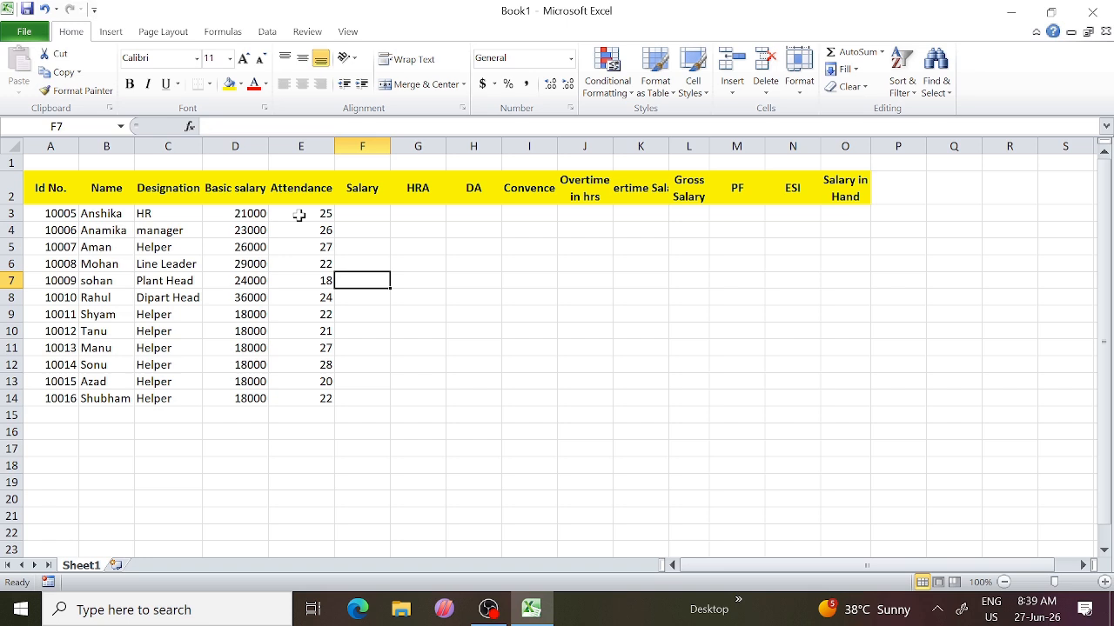
pyautogui.press('Up')
pyautogui.press('Up')
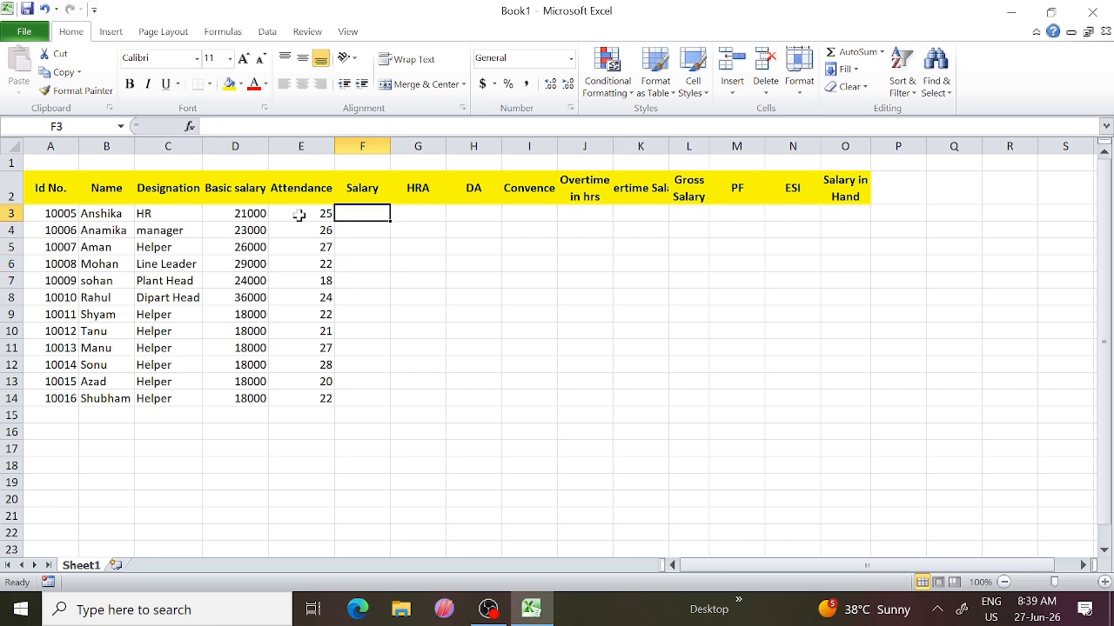
pyautogui.write('=')
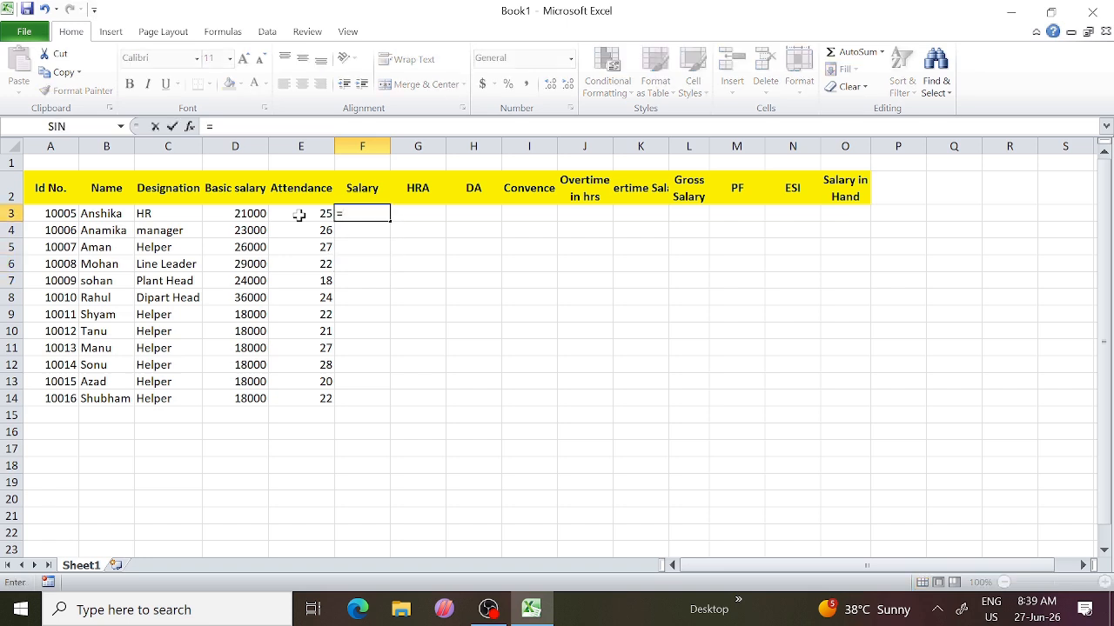
pyautogui.click(223, 214)
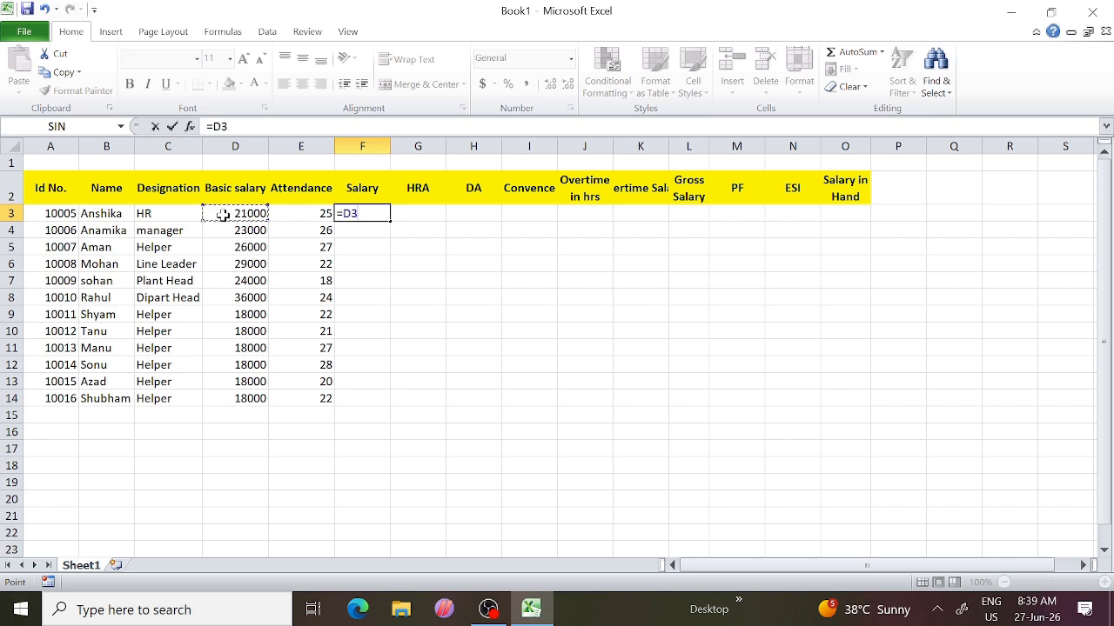
pyautogui.write('*')
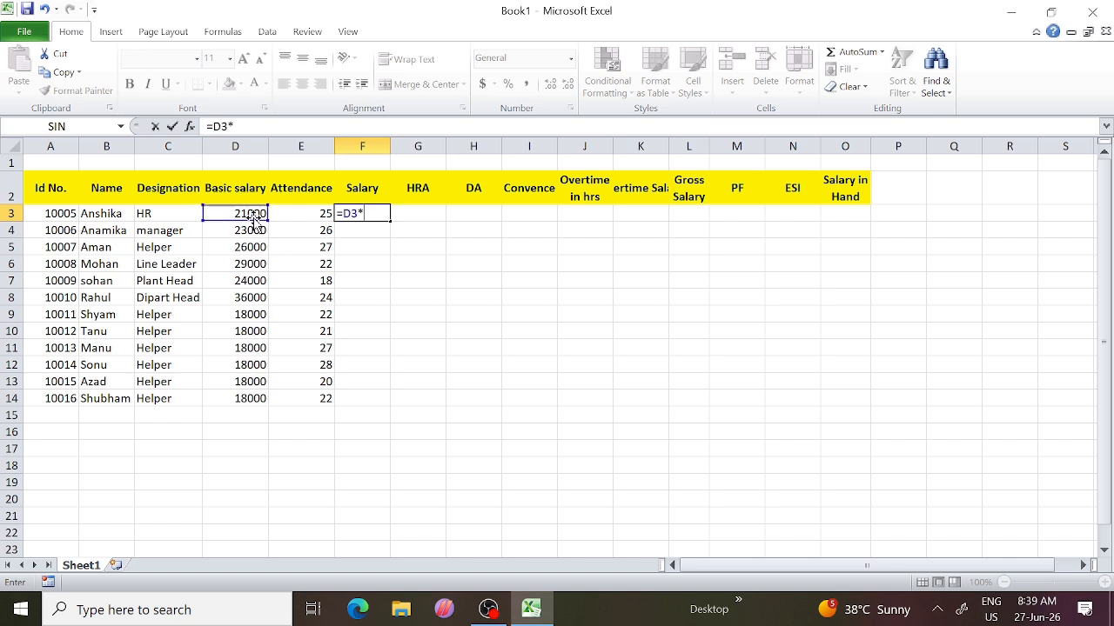
pyautogui.click(311, 218)
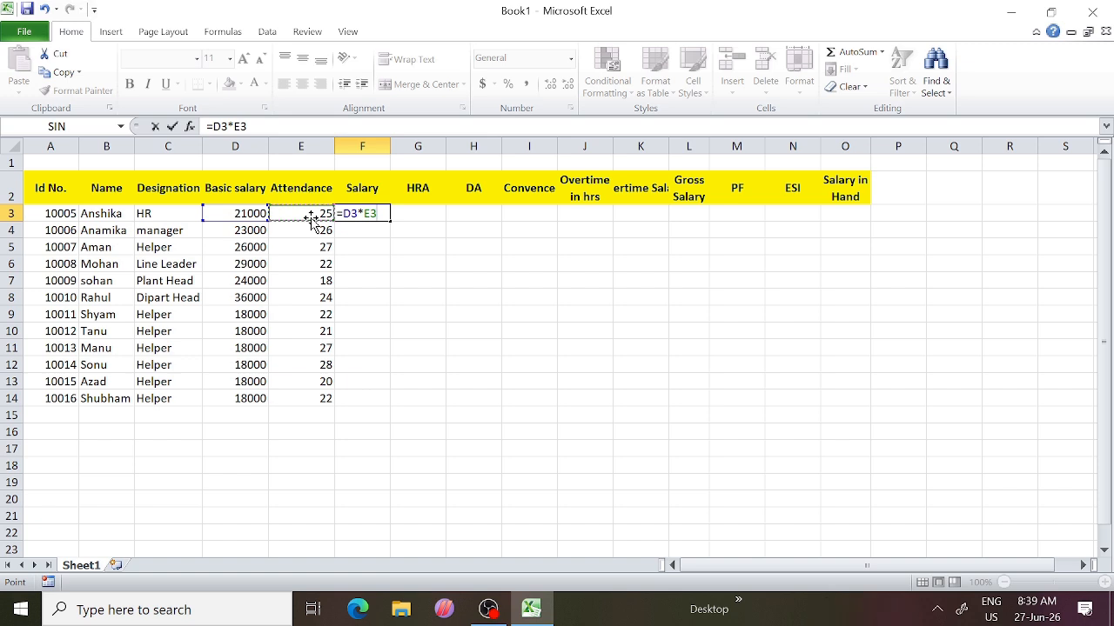
pyautogui.write('/30')
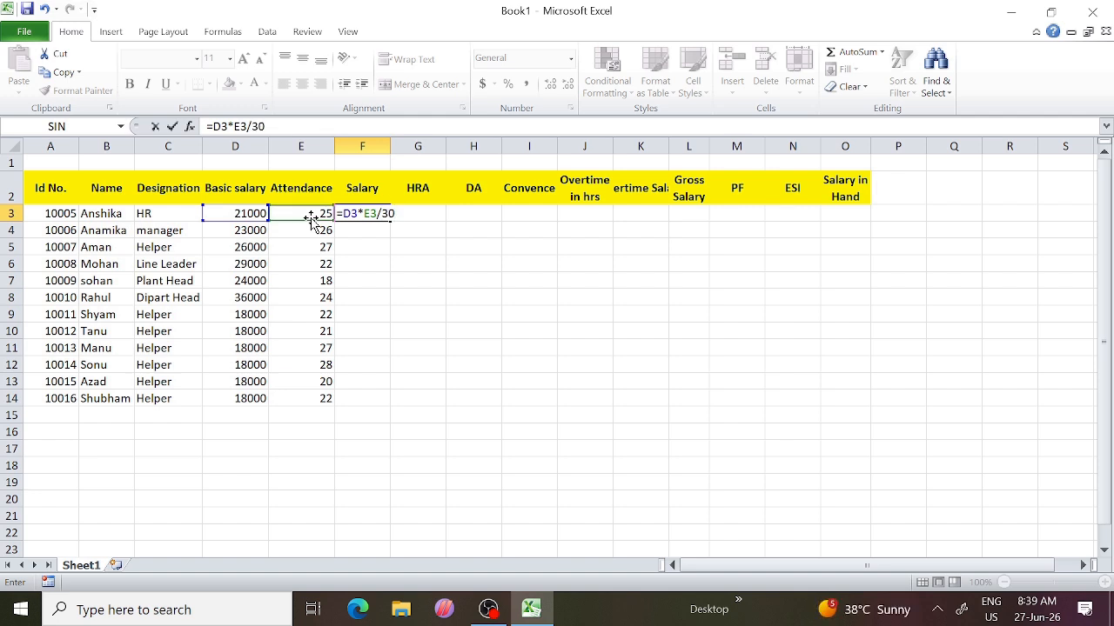
pyautogui.press('Return')
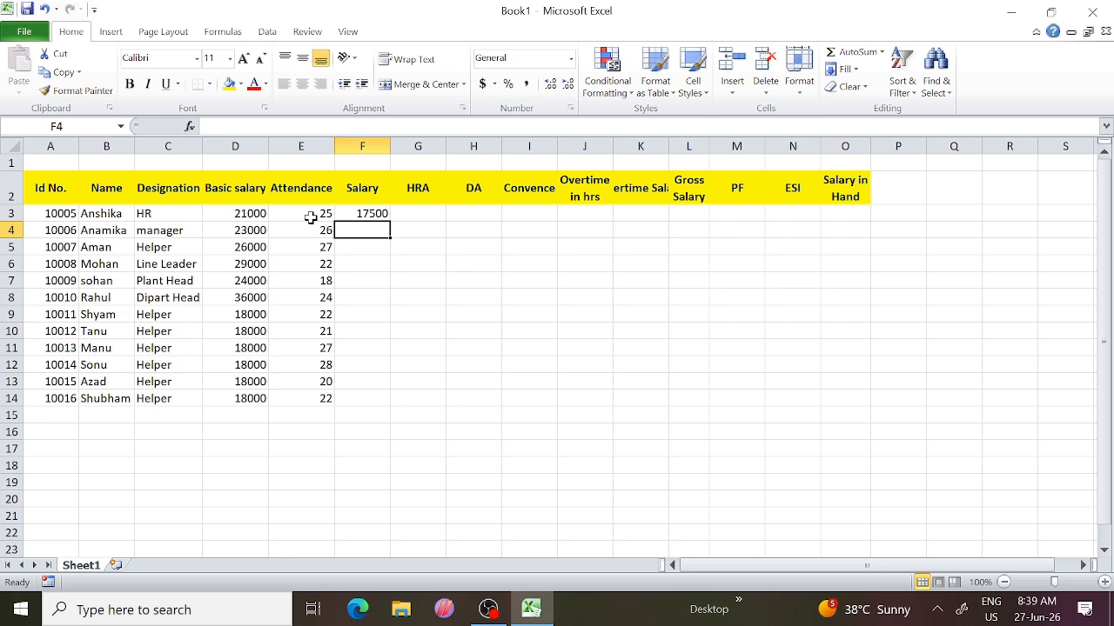
pyautogui.click(374, 211)
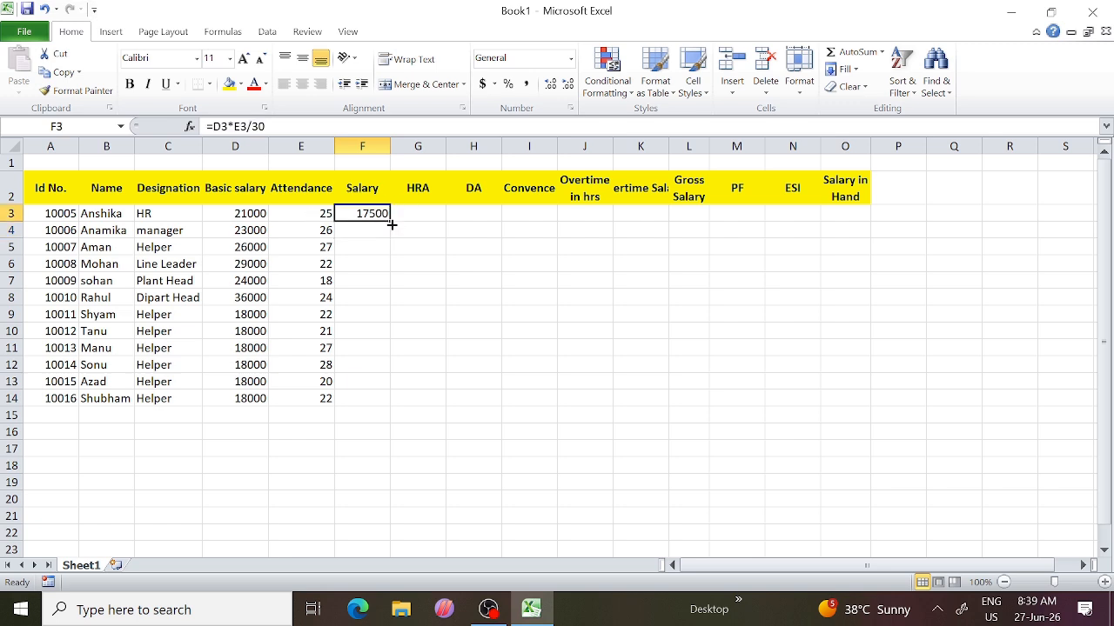
pyautogui.moveTo(391, 223); pyautogui.dragTo(394, 400)
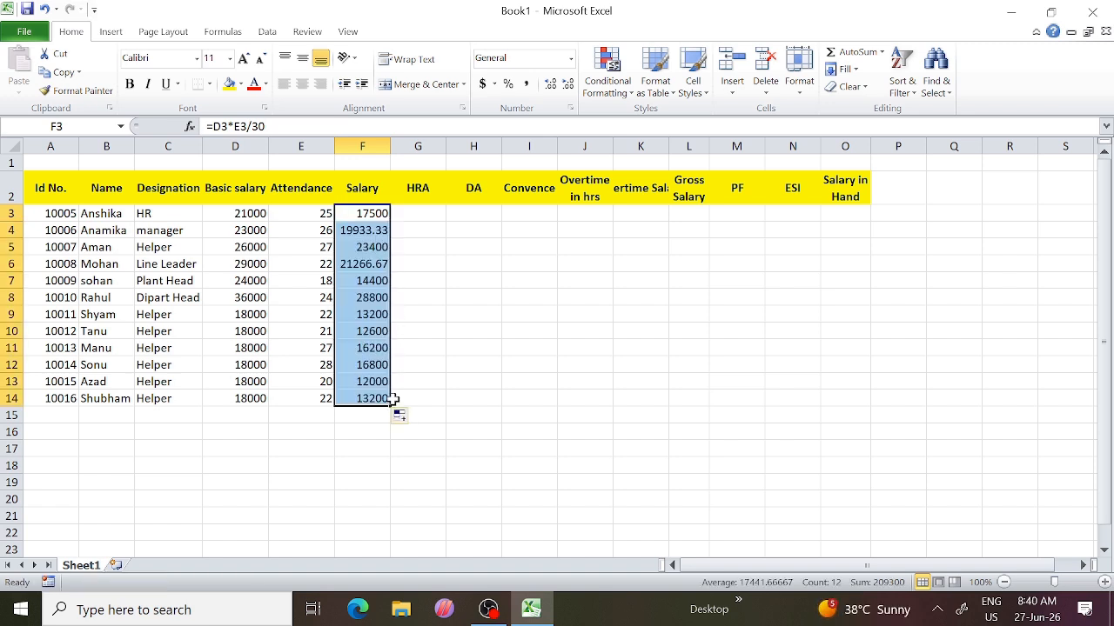
# Step: Calculate HRA in G3 as 4% of the basic salary with =D3*4% and fill it down to G14
pyautogui.click(409, 211)
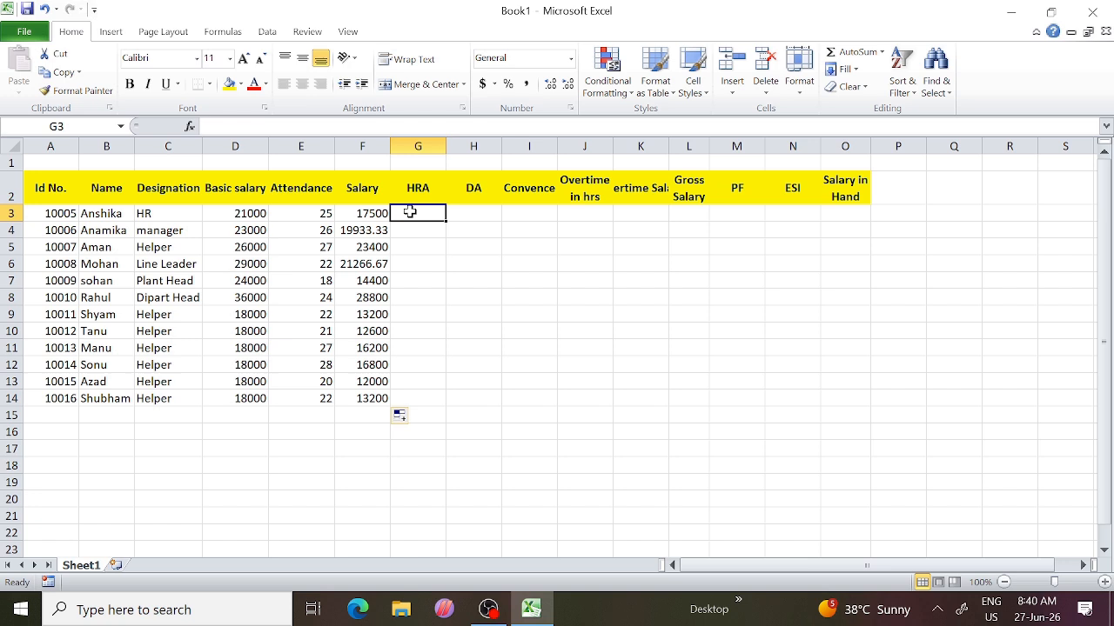
pyautogui.write('=')
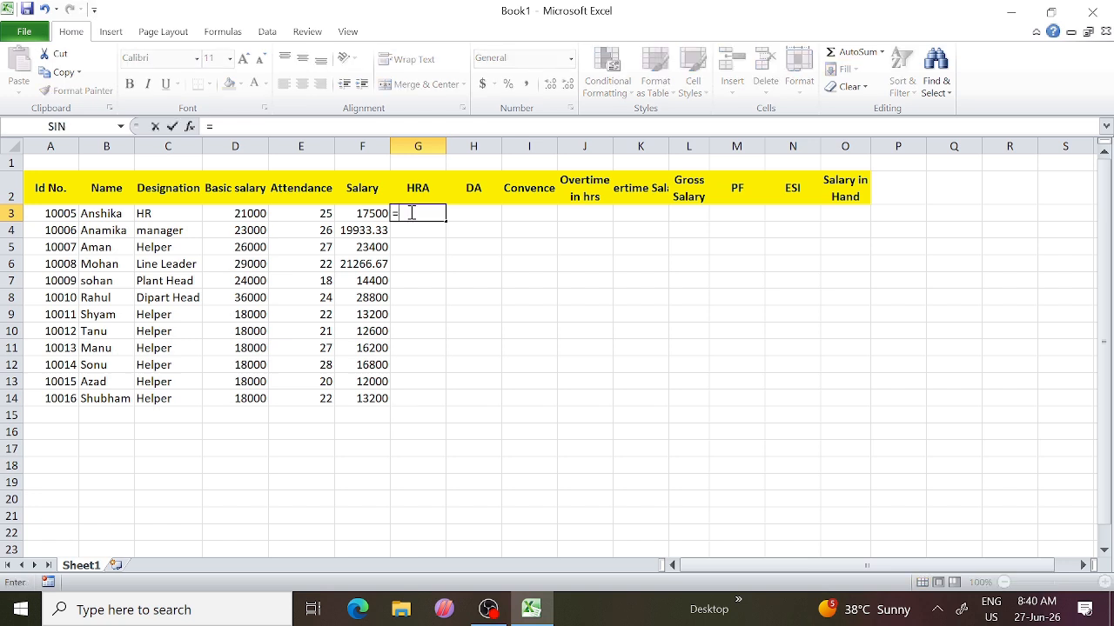
pyautogui.click(259, 213)
pyautogui.write('*')
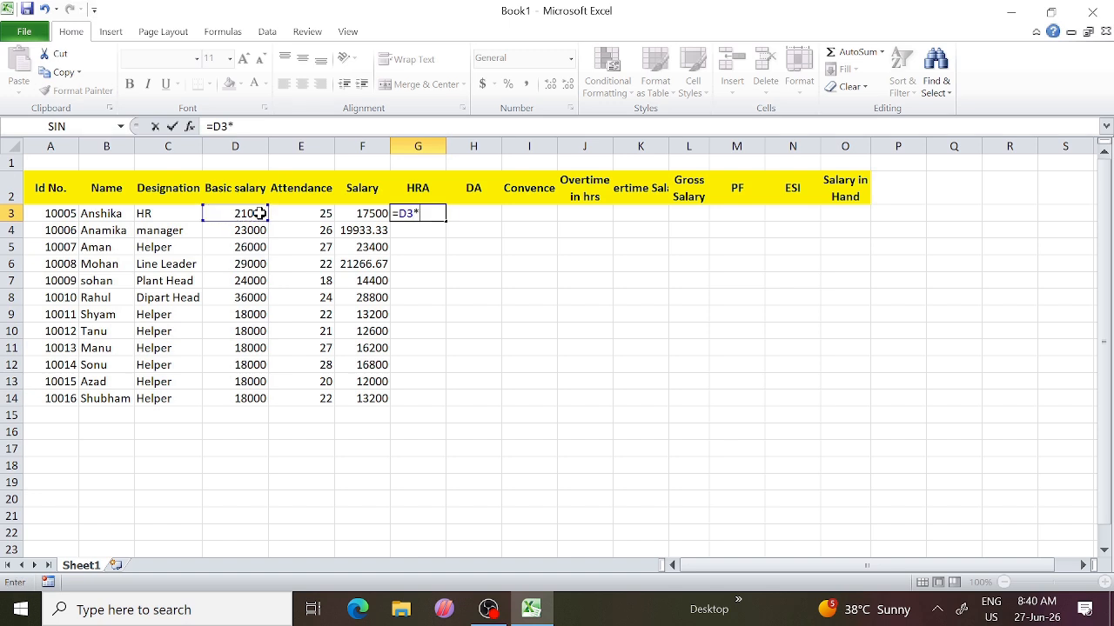
pyautogui.write('4%')
pyautogui.press('Return')
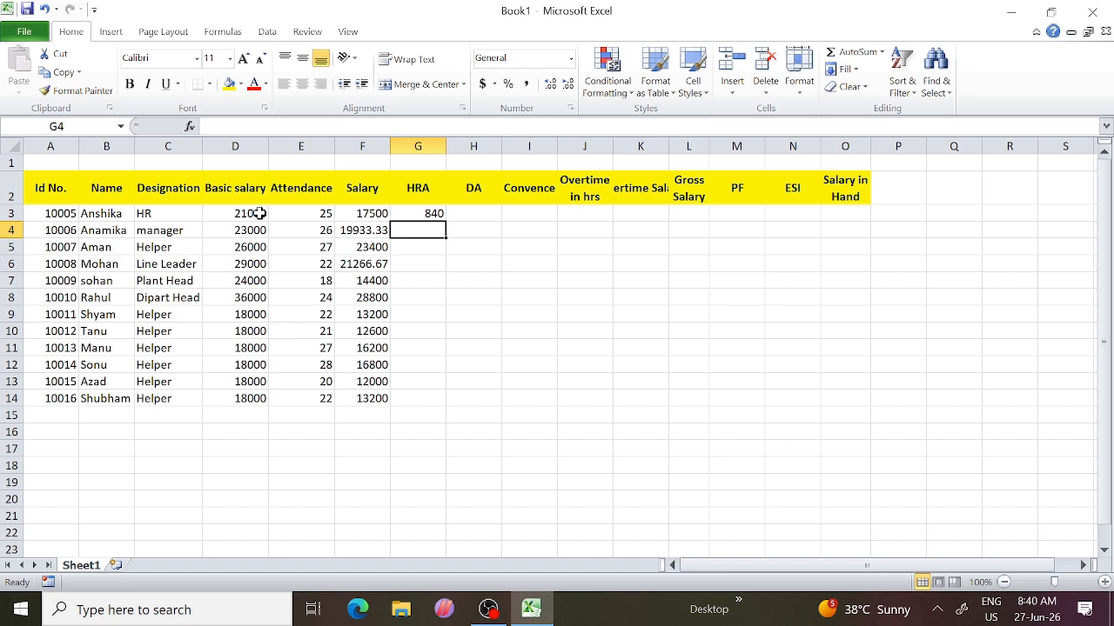
pyautogui.click(431, 213)
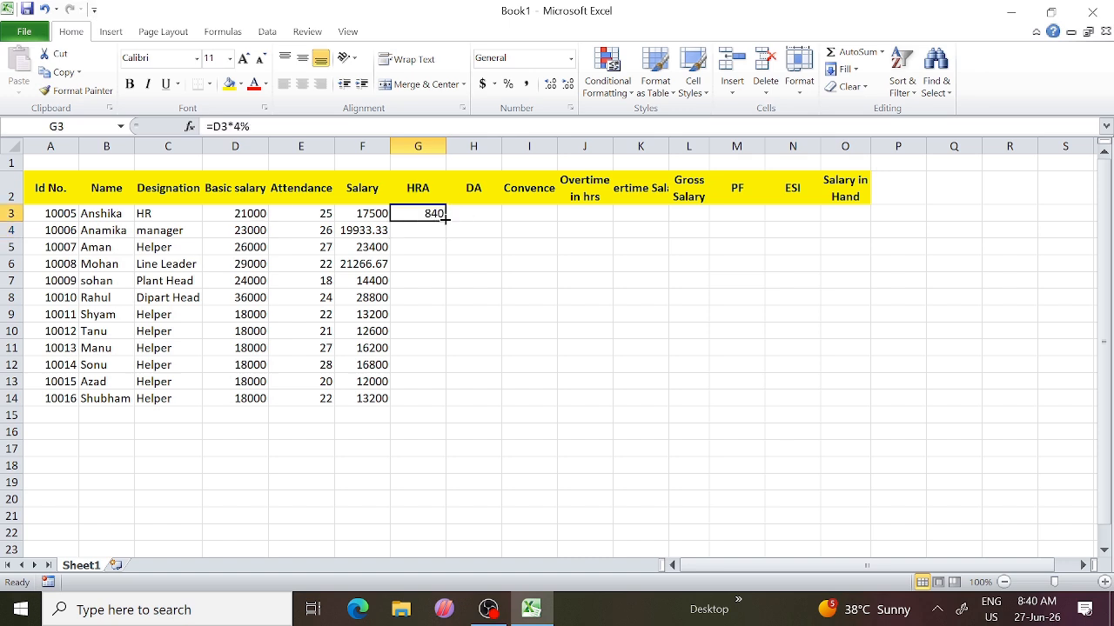
pyautogui.moveTo(446, 220); pyautogui.dragTo(441, 399)
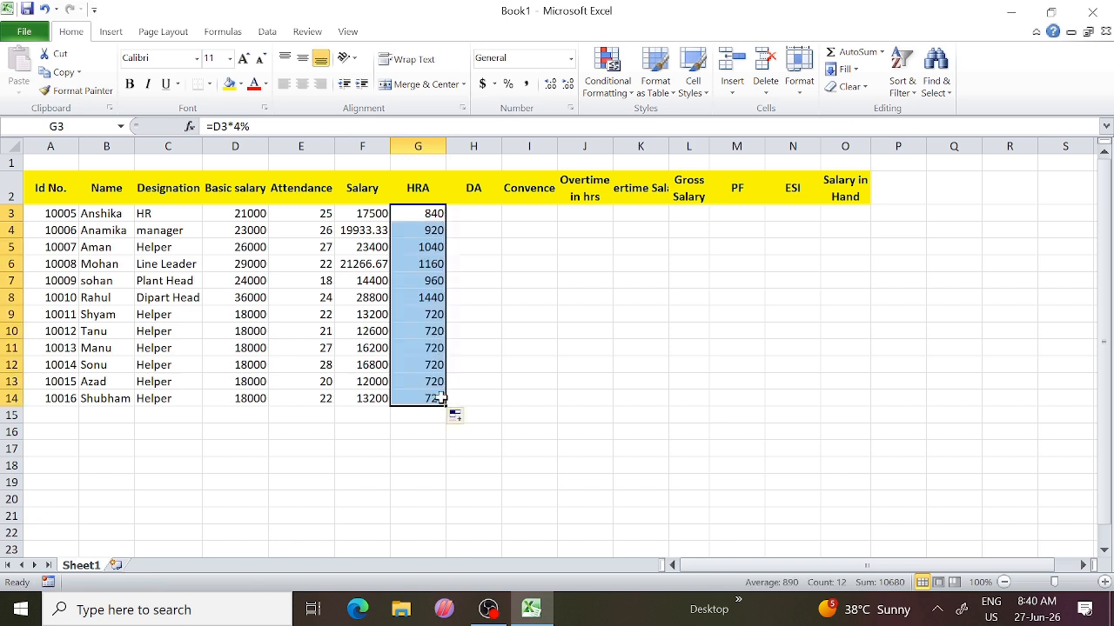
# Step: Calculate DA in H3 as 2% of the basic salary with =D3*2% and fill it down to H14
pyautogui.click(470, 214)
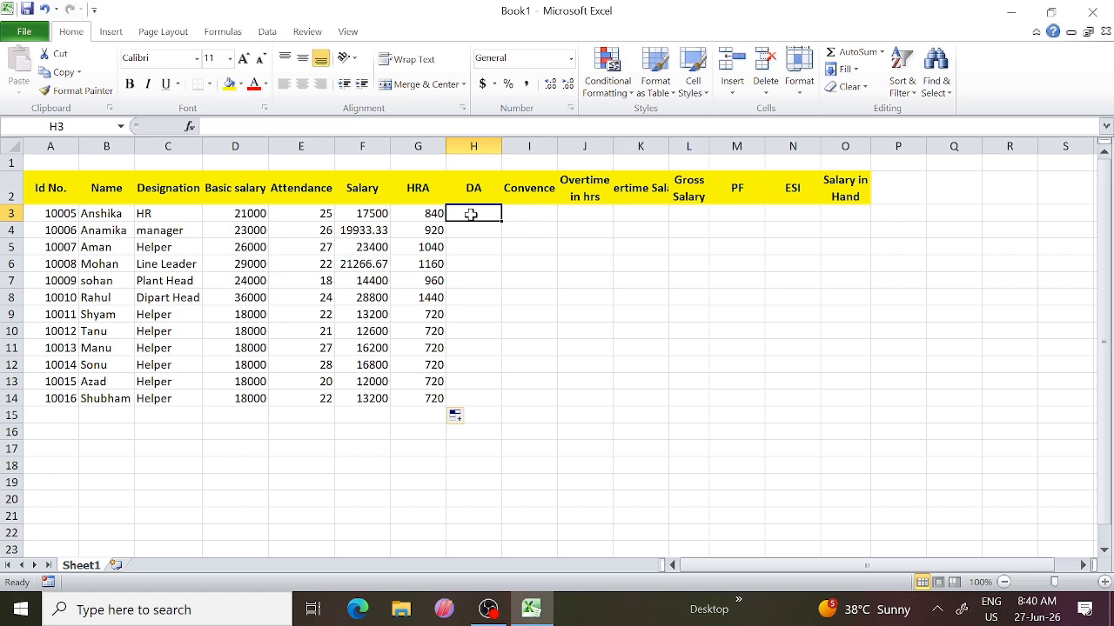
pyautogui.write('=')
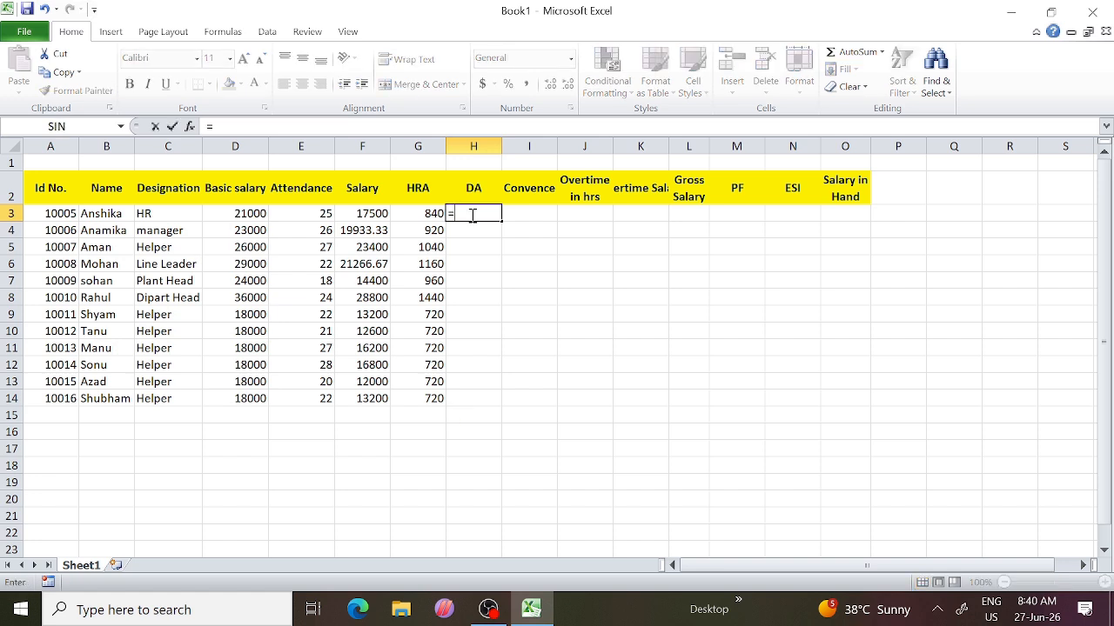
pyautogui.click(259, 215)
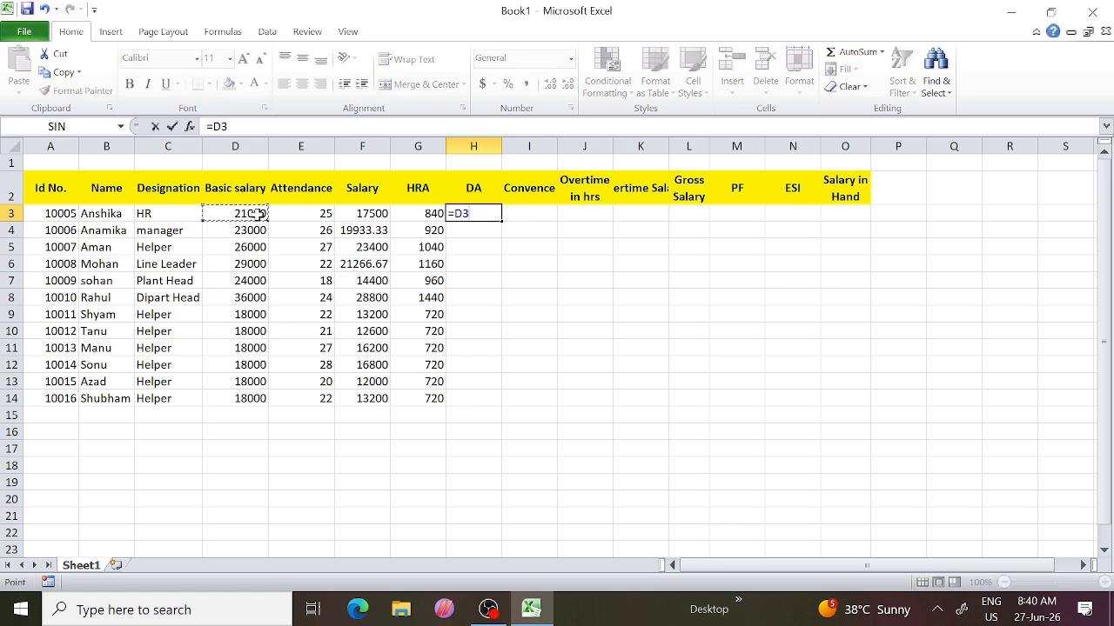
pyautogui.write('*2%')
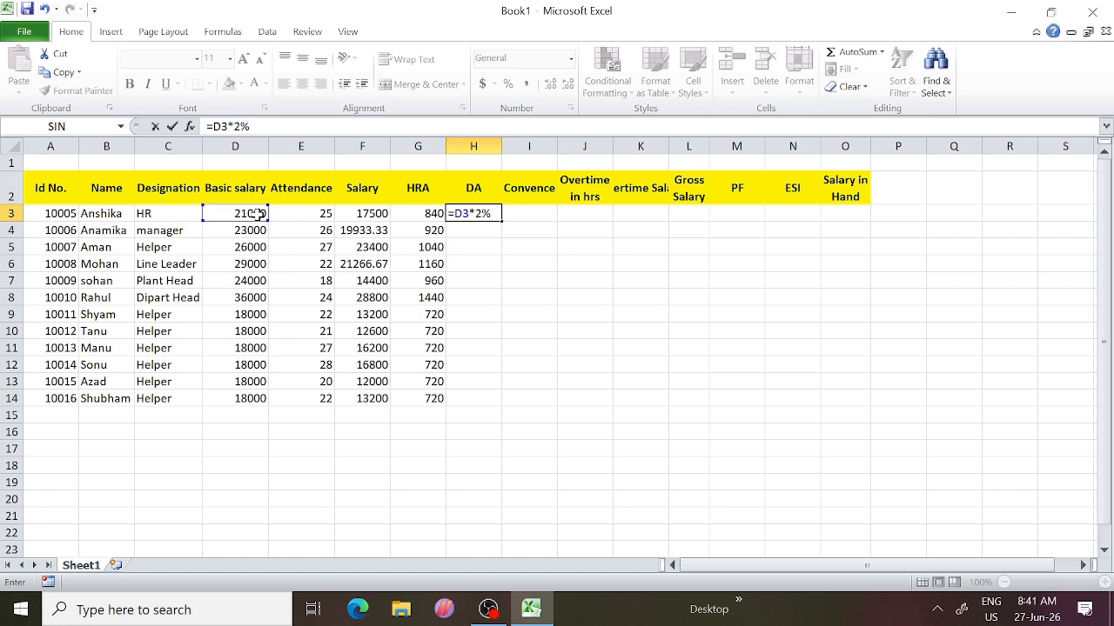
pyautogui.press('Return')
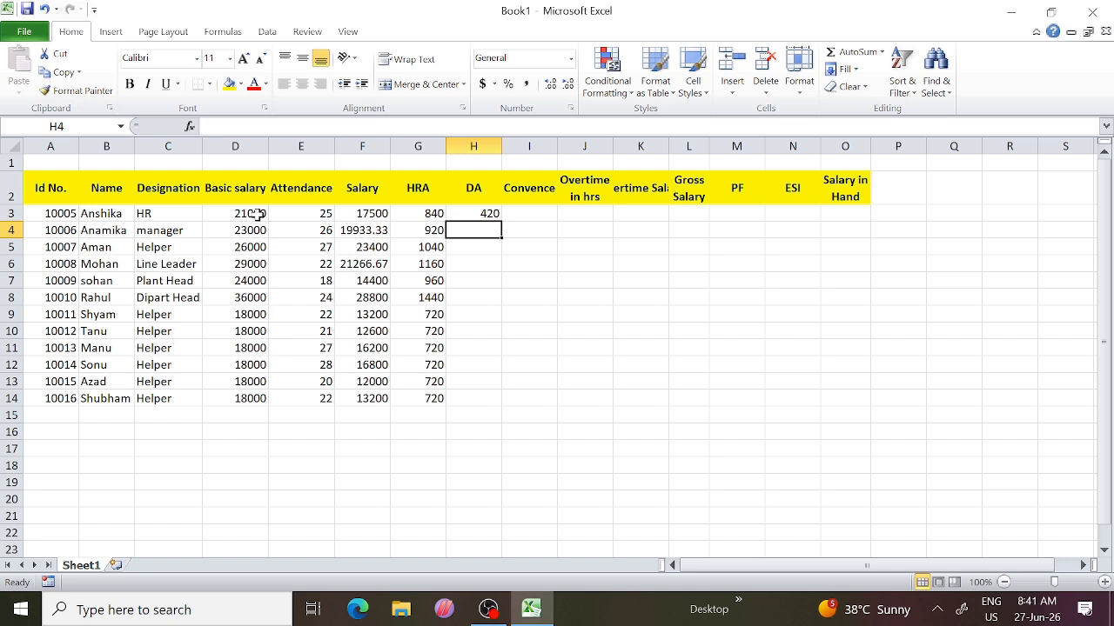
pyautogui.click(459, 214)
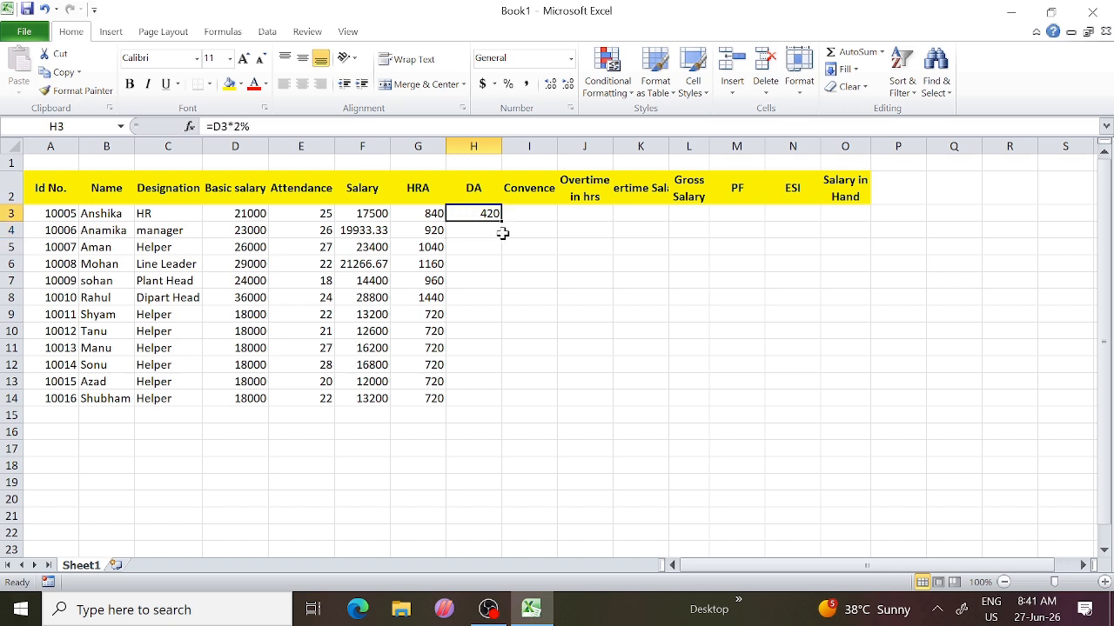
pyautogui.moveTo(502, 221); pyautogui.dragTo(496, 402)
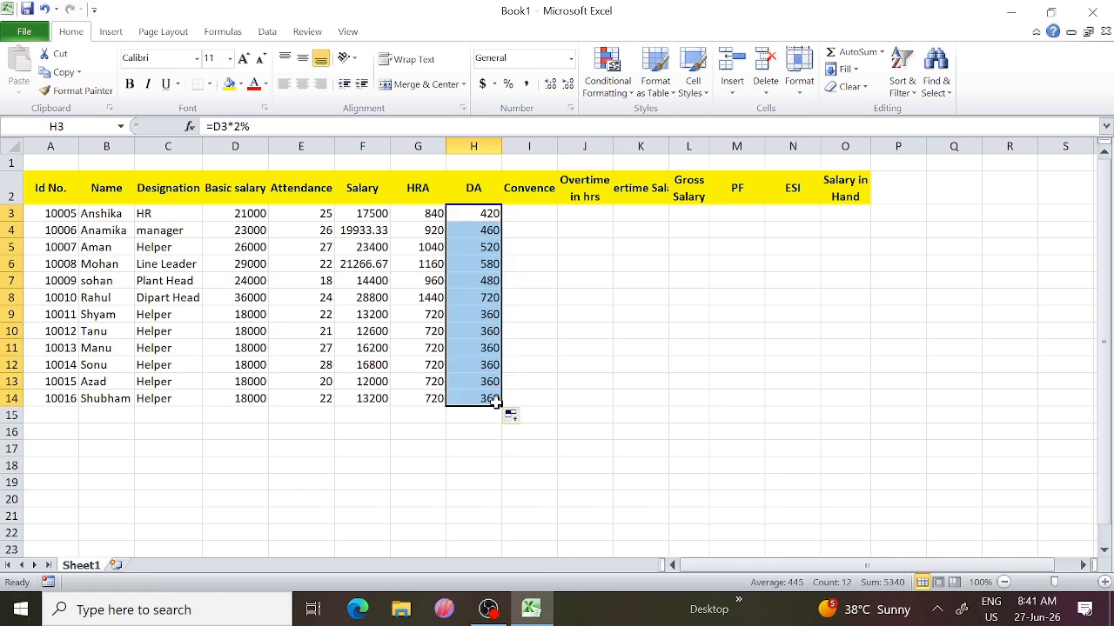
# Step: Calculate Convence in I3 as 3% of the basic salary with =D3*3% and fill it down to I14
pyautogui.click(523, 216)
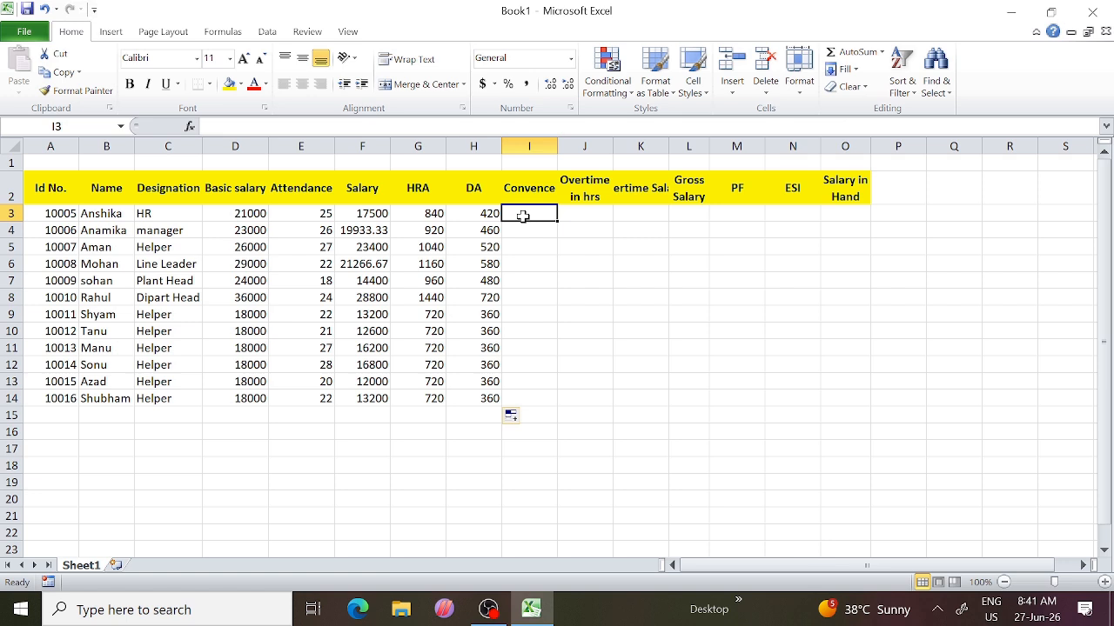
pyautogui.write('=')
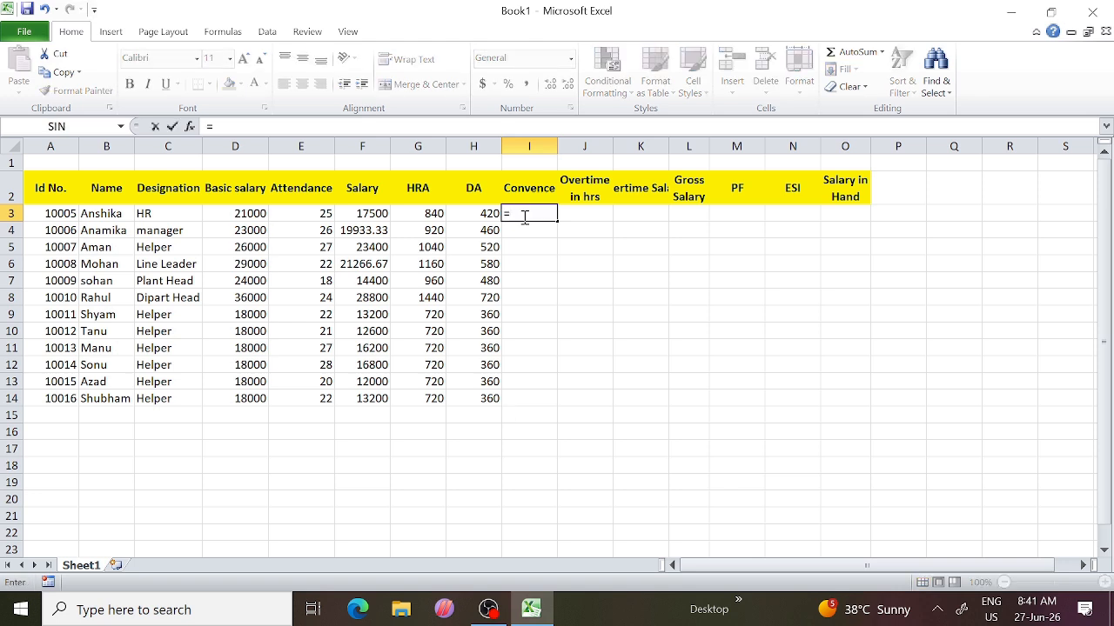
pyautogui.click(247, 212)
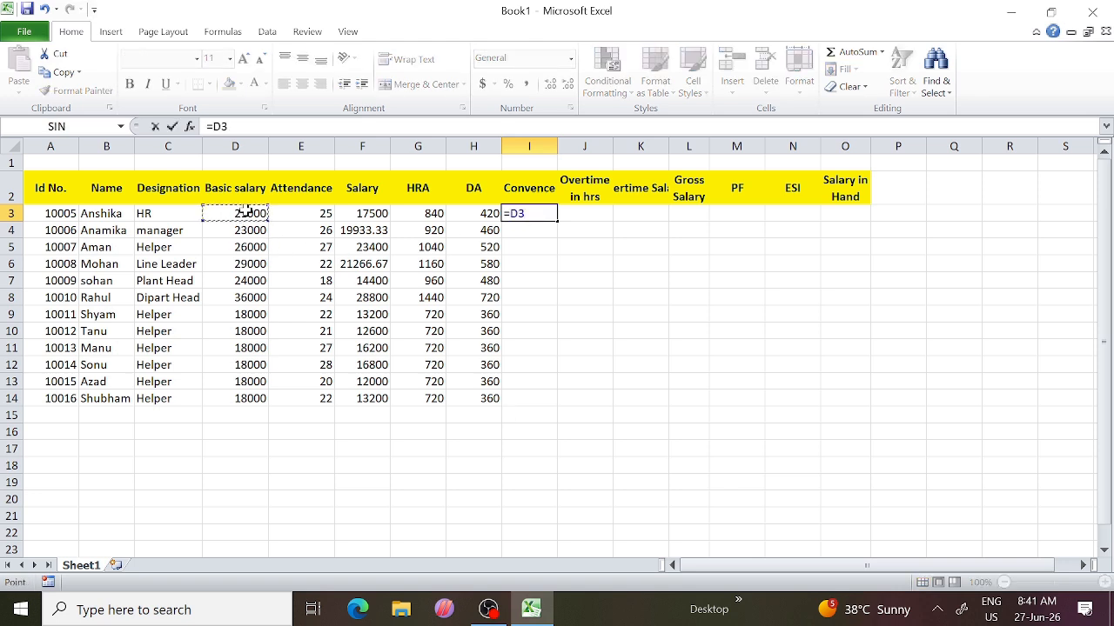
pyautogui.write('*')
pyautogui.write('3')
pyautogui.write('%')
pyautogui.press('Return')
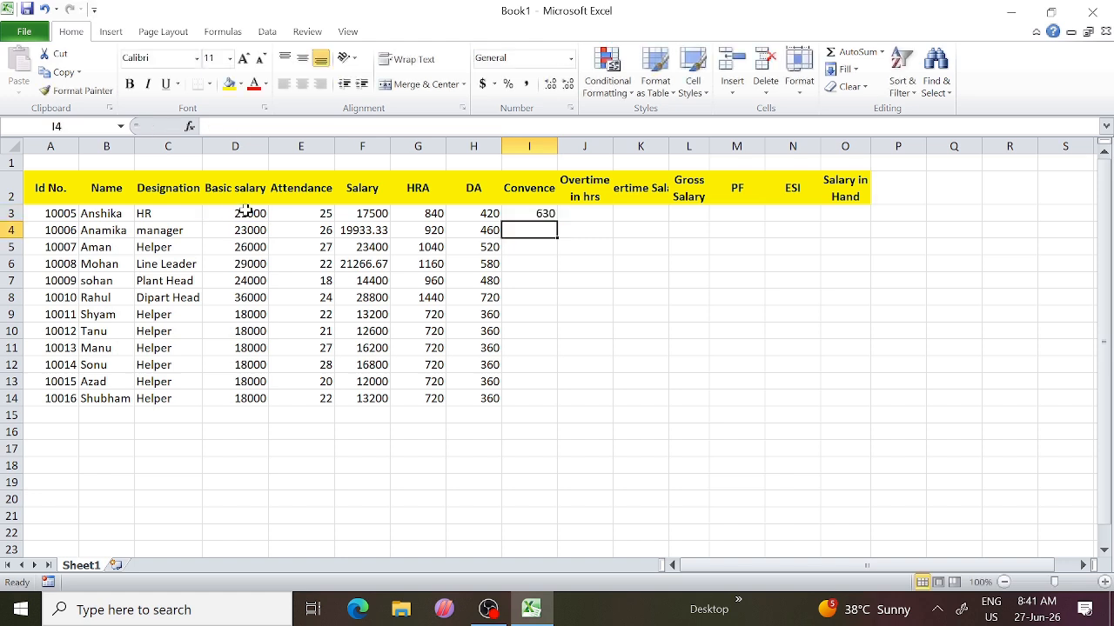
pyautogui.click(525, 215)
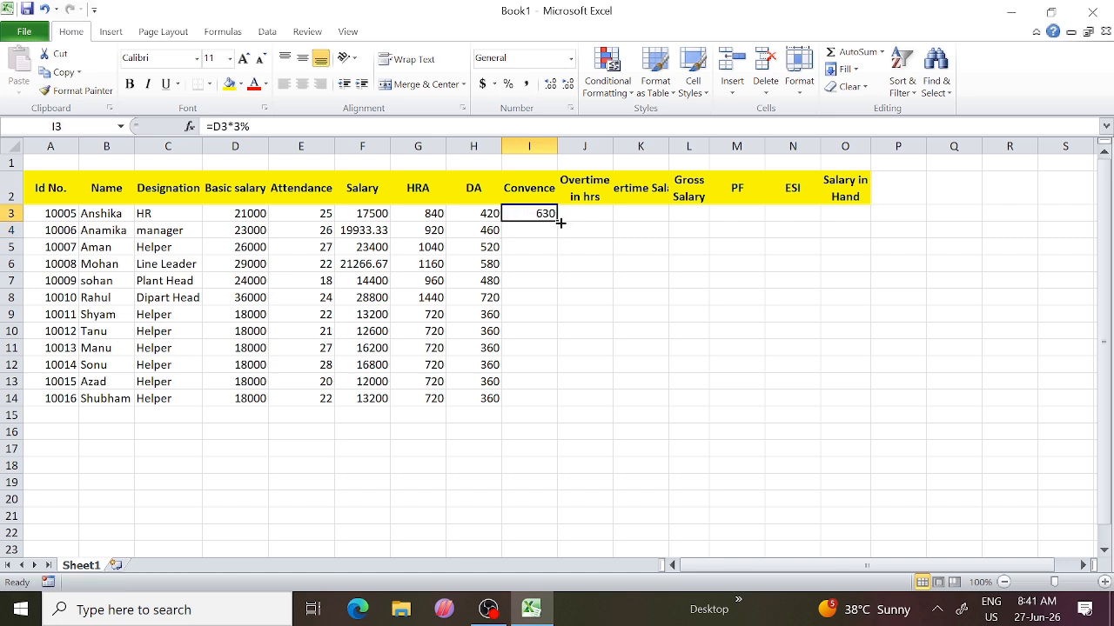
pyautogui.moveTo(560, 223); pyautogui.dragTo(549, 408)
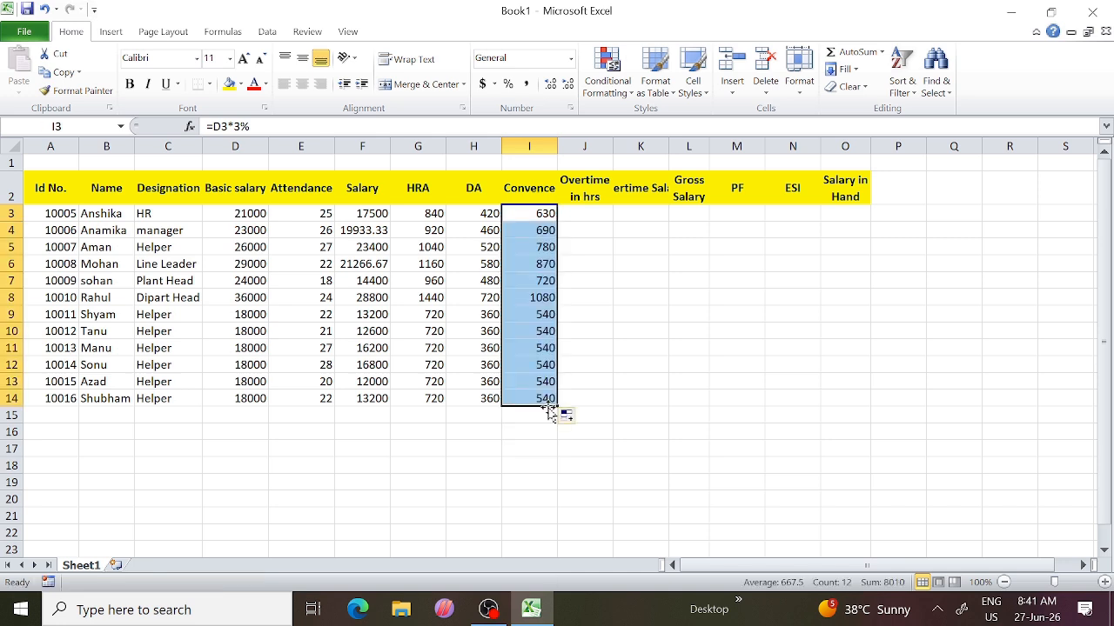
# Step: Enter the overtime hours 85, 45, 65, 88, 92, 56, 65, 92, 88, 79, 65 and 87 in J3 to J14
pyautogui.click(584, 213)
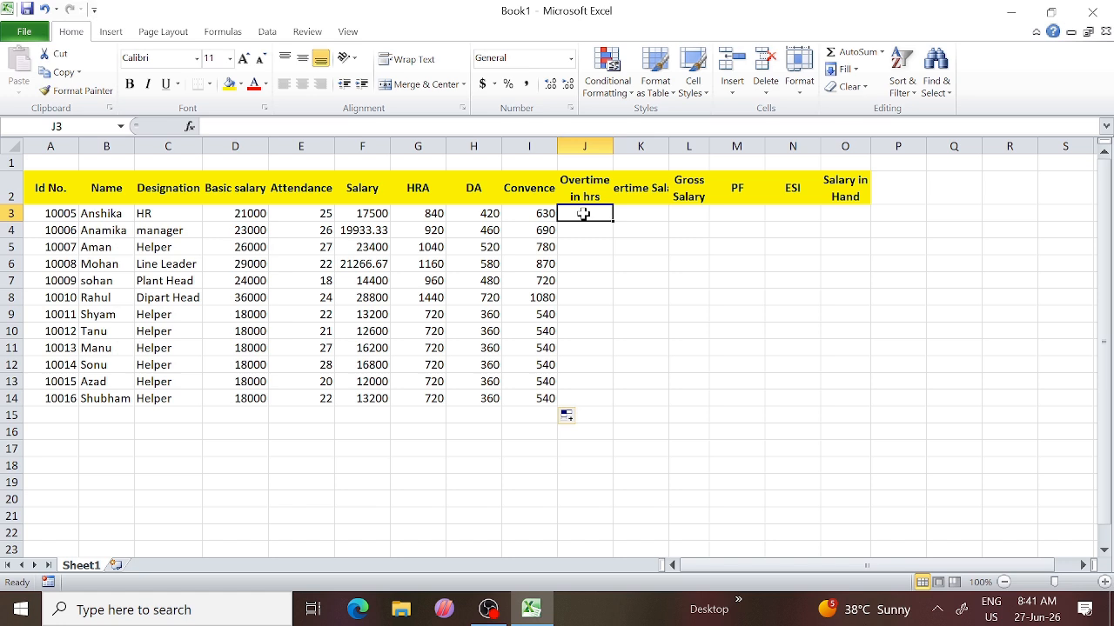
pyautogui.write('85')
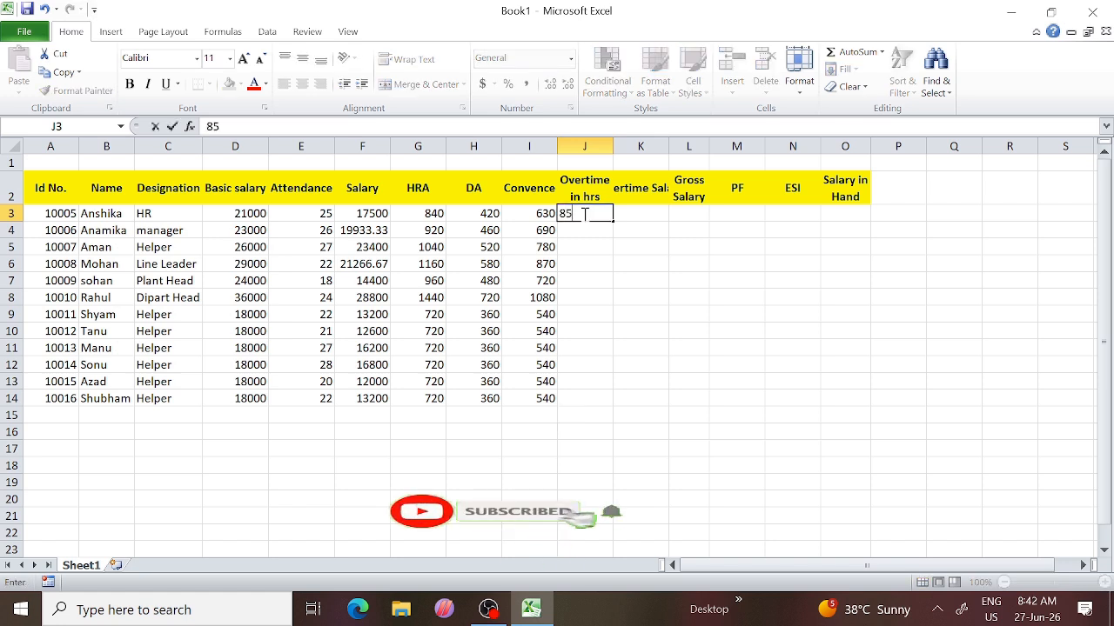
pyautogui.press('Return')
pyautogui.write('45')
pyautogui.press('Return')
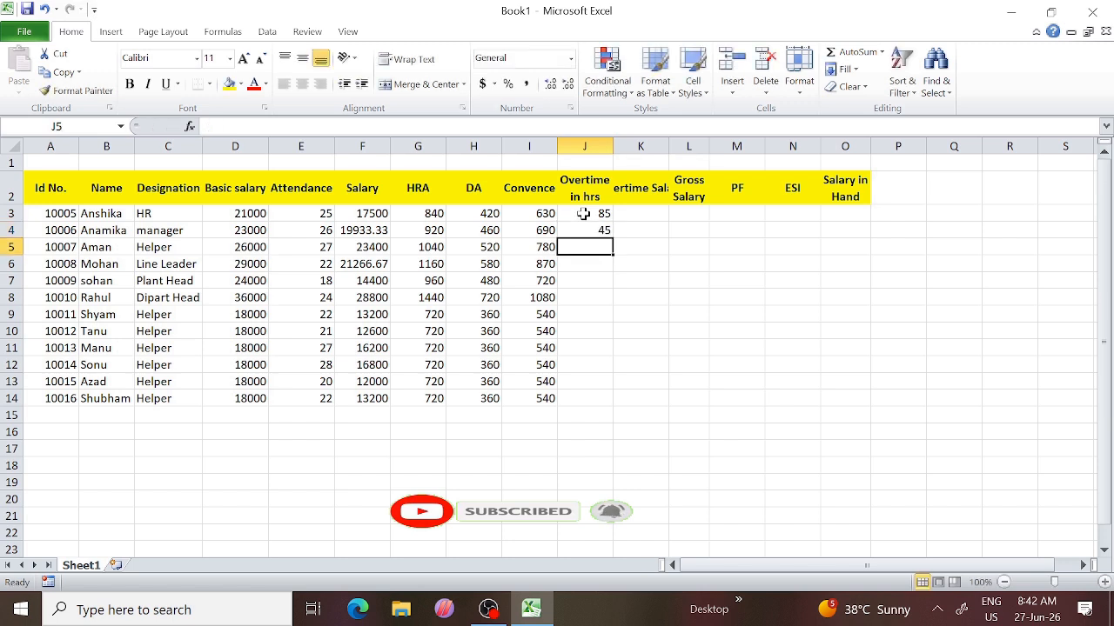
pyautogui.write('65')
pyautogui.press('Return')
pyautogui.write('88')
pyautogui.press('Return')
pyautogui.write('92')
pyautogui.press('Return')
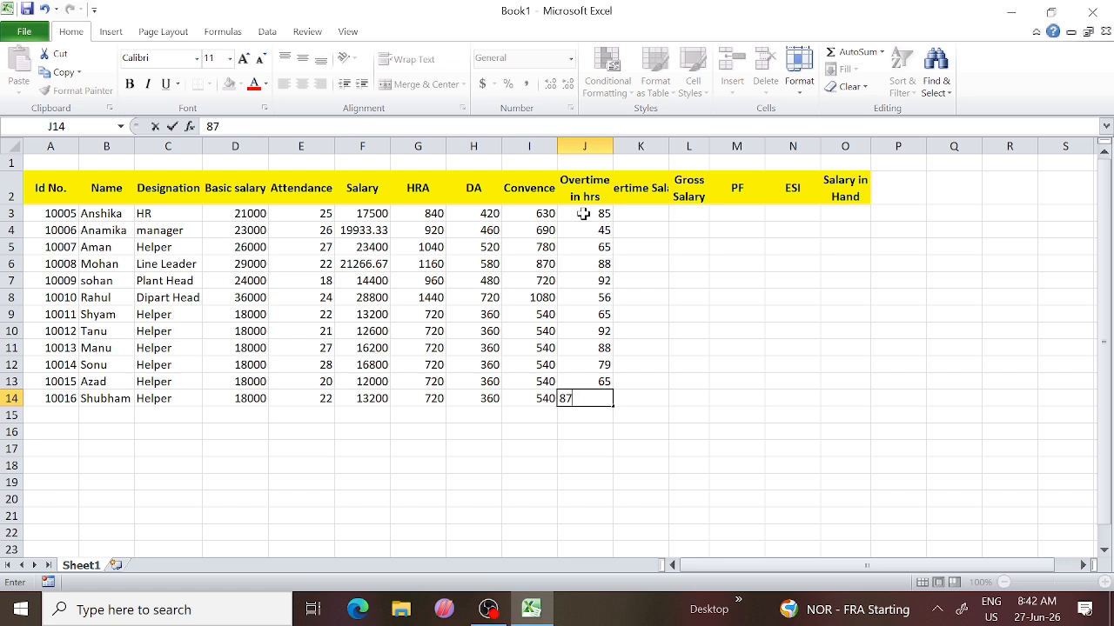
pyautogui.press('Tab')
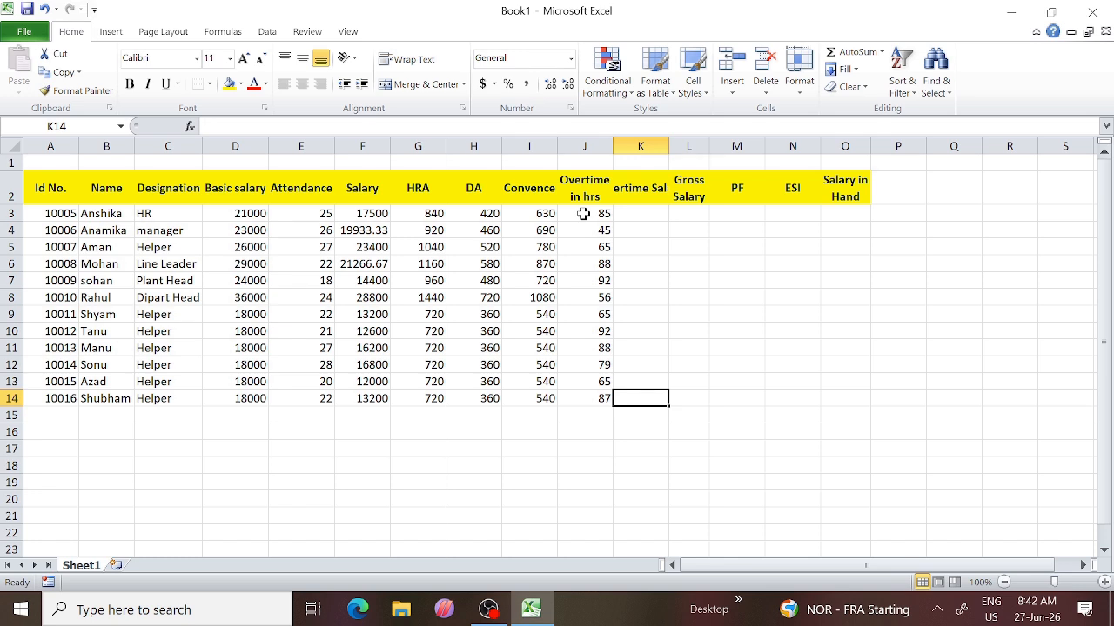
# Step: Wrap the text of the Overtime Salary header in K2
pyautogui.press('Up')
pyautogui.press('Up')
pyautogui.press('Up')
pyautogui.press('Up')
pyautogui.press('Up')
pyautogui.press('Up')
pyautogui.press('Up')
pyautogui.press('Up')
pyautogui.press('Up')
pyautogui.press('Up')
pyautogui.press('Up')
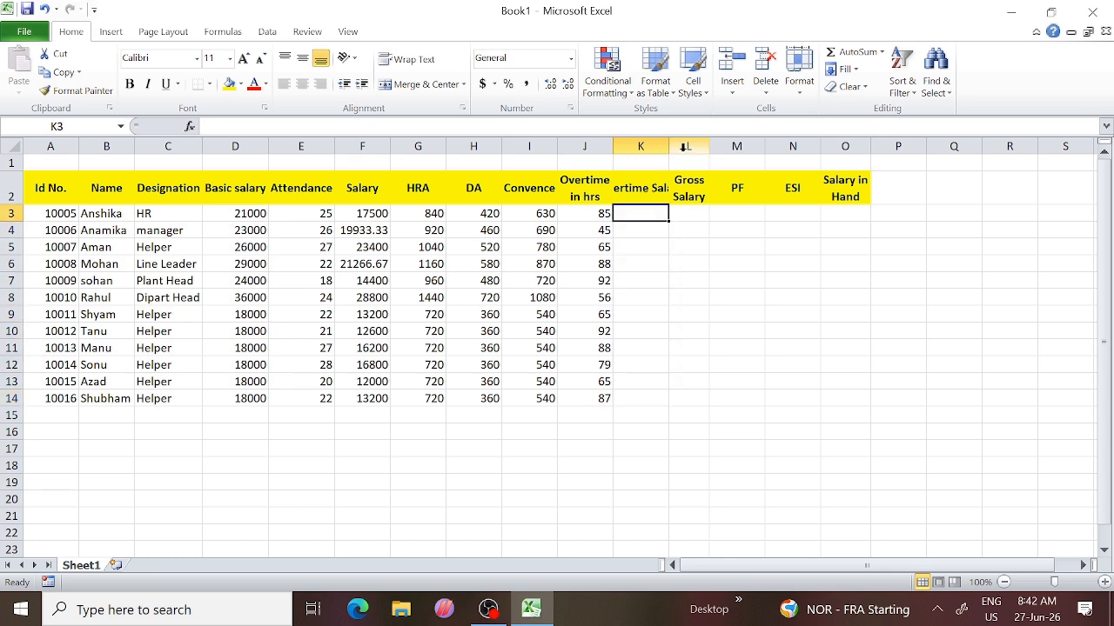
pyautogui.click(641, 193)
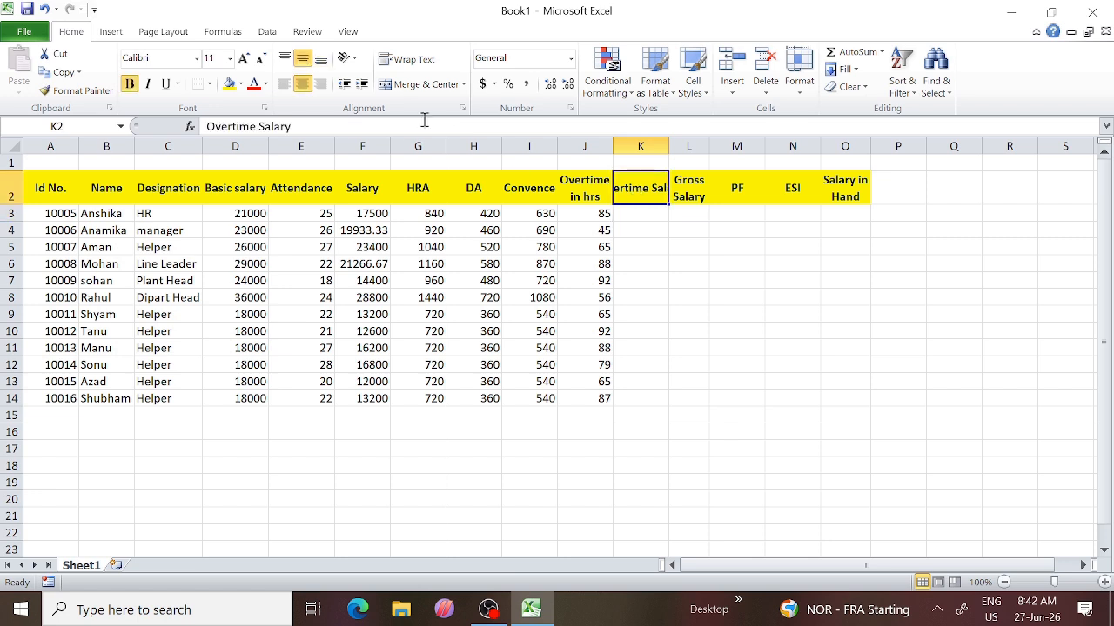
pyautogui.click(415, 60)
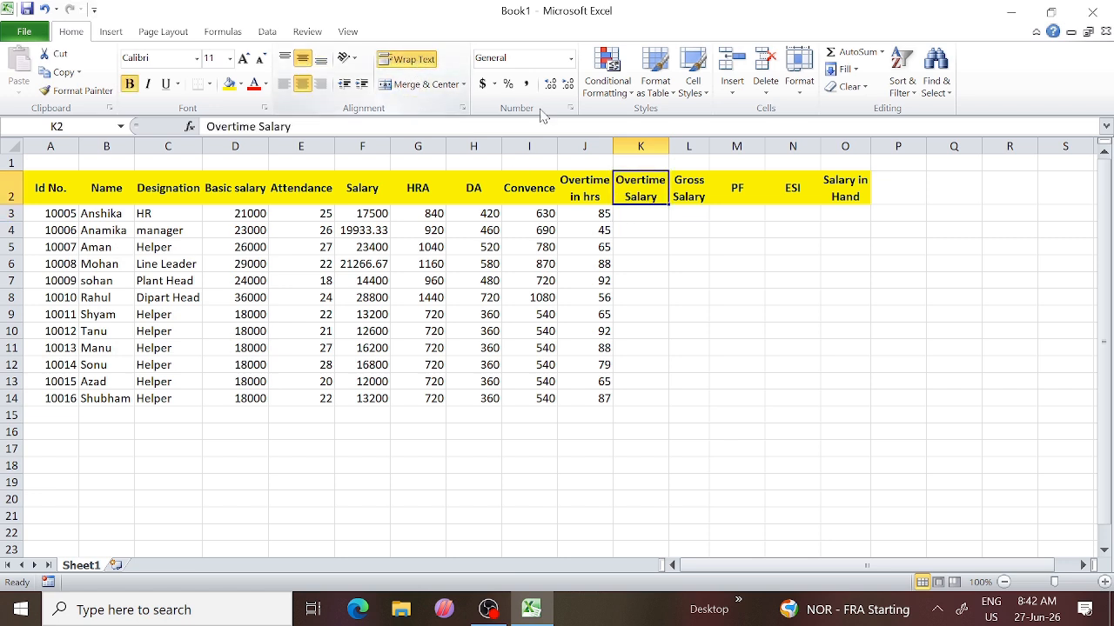
# Step: Calculate the overtime salary in K3 with =D3*1/30/8*J3 and fill it down to K14
pyautogui.click(648, 215)
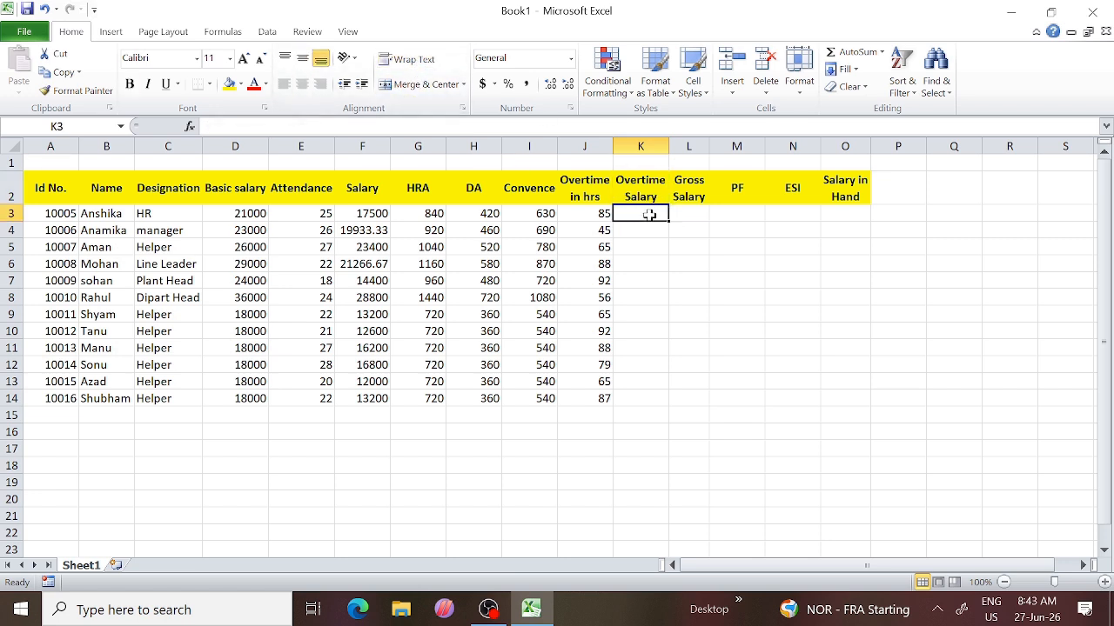
pyautogui.write('=')
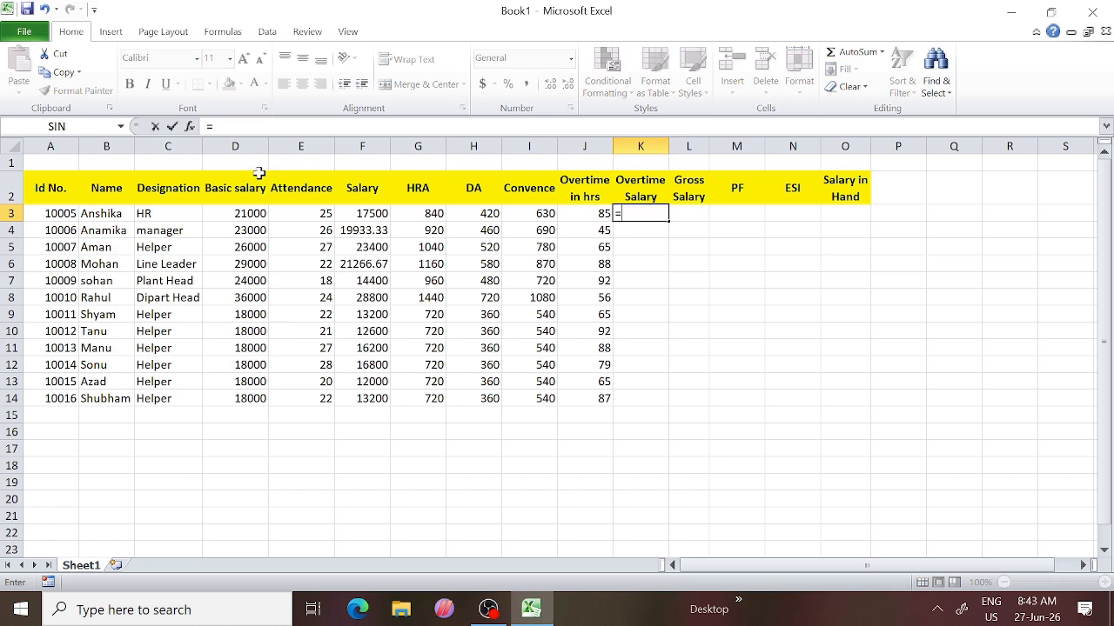
pyautogui.click(240, 213)
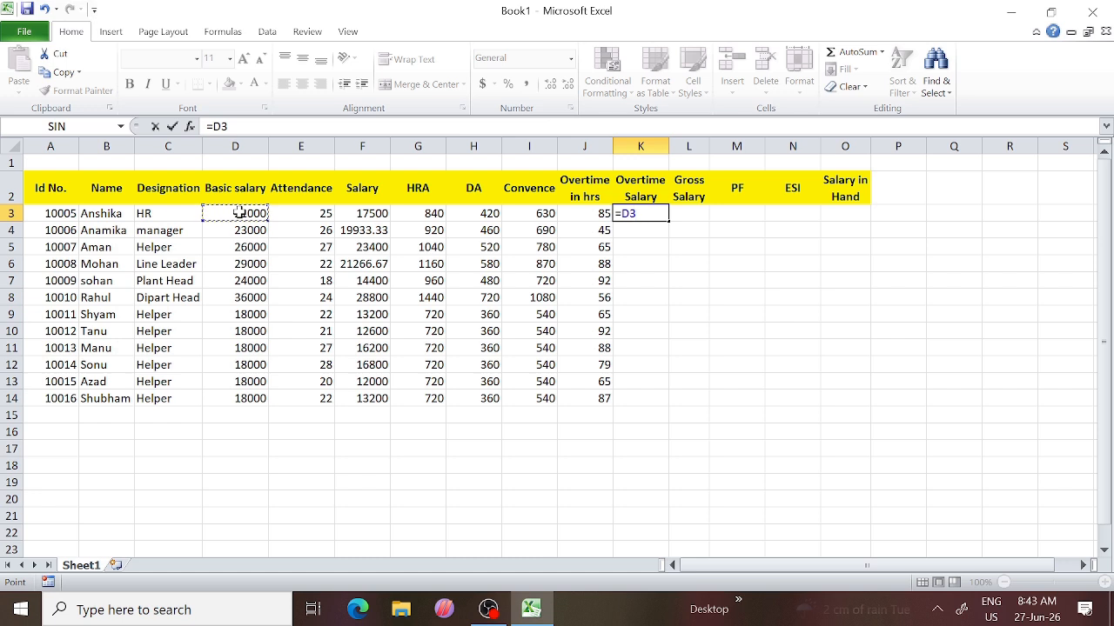
pyautogui.write('*')
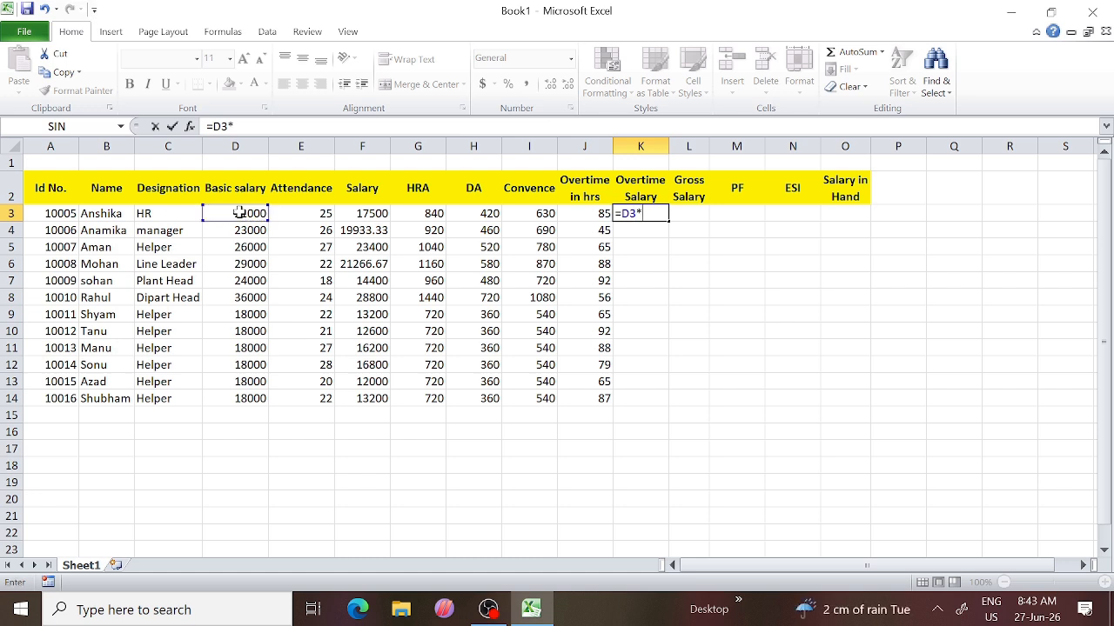
pyautogui.write('1/30/8*')
pyautogui.click(572, 214)
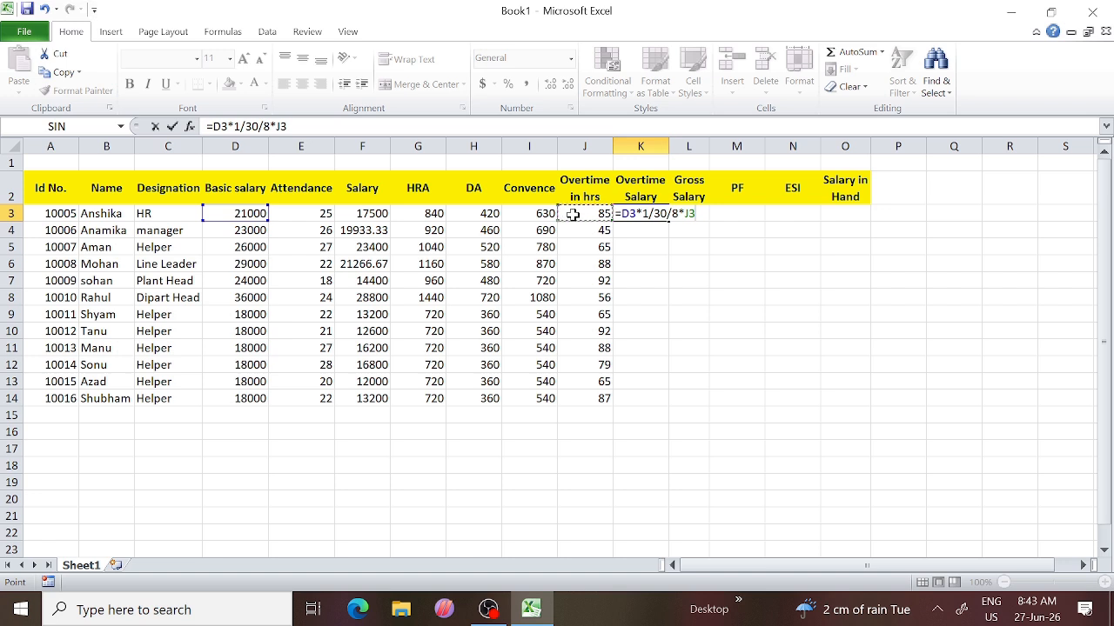
pyautogui.press('Return')
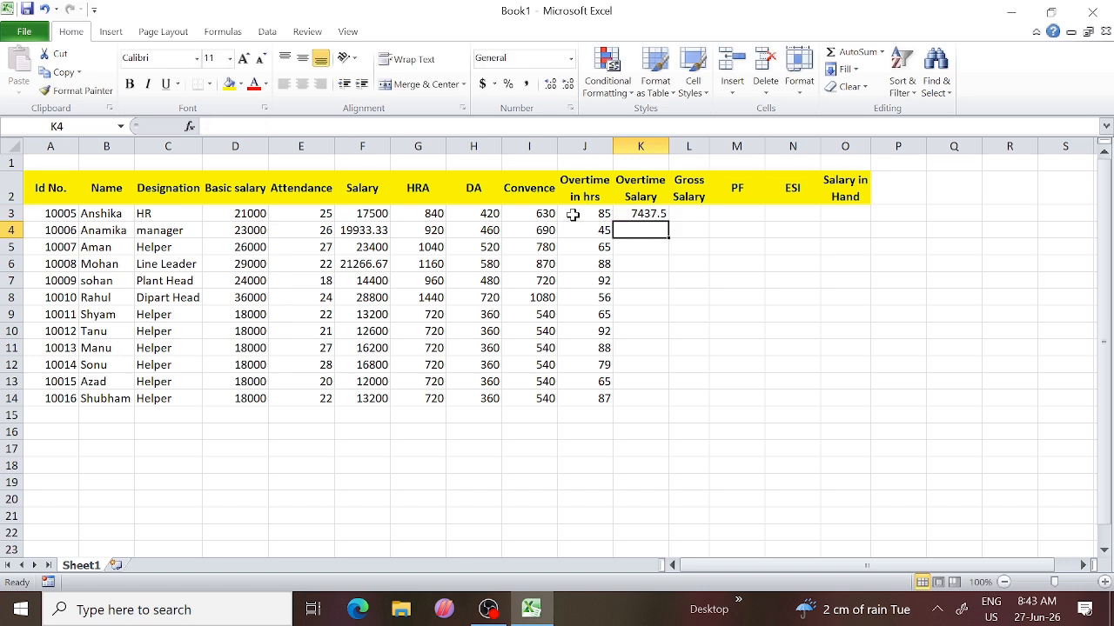
pyautogui.click(648, 214)
pyautogui.moveTo(668, 220); pyautogui.dragTo(656, 412)
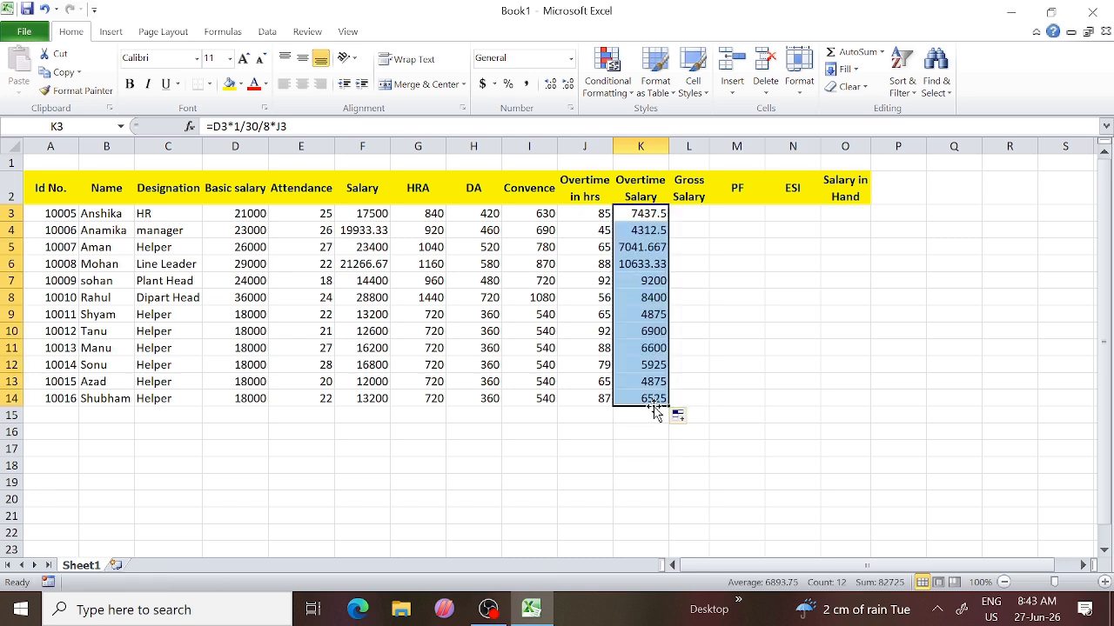
# Step: Calculate the gross salary in L3 with =F3-G3+H3+I3+K3 and fill it down to L14
pyautogui.click(686, 214)
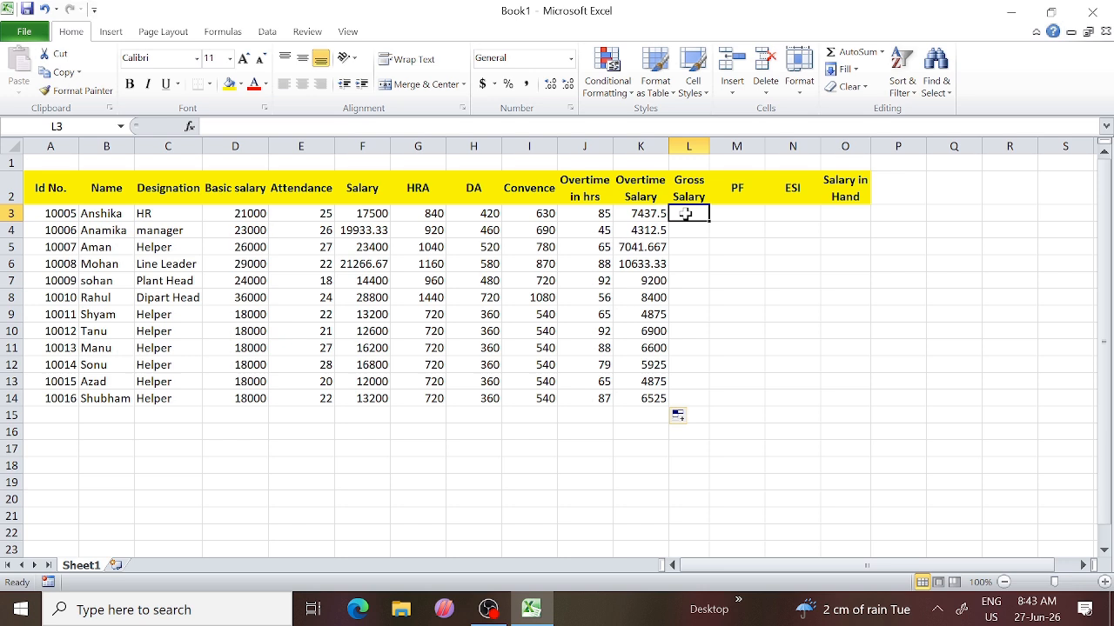
pyautogui.write('=')
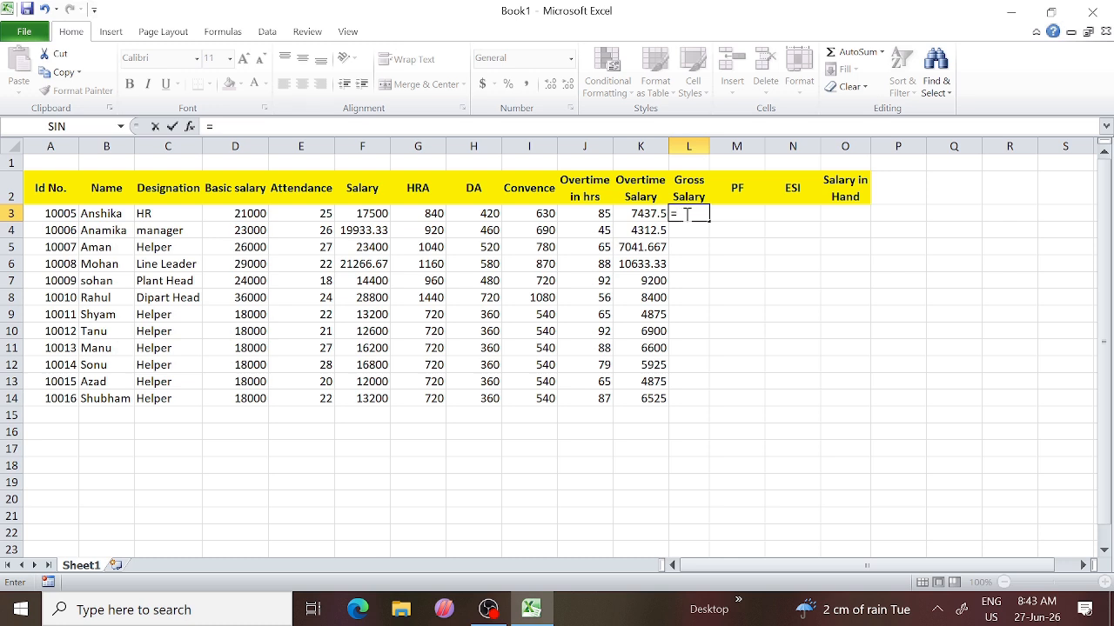
pyautogui.click(371, 214)
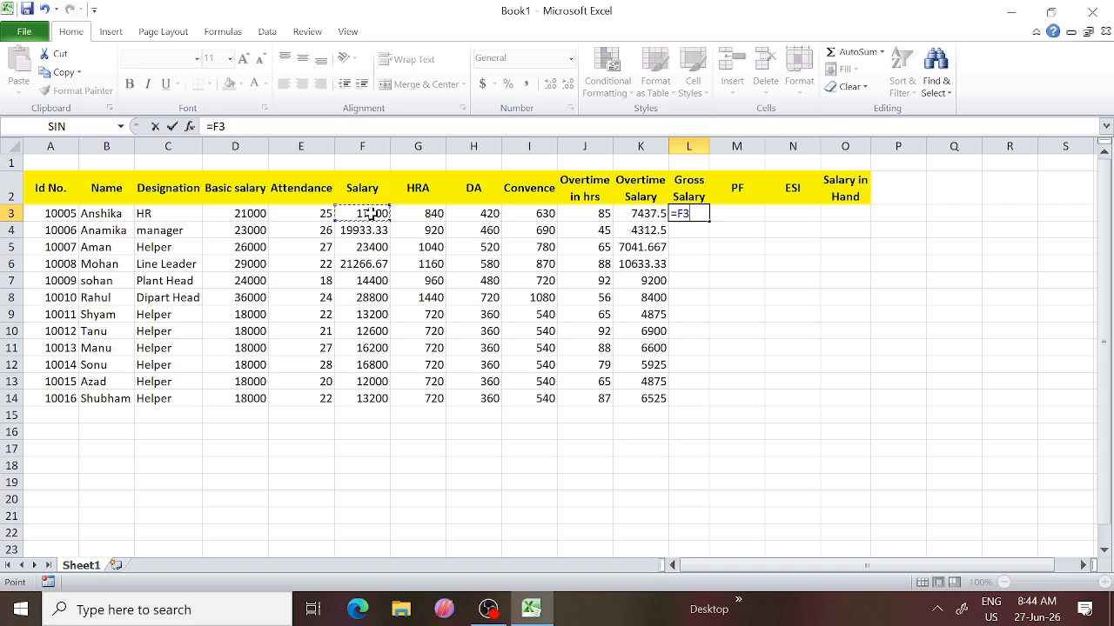
pyautogui.write('-')
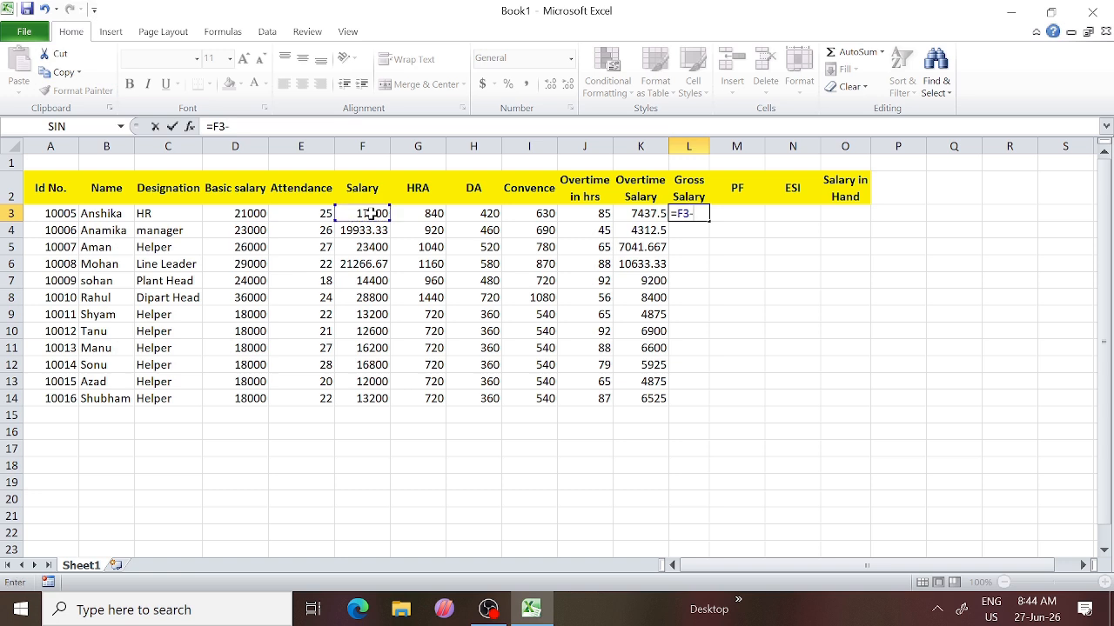
pyautogui.click(441, 213)
pyautogui.write('+')
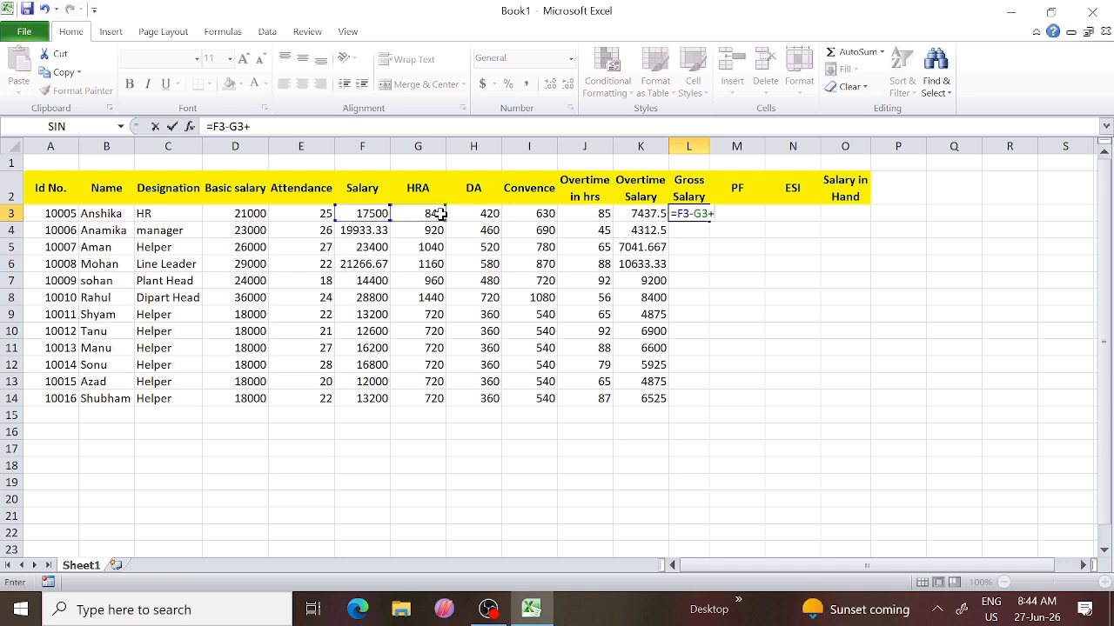
pyautogui.click(462, 213)
pyautogui.write('+')
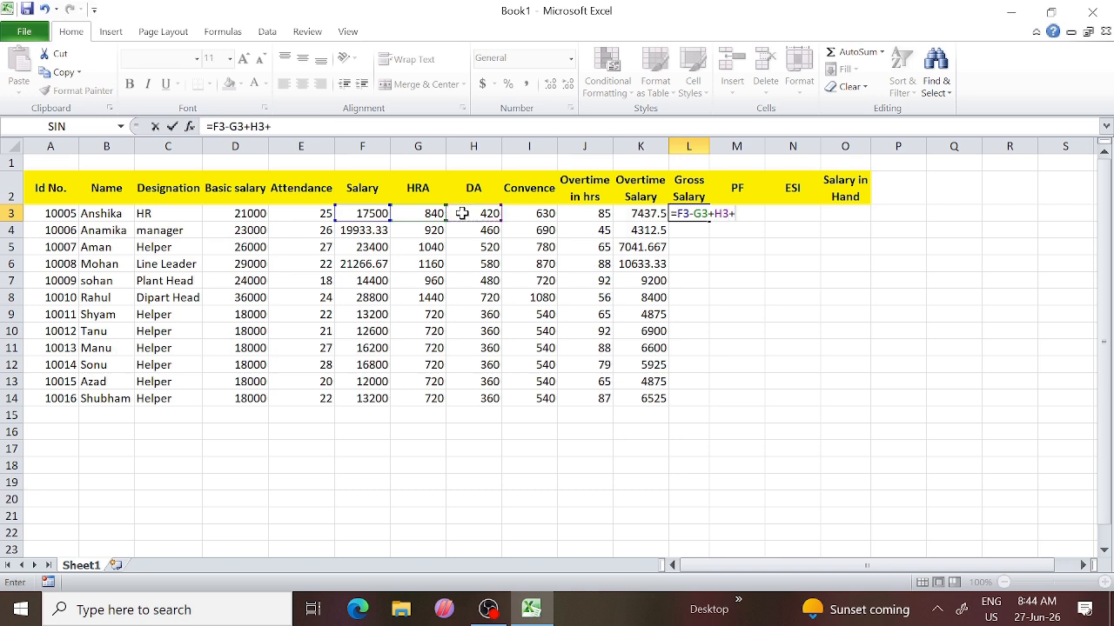
pyautogui.click(518, 214)
pyautogui.write('+')
pyautogui.click(653, 213)
pyautogui.press('Return')
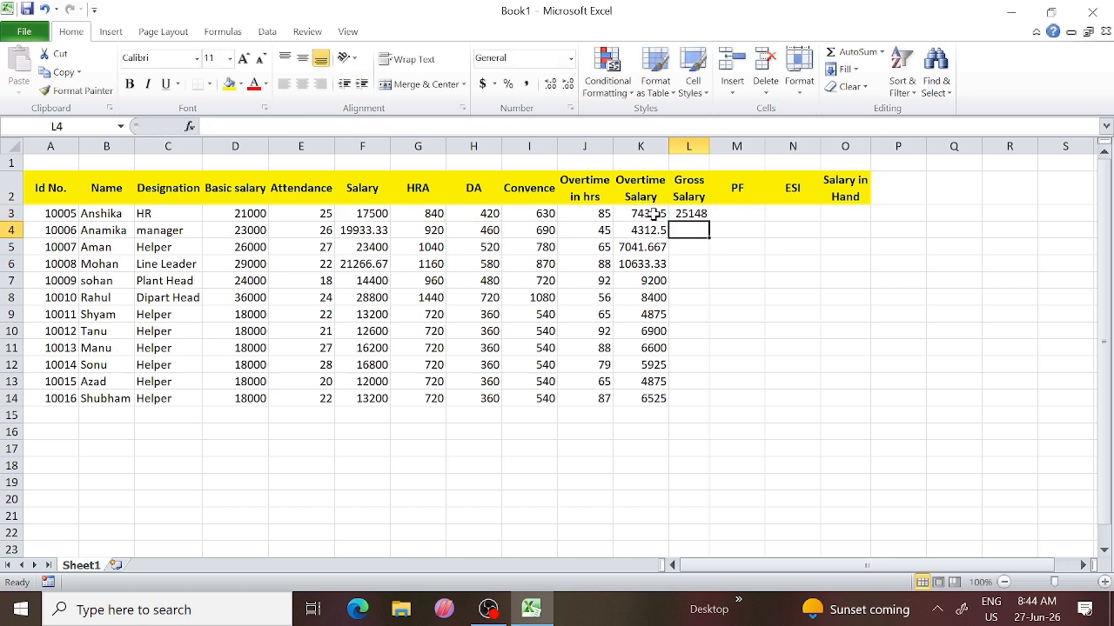
pyautogui.click(699, 215)
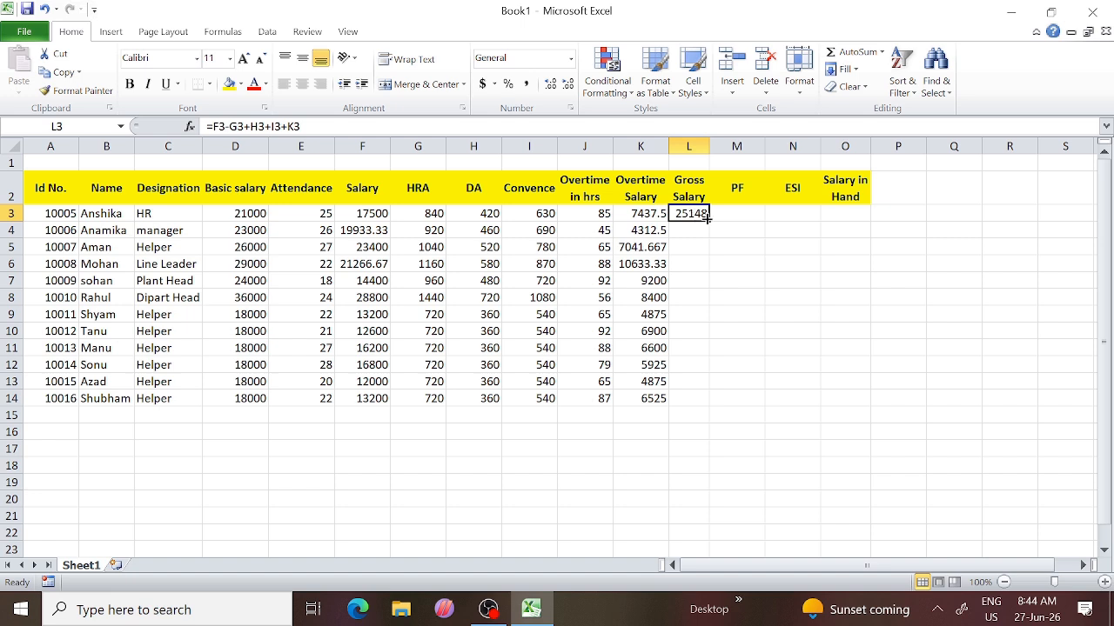
pyautogui.moveTo(707, 218); pyautogui.dragTo(705, 400)
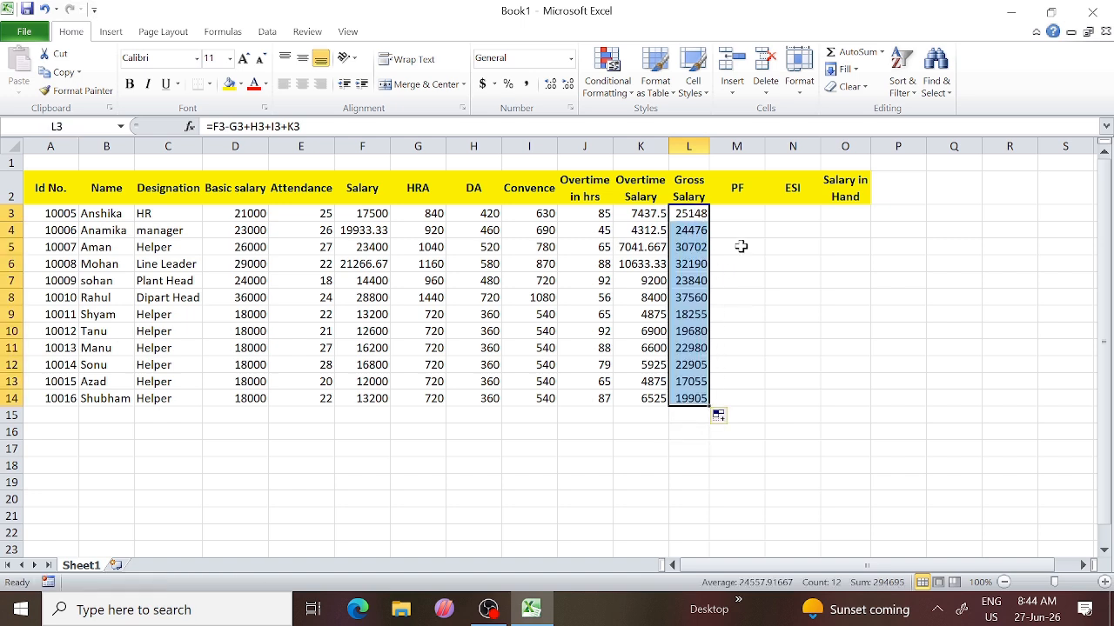
# Step: Calculate PF in M3 as 8% of the gross salary with =L3*8% and fill it down to M14
pyautogui.click(739, 212)
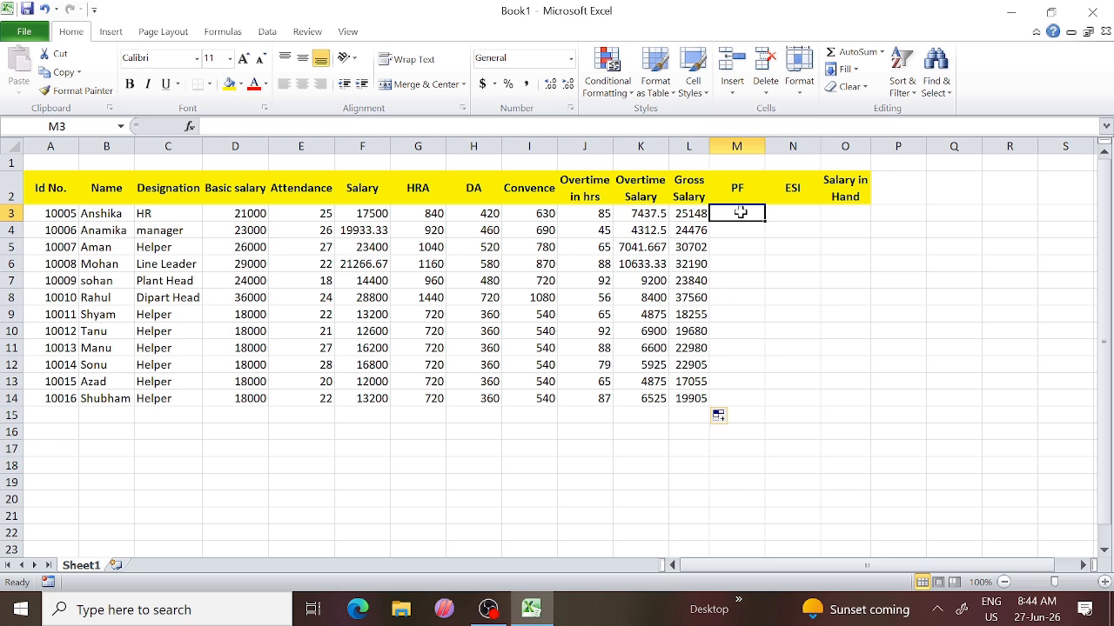
pyautogui.write('=')
pyautogui.click(689, 214)
pyautogui.write('*8')
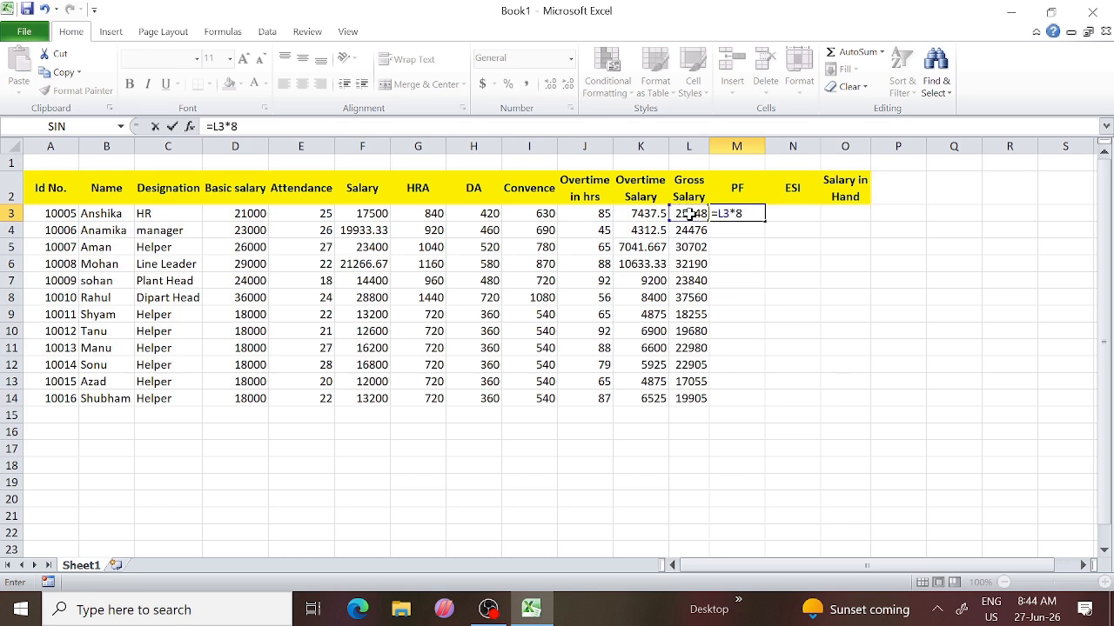
pyautogui.write('%')
pyautogui.press('Return')
pyautogui.click(748, 216)
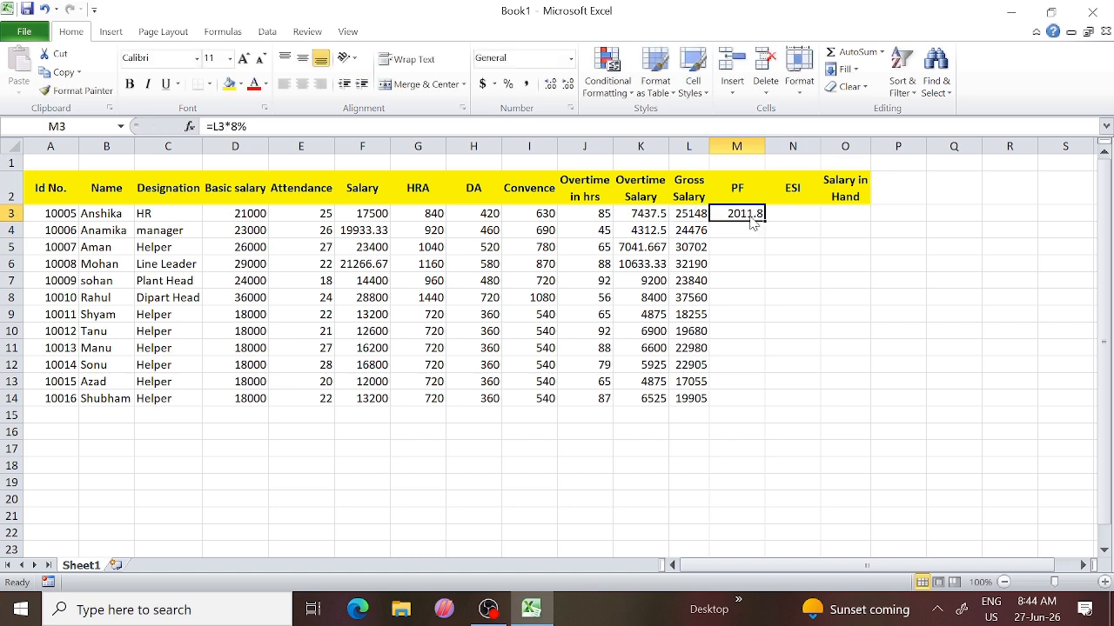
pyautogui.moveTo(768, 222); pyautogui.dragTo(762, 410)
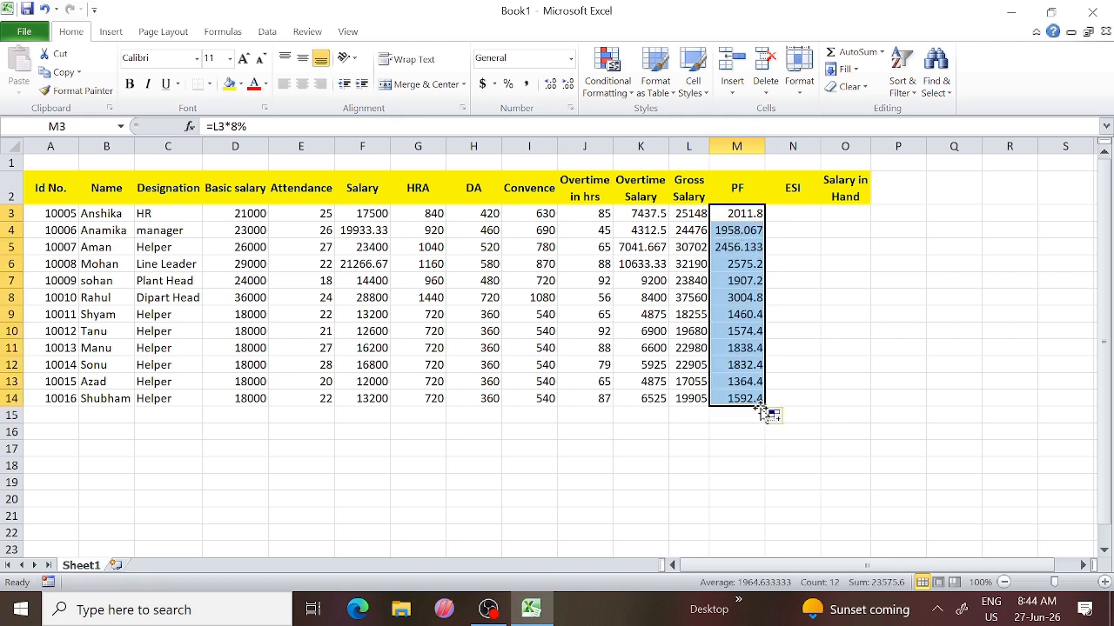
# Step: Calculate ESI in N3 as 1.5% of the gross salary with =L3*1.5% and fill it down to N14
pyautogui.click(809, 211)
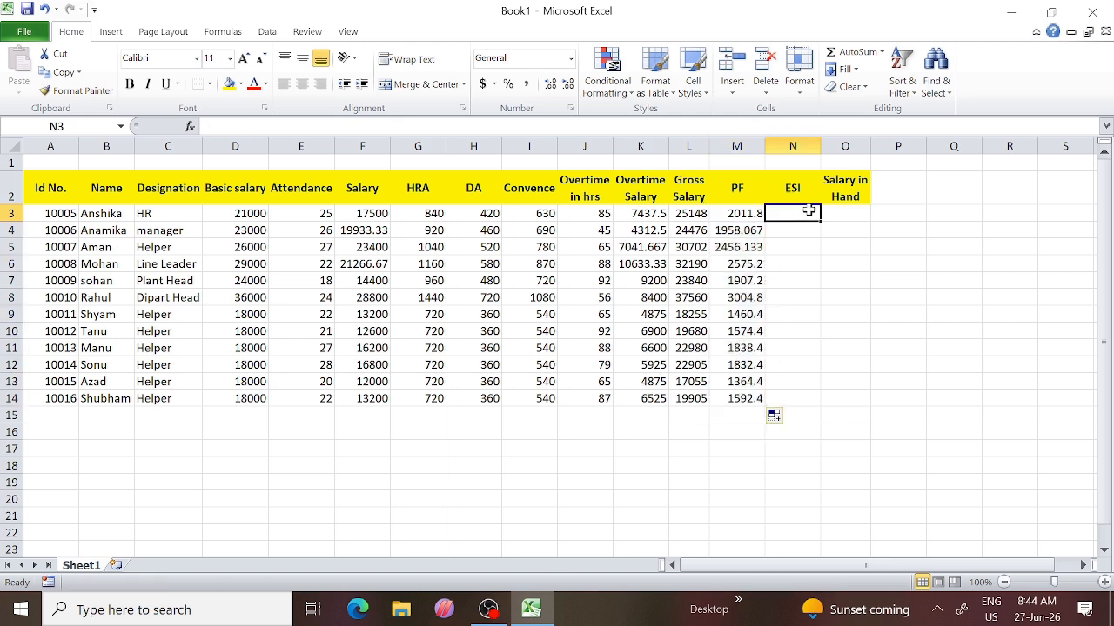
pyautogui.write('=')
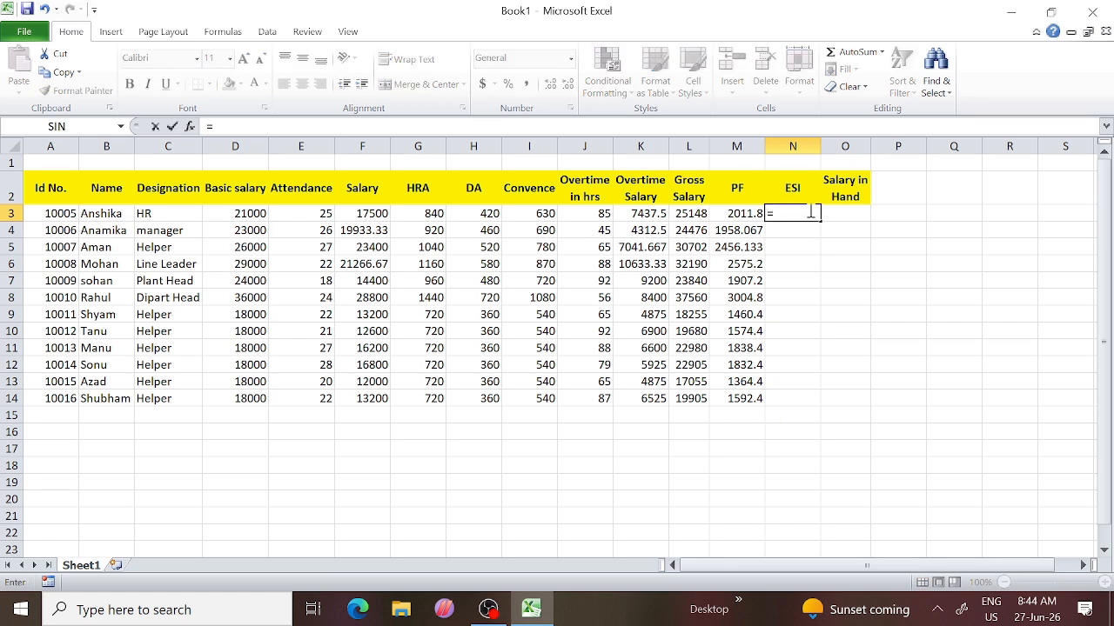
pyautogui.click(682, 213)
pyautogui.write('*1.5')
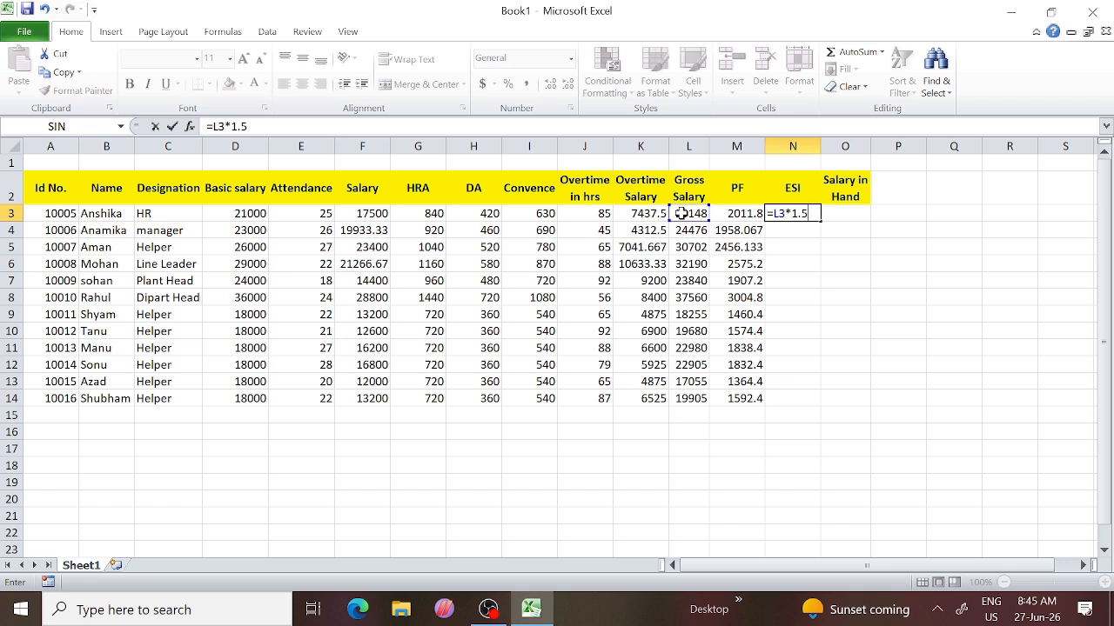
pyautogui.write('%')
pyautogui.press('Return')
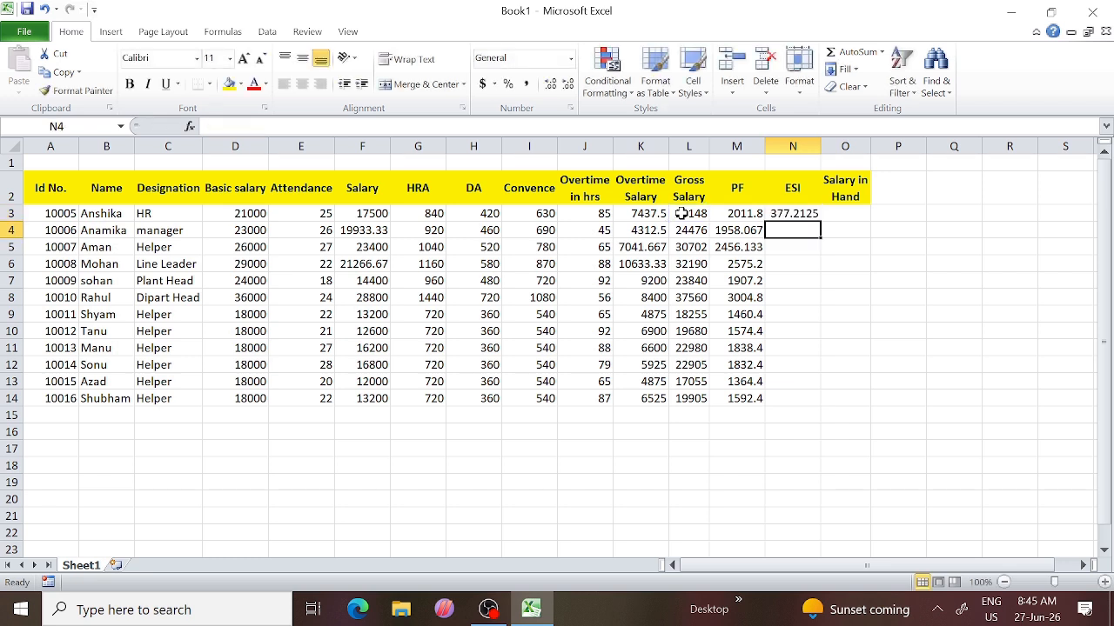
pyautogui.click(801, 213)
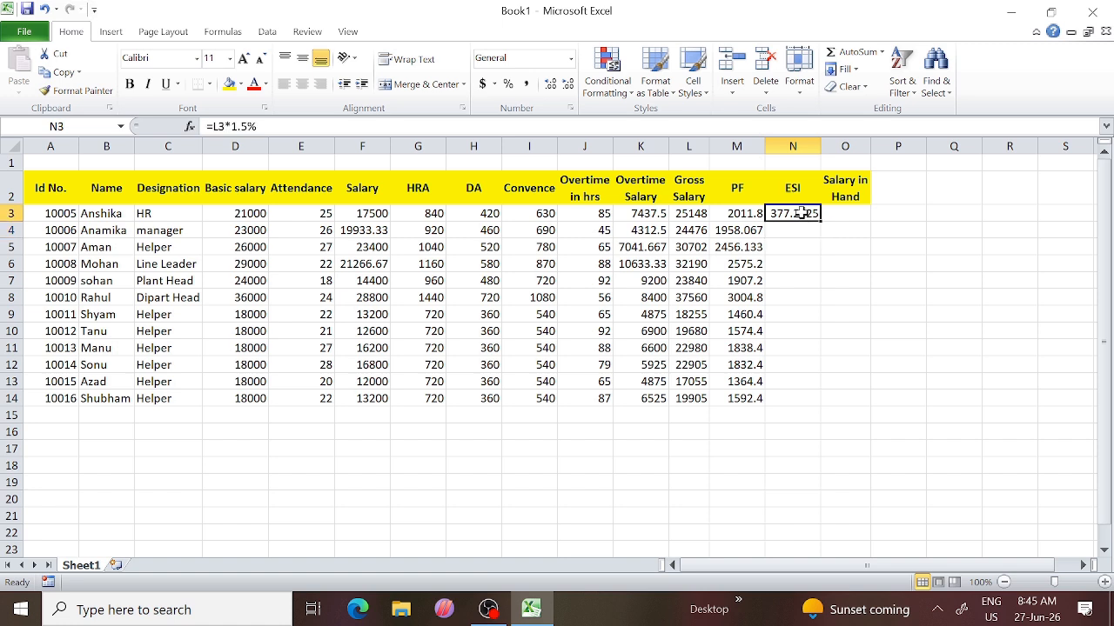
pyautogui.moveTo(819, 221); pyautogui.dragTo(821, 413)
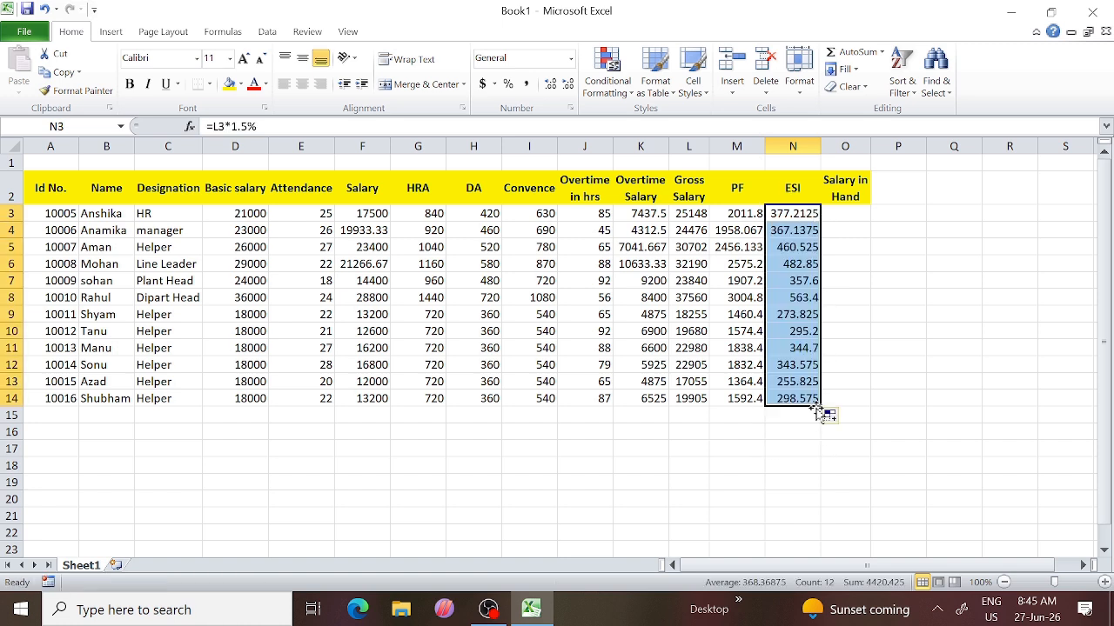
# Step: Calculate the salary in hand in O3 with =L3-M3-N3 and fill it down to O14
pyautogui.click(851, 217)
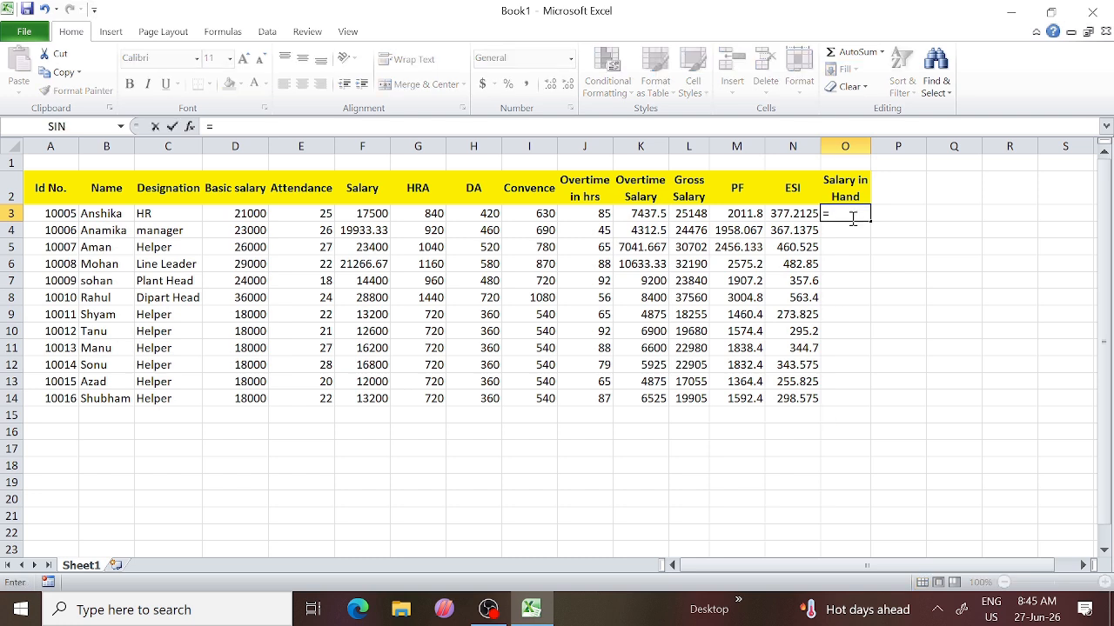
pyautogui.click(692, 213)
pyautogui.write('-')
pyautogui.click(721, 214)
pyautogui.write('-')
pyautogui.click(774, 213)
pyautogui.press('Return')
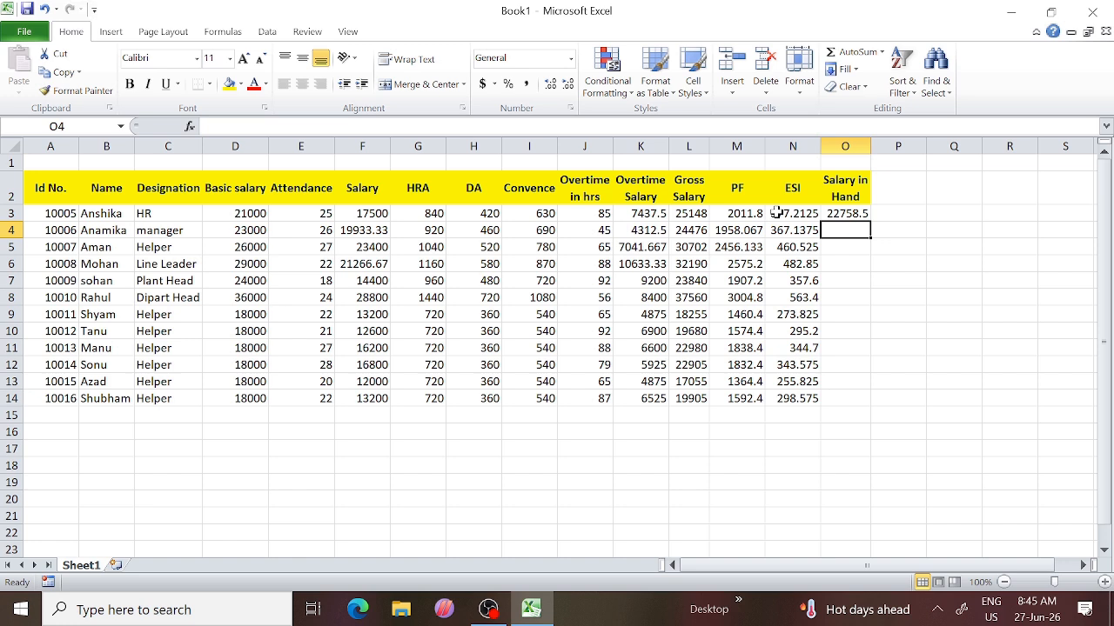
pyautogui.click(848, 215)
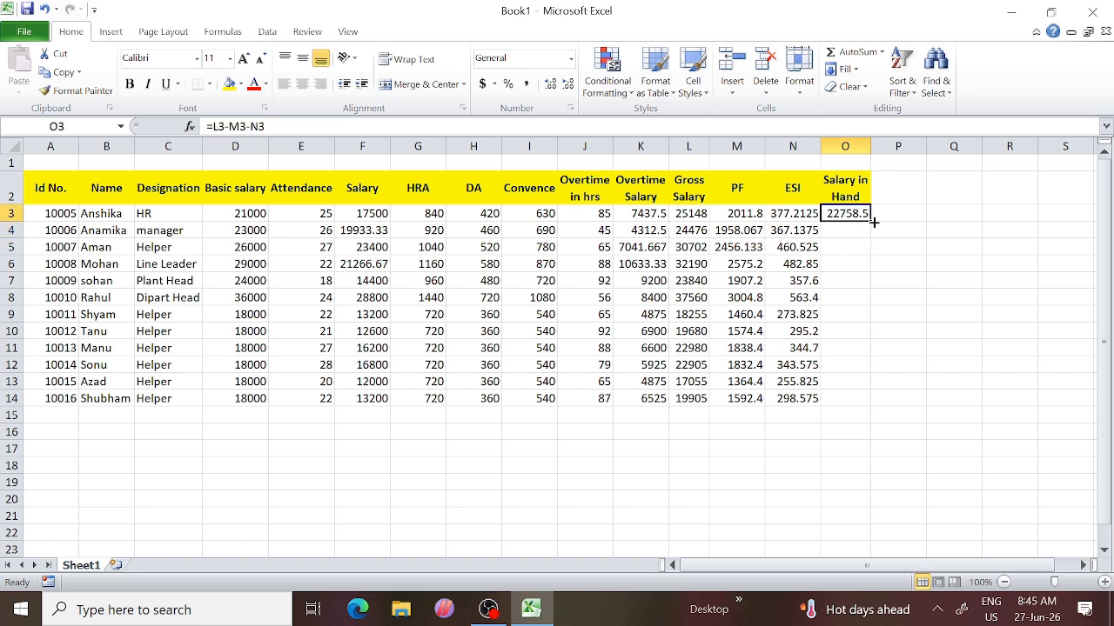
pyautogui.moveTo(870, 223); pyautogui.dragTo(875, 413)
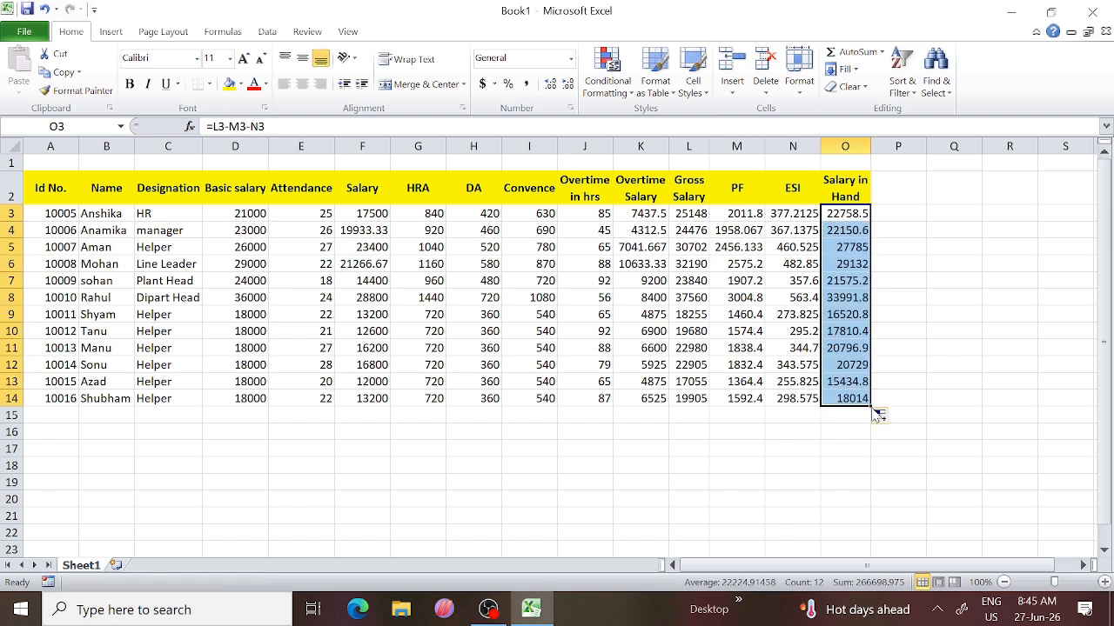
pyautogui.click(840, 435)
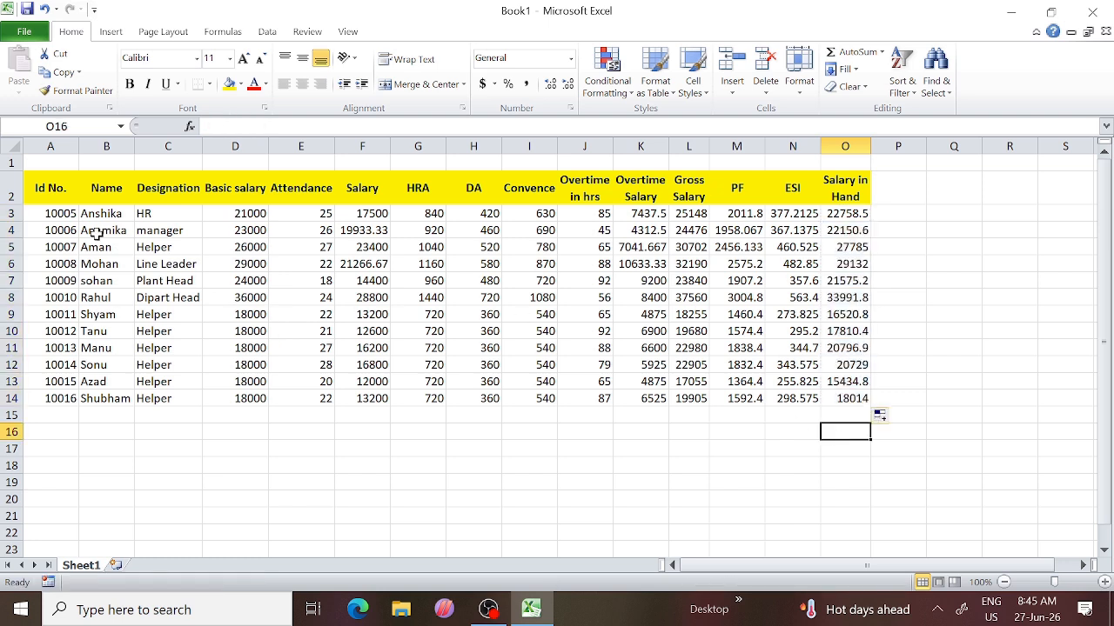
# Step: Apply all borders to the salary table A2:O14, including the header row
pyautogui.click(47, 189)
pyautogui.moveTo(47, 189); pyautogui.dragTo(864, 386)
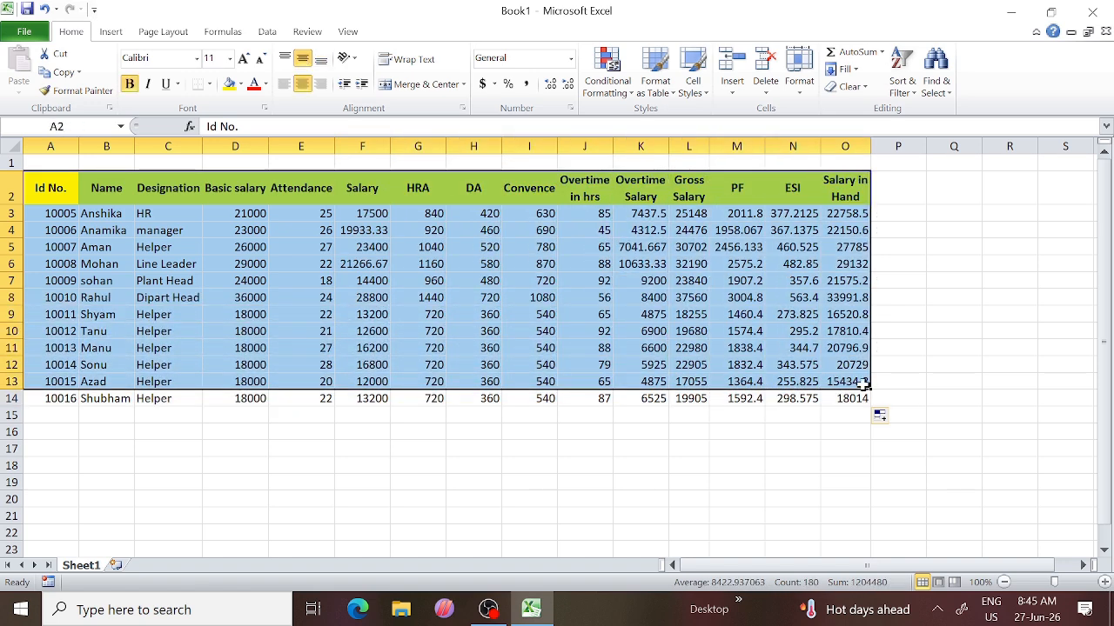
pyautogui.keyDown('shift'); pyautogui.click(864, 398); pyautogui.keyUp('shift')
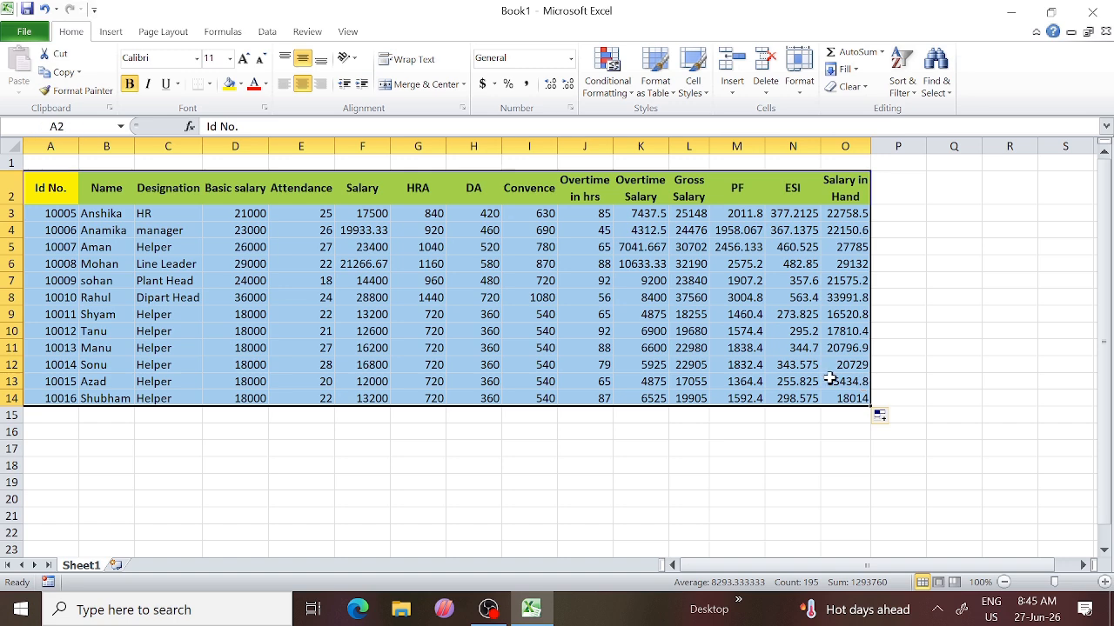
pyautogui.click(209, 85)
pyautogui.click(218, 218)
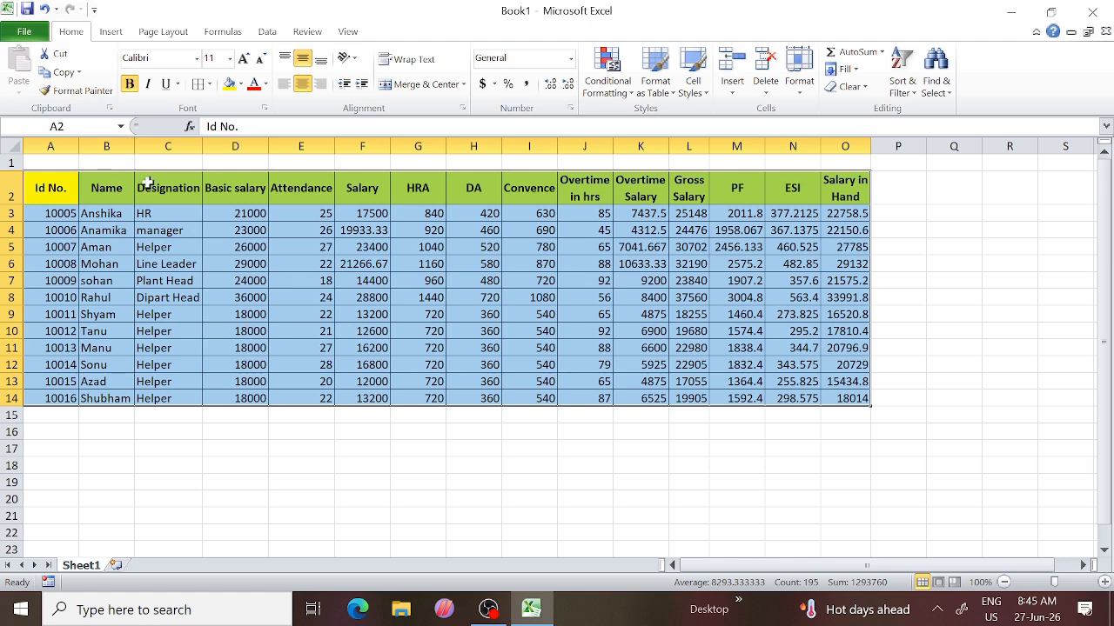
# Step: Insert three blank rows above row 1 to make room for a title
pyautogui.click(7, 163)
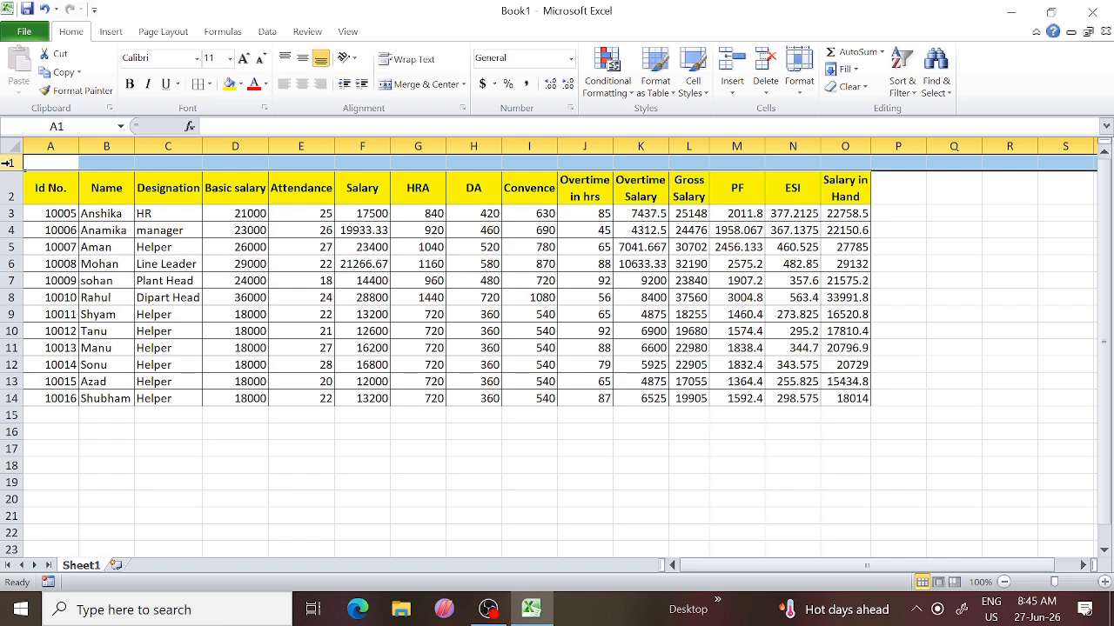
pyautogui.hotkey('ctrl', '+')
pyautogui.hotkey('ctrl', '+')
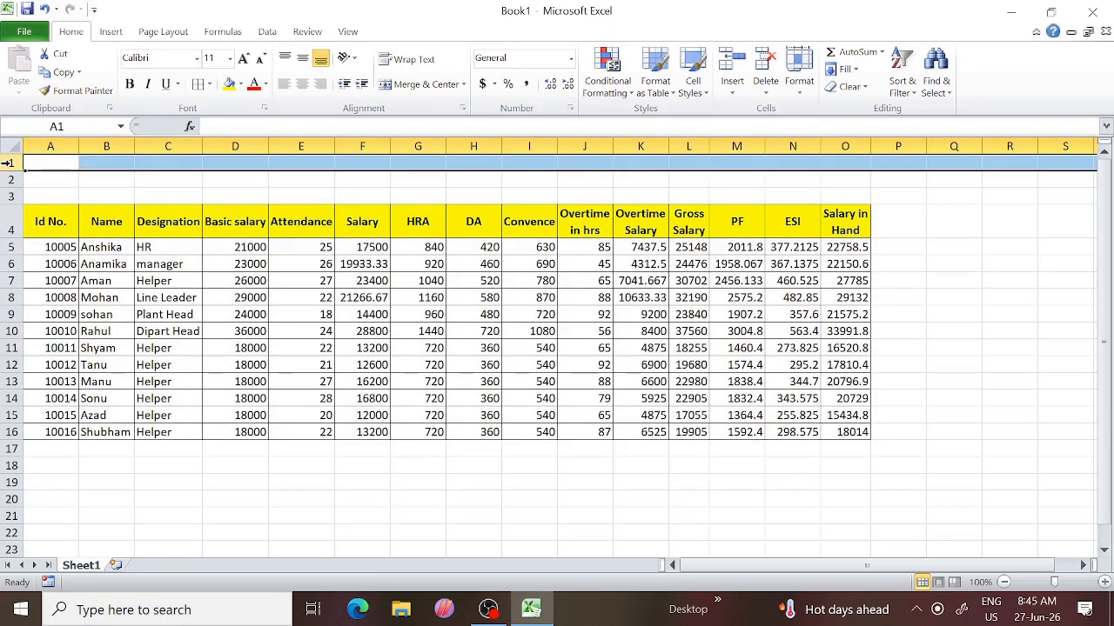
pyautogui.hotkey('ctrl', '+')
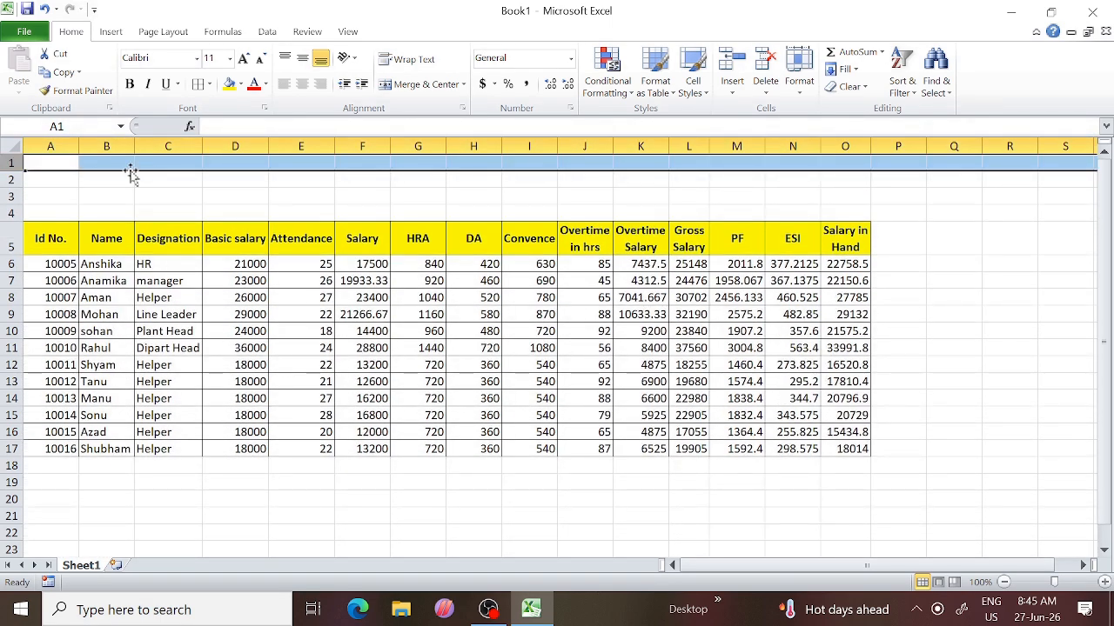
# Step: Merge and center A1:O4 and enter the title "EMPLOY SALARY SHEET in SEPTEMBER"
pyautogui.moveTo(44, 161); pyautogui.dragTo(862, 209)
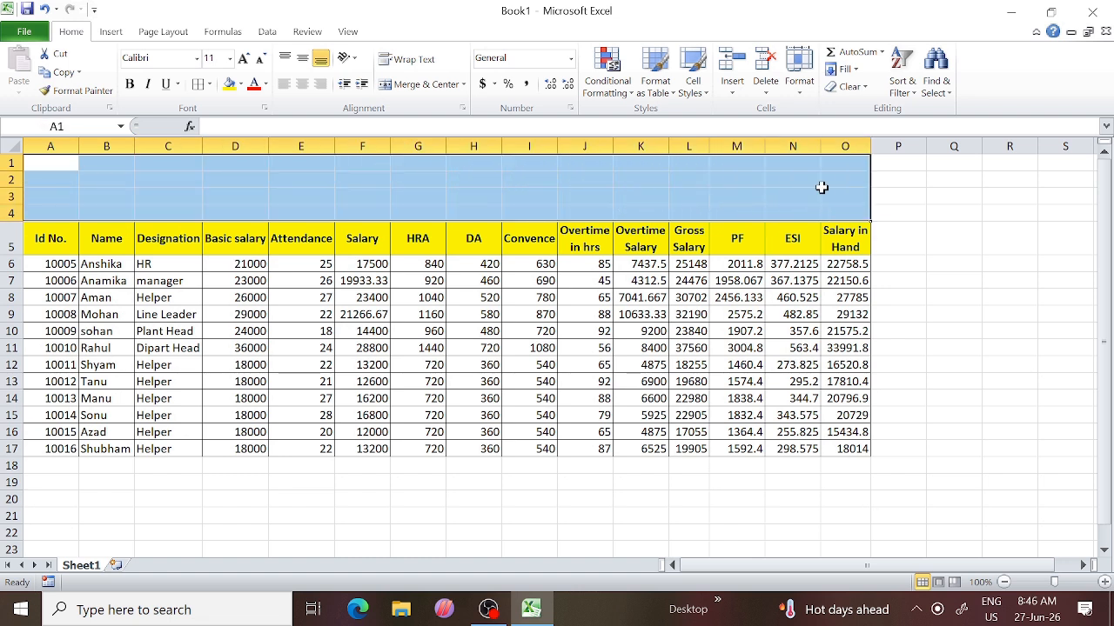
pyautogui.click(424, 83)
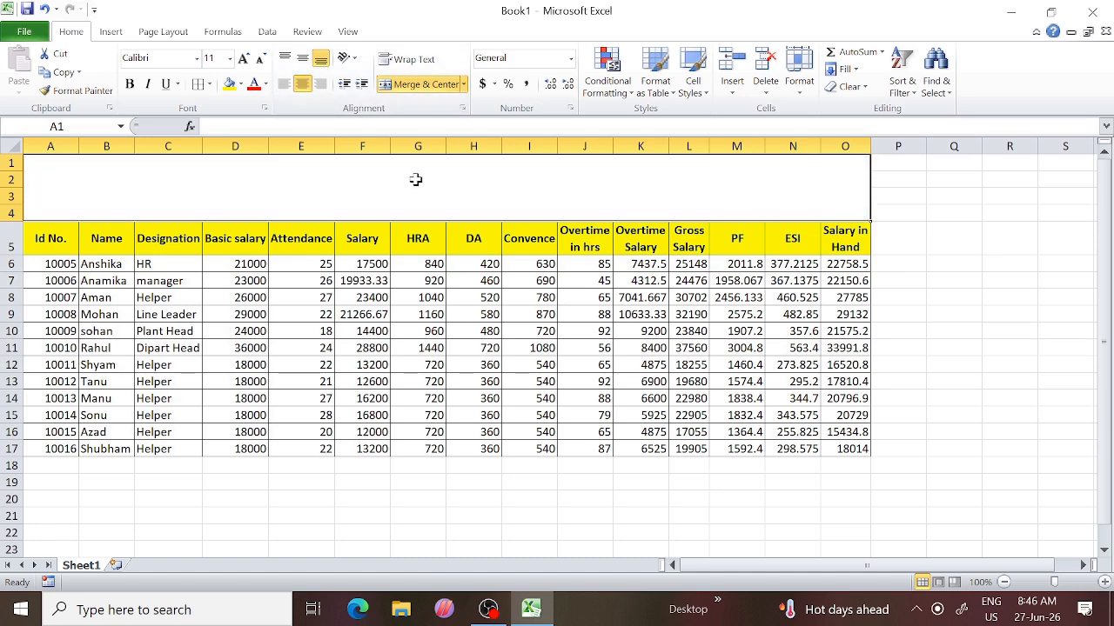
pyautogui.write('EMP')
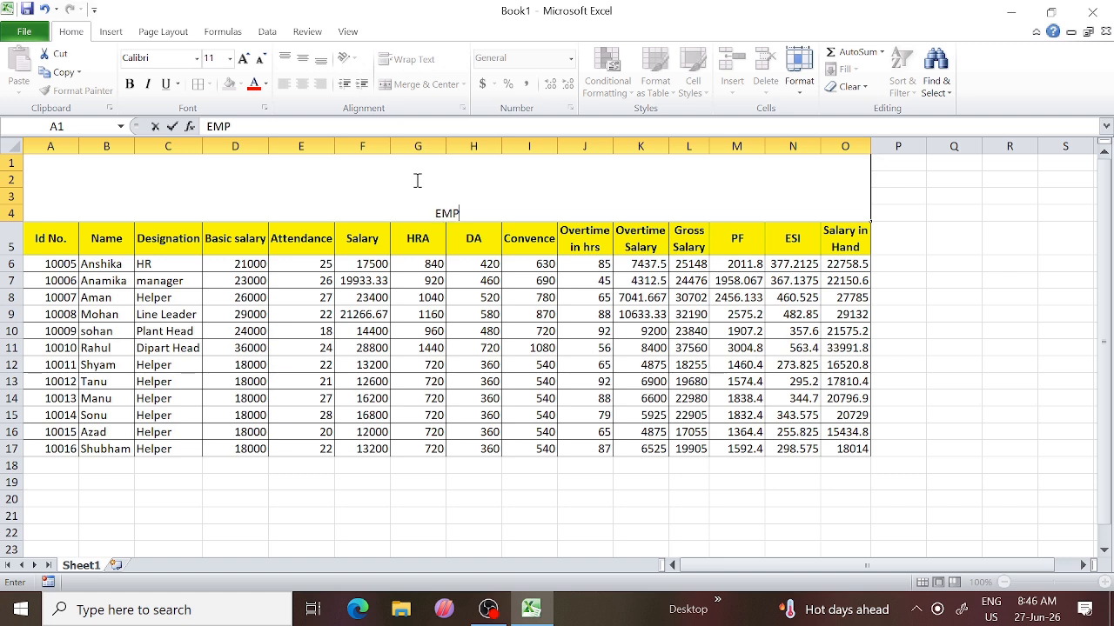
pyautogui.write('LOY SALA')
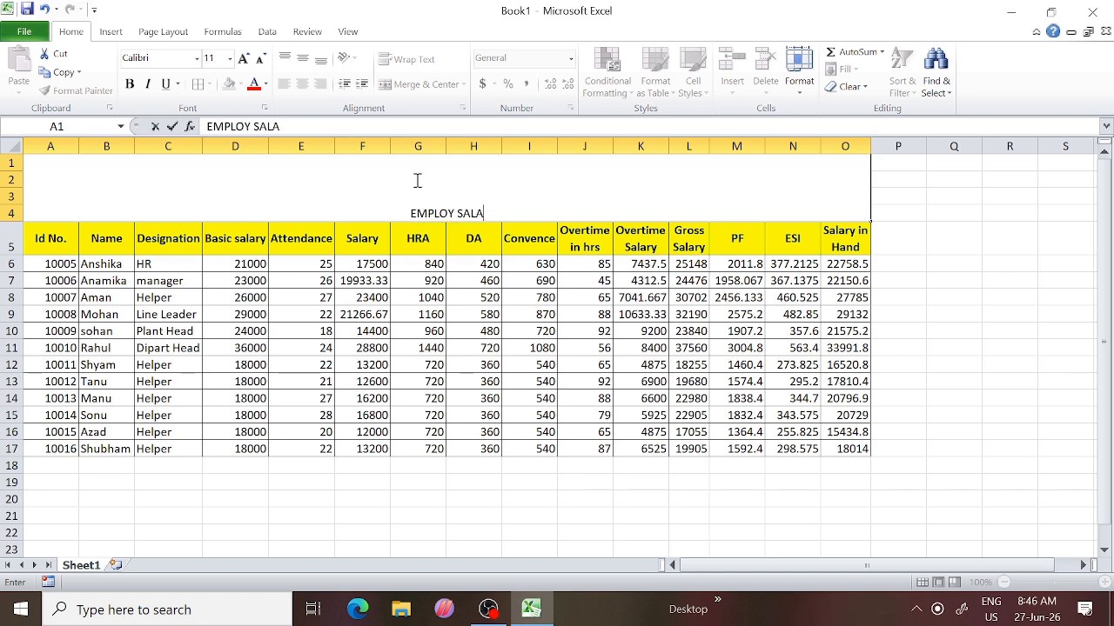
pyautogui.write('RY SHEET')
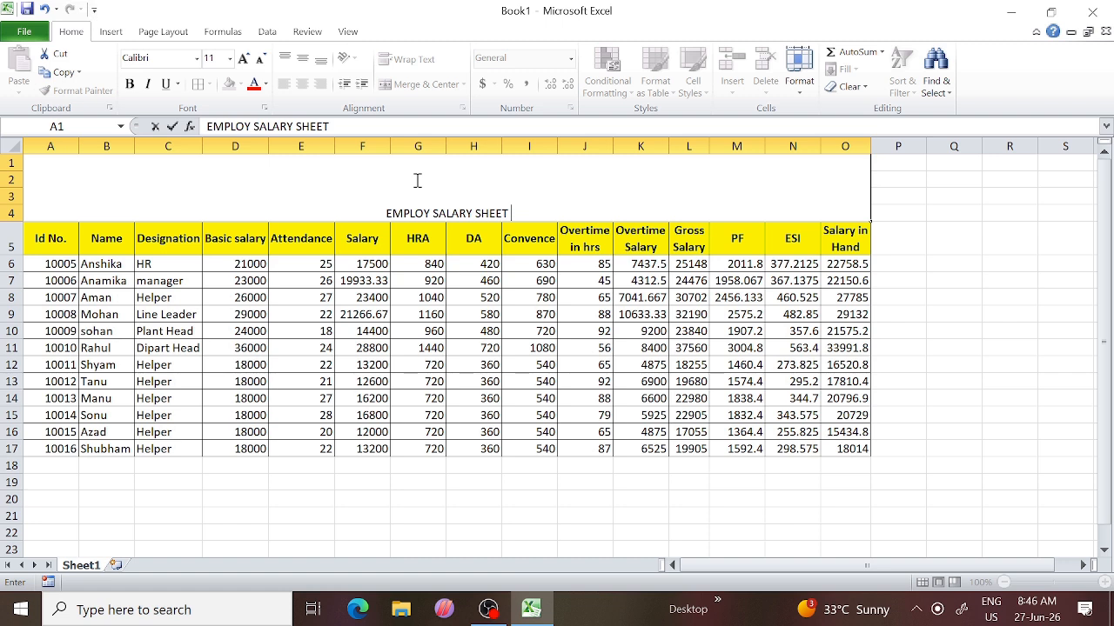
pyautogui.write(' in')
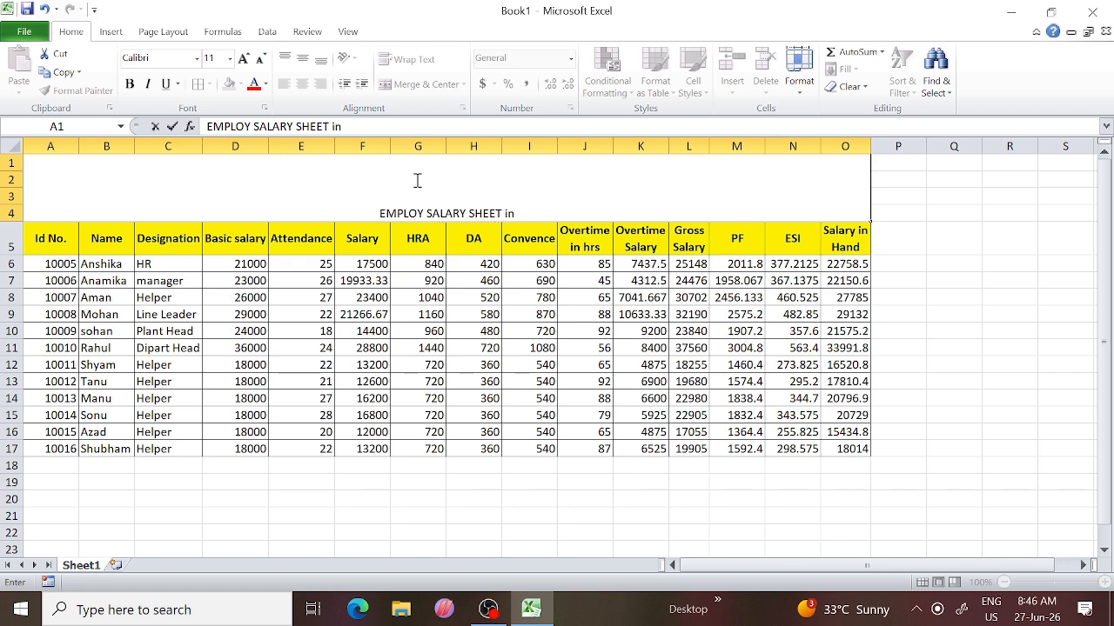
pyautogui.write(' SEP')
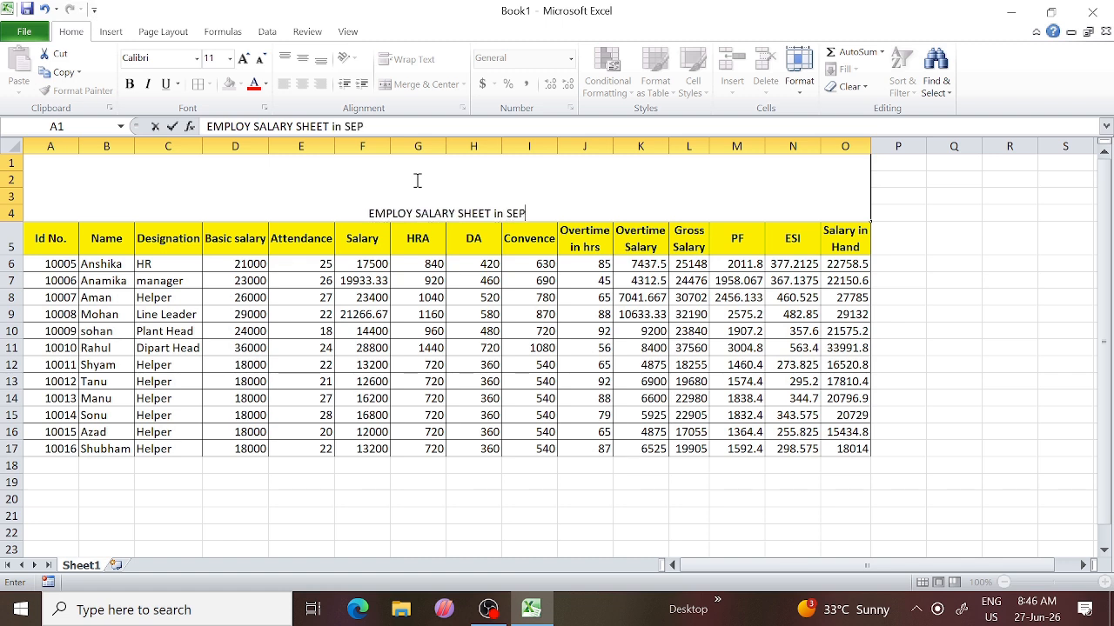
pyautogui.write('TEMBER')
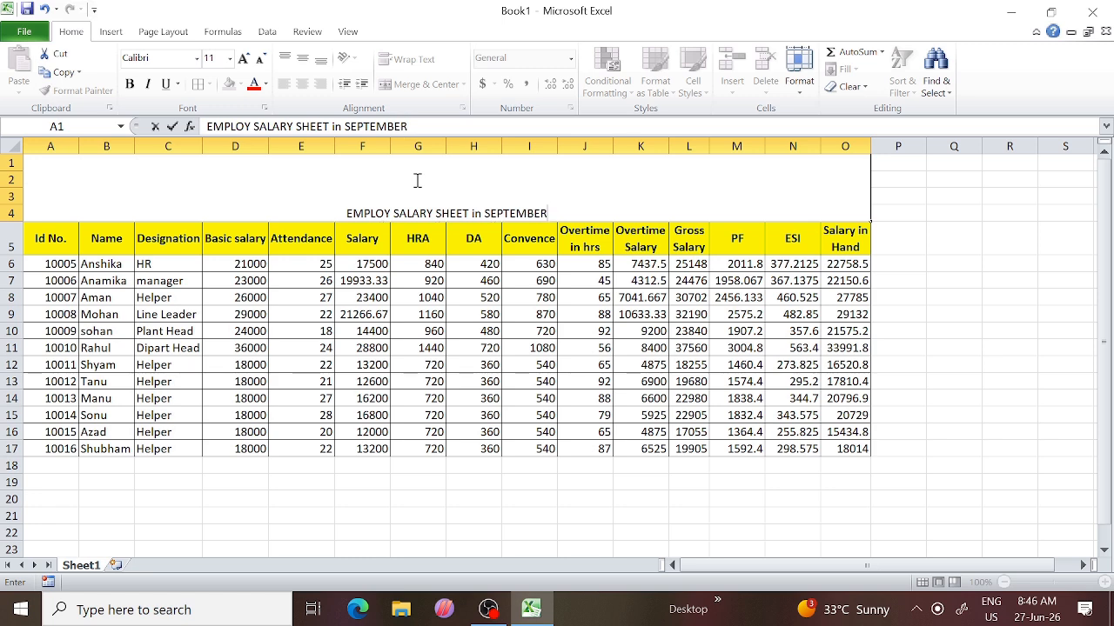
pyautogui.click(621, 381)
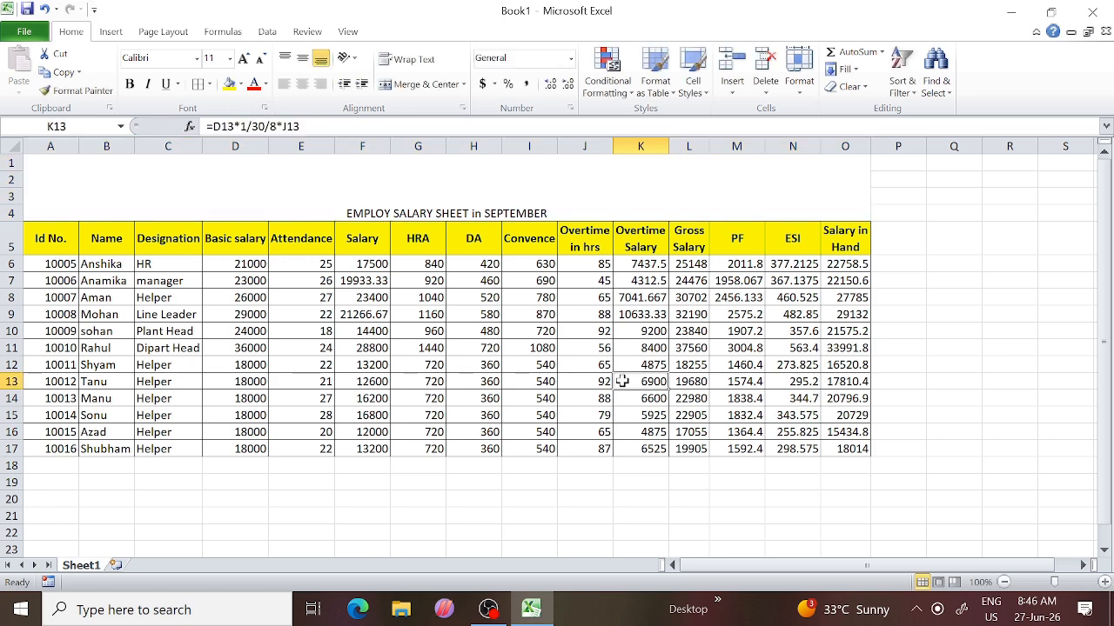
# Step: Enlarge the sheet title in A1 to font size 36
pyautogui.click(552, 205)
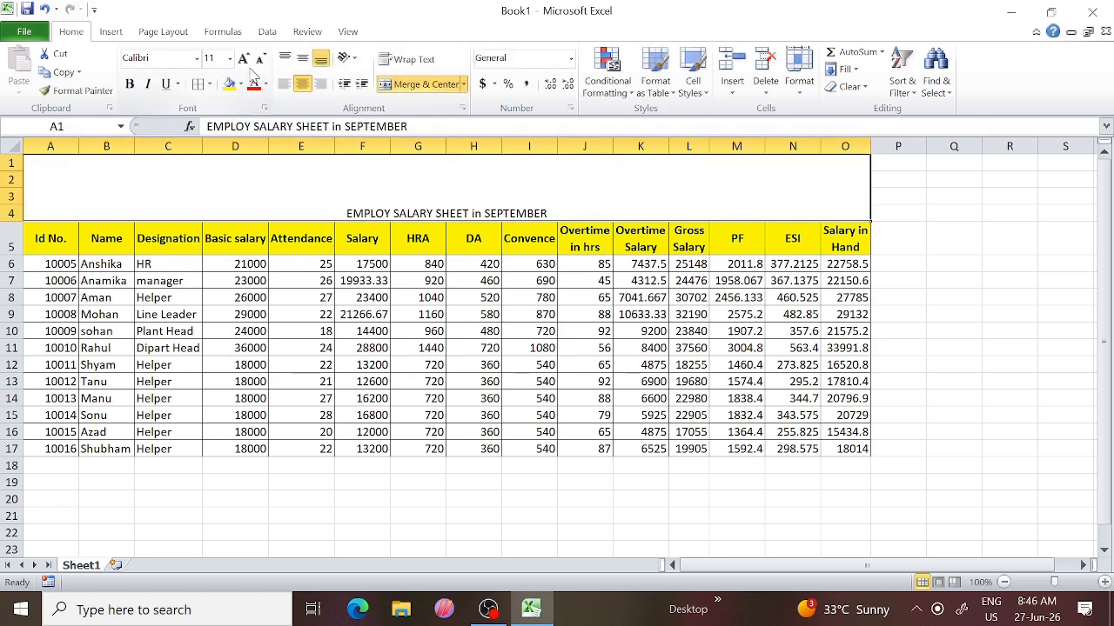
pyautogui.click(246, 61)
pyautogui.click(246, 61)
pyautogui.click(246, 61)
pyautogui.click(246, 60)
pyautogui.click(247, 61)
pyautogui.click(246, 61)
pyautogui.click(246, 61)
pyautogui.click(246, 61)
pyautogui.click(246, 61)
pyautogui.click(246, 61)
pyautogui.click(246, 61)
pyautogui.click(246, 61)
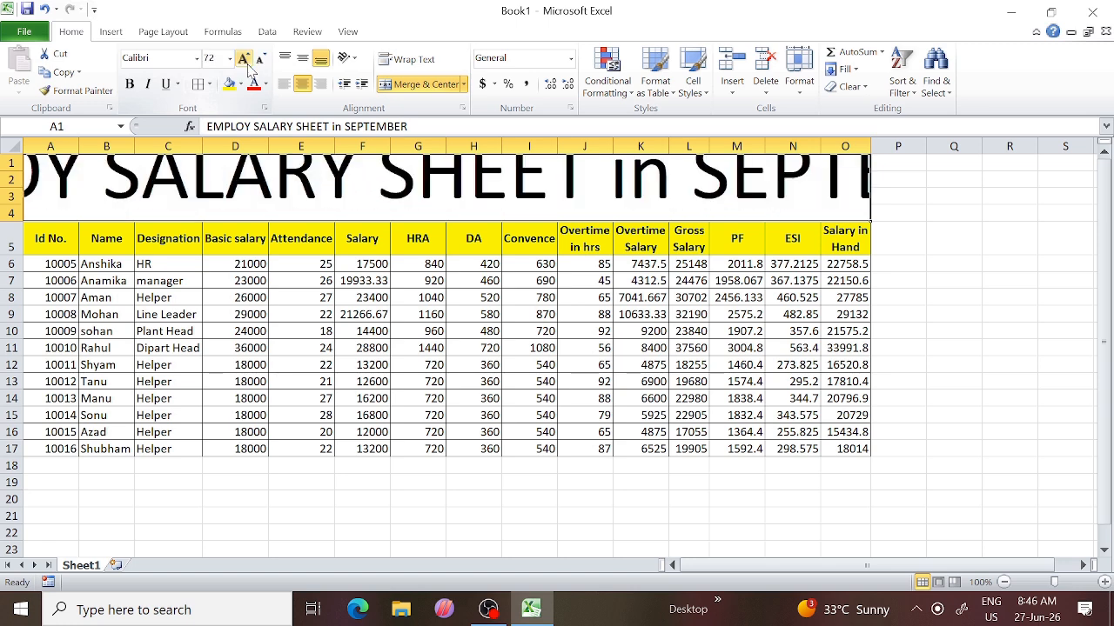
pyautogui.click(260, 59)
pyautogui.click(261, 60)
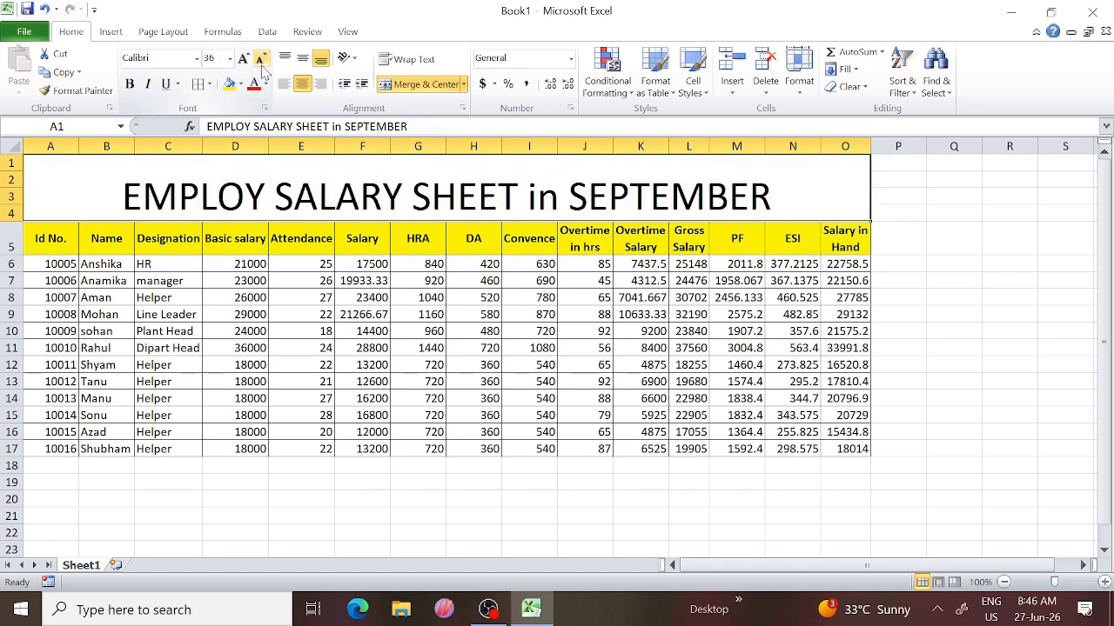
# Step: Center the title vertically in its merged cell and set its font to Algerian
pyautogui.click(307, 63)
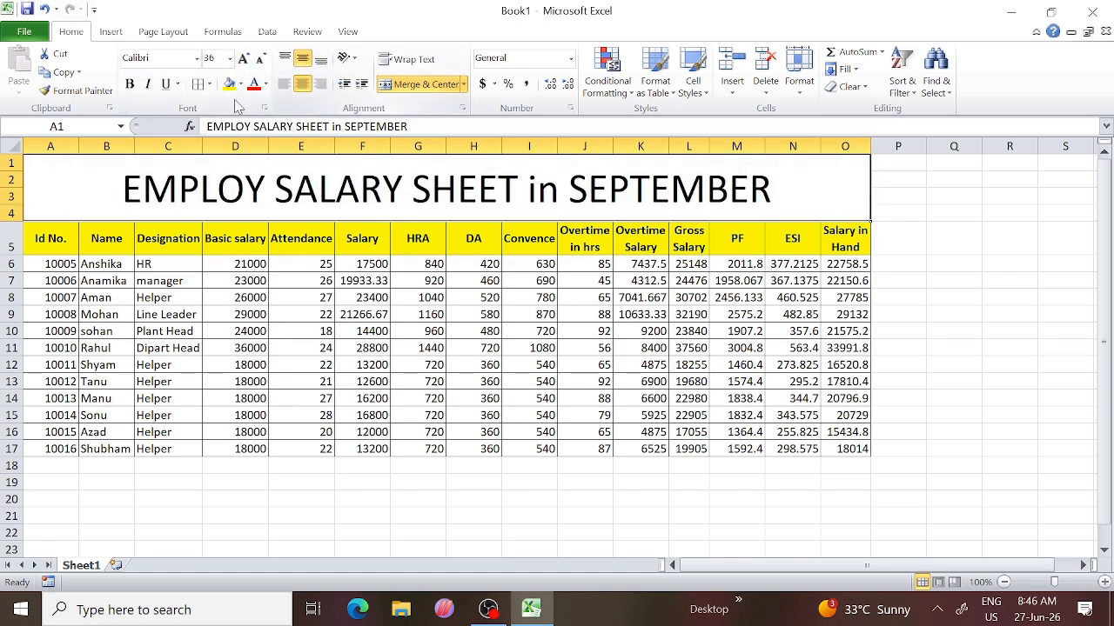
pyautogui.click(196, 58)
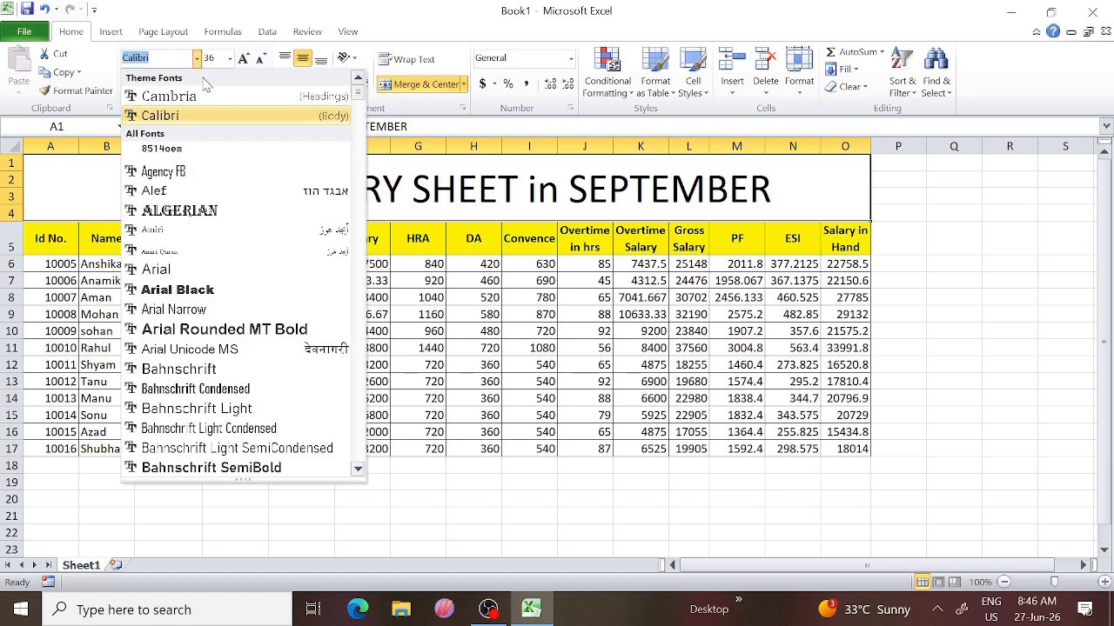
pyautogui.click(206, 214)
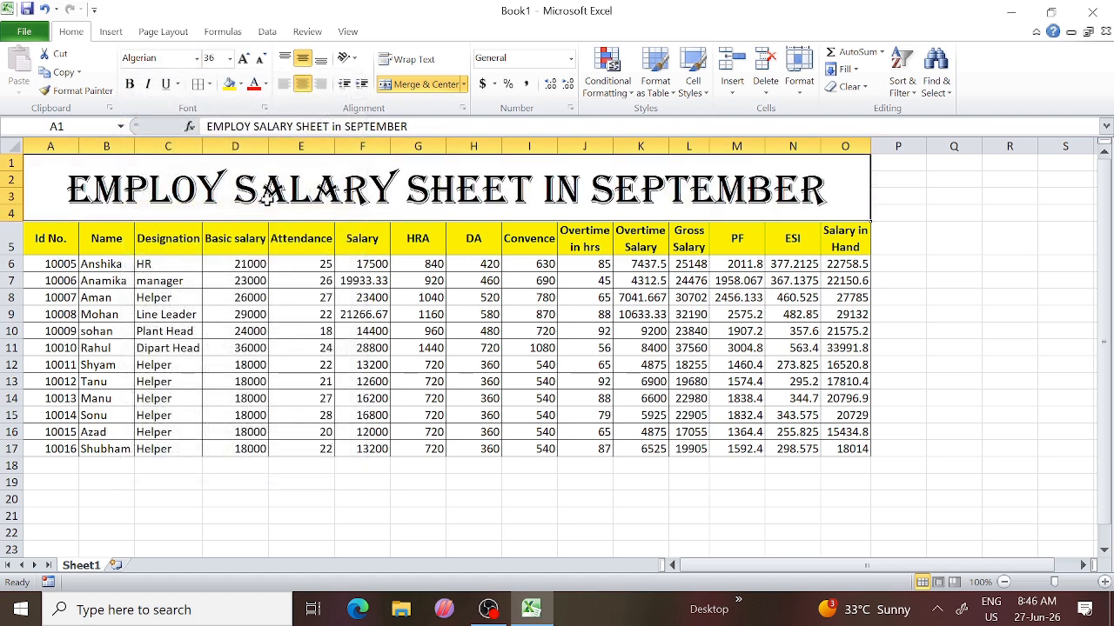
# Step: Give the title cell the standard green fill and set its text color to white
pyautogui.rightClick(240, 88)
pyautogui.click(240, 84)
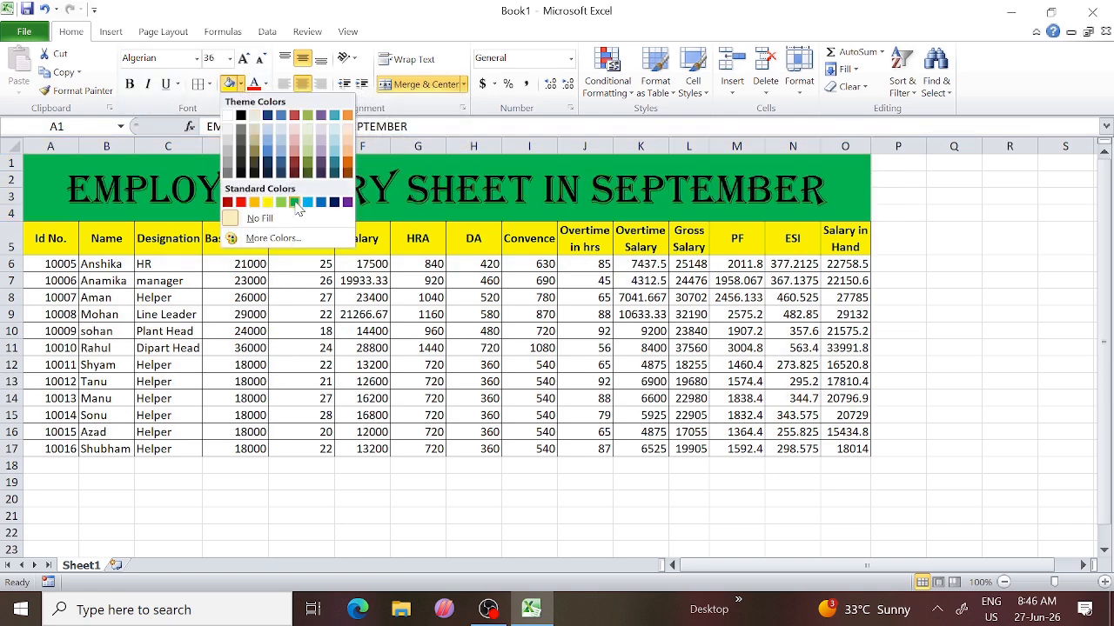
pyautogui.click(294, 202)
pyautogui.click(265, 84)
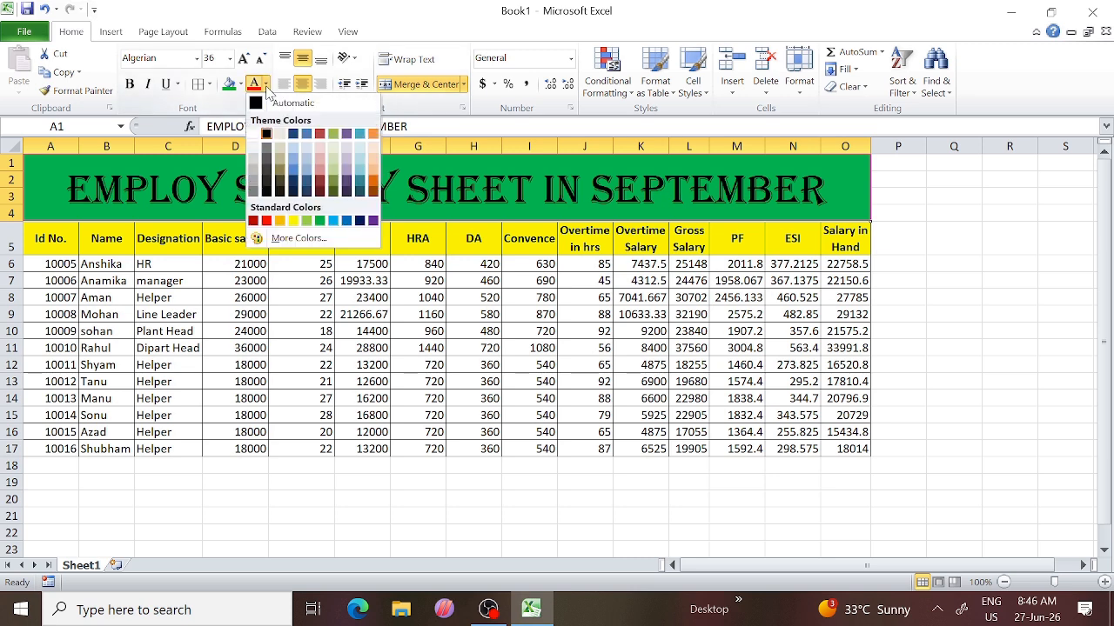
pyautogui.click(253, 133)
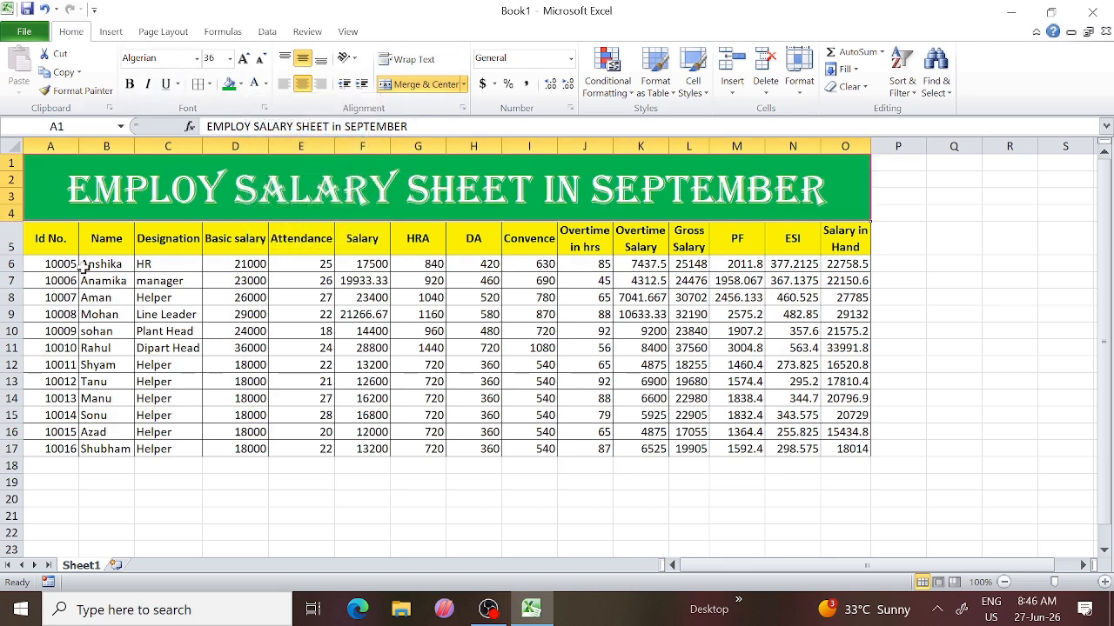
# Step: Fill the Id No. cells A6:A17 with standard red and make their text bold and white
pyautogui.moveTo(36, 257); pyautogui.dragTo(58, 449)
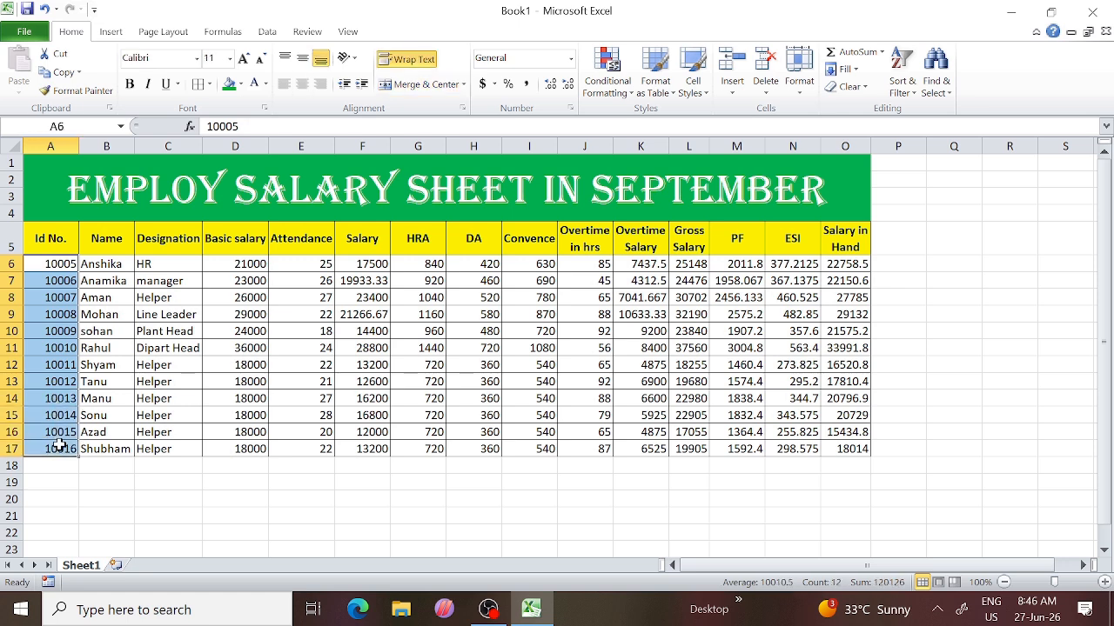
pyautogui.click(241, 84)
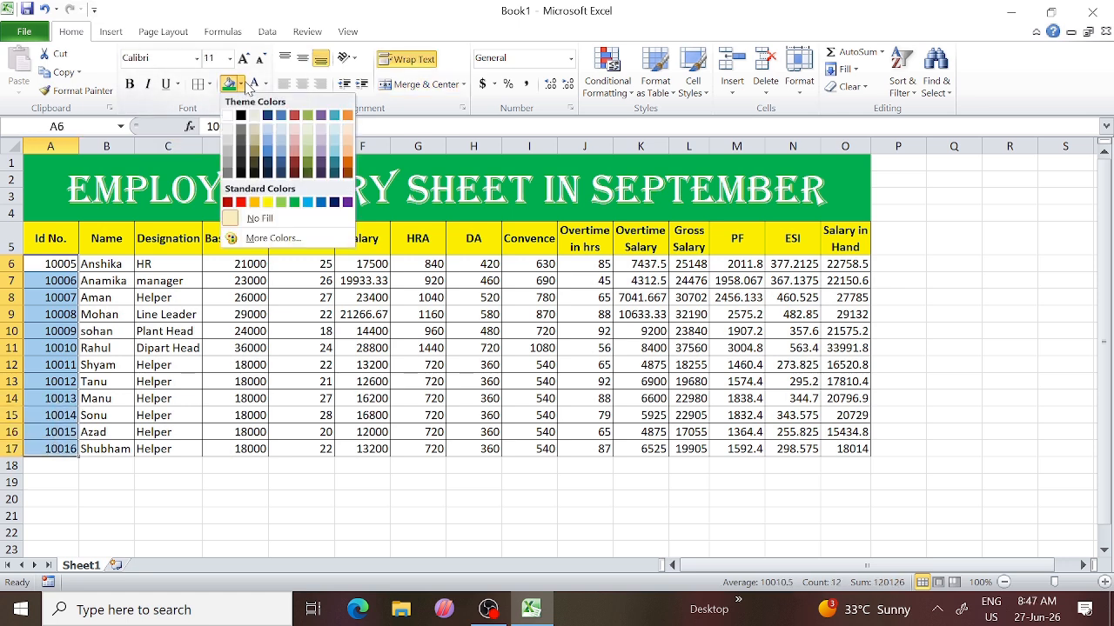
pyautogui.click(244, 205)
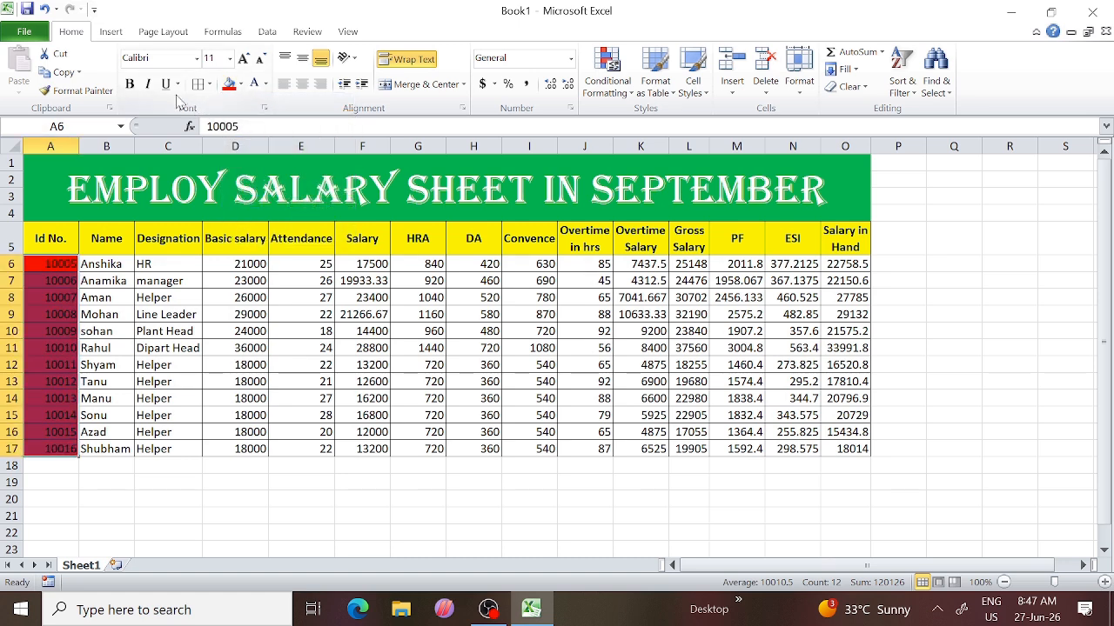
pyautogui.click(132, 84)
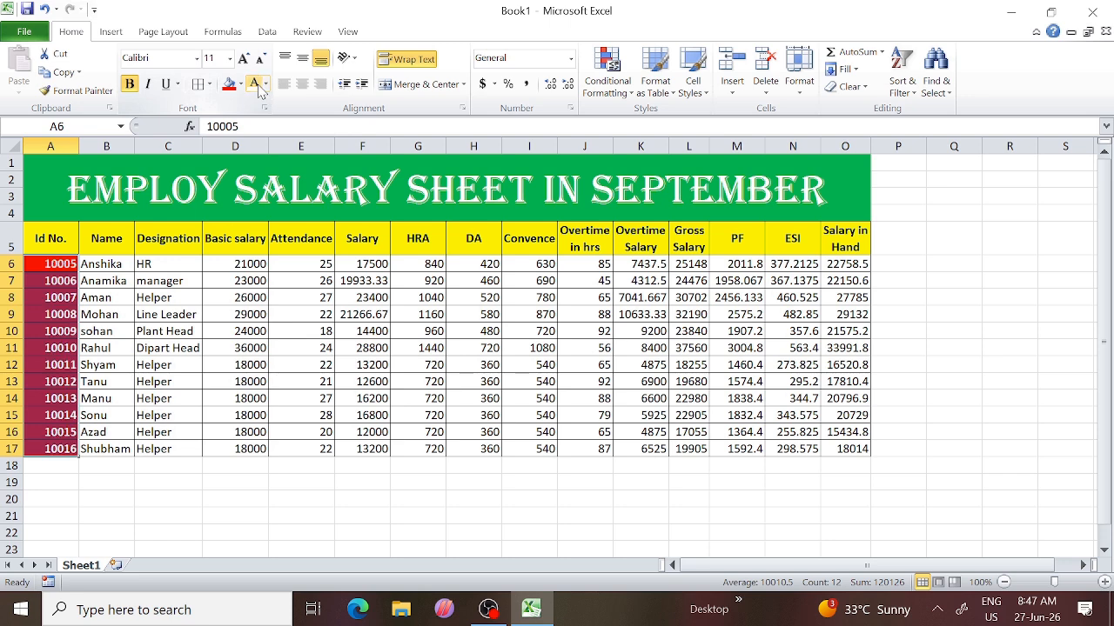
pyautogui.click(176, 314)
# Step: Fill the Name cells B6:B17 with standard light green
pyautogui.moveTo(113, 263); pyautogui.dragTo(122, 445)
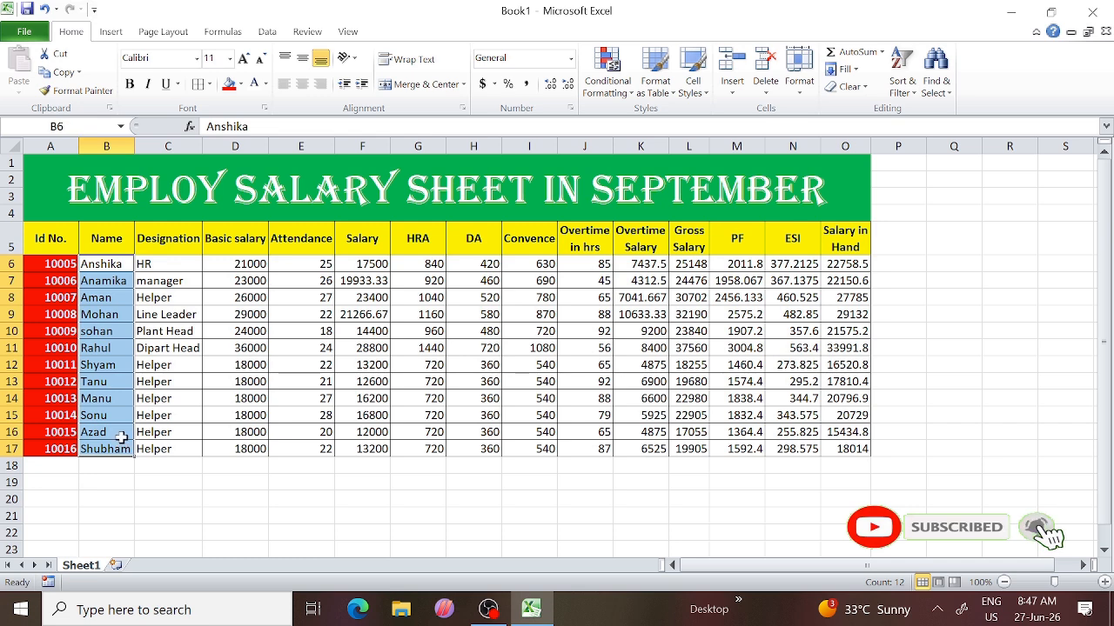
pyautogui.click(240, 84)
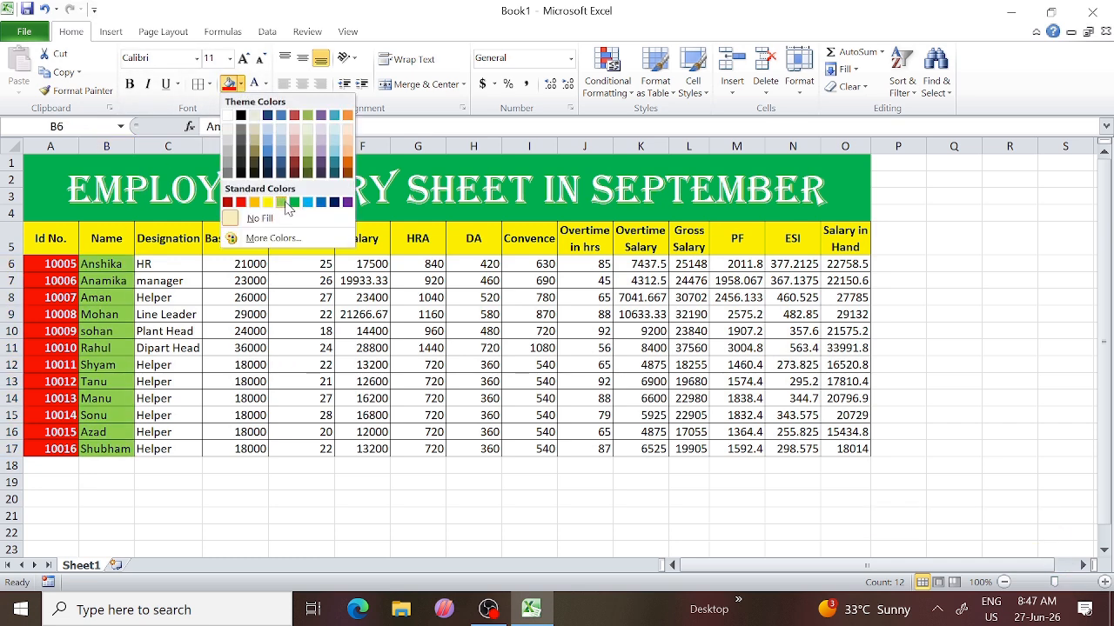